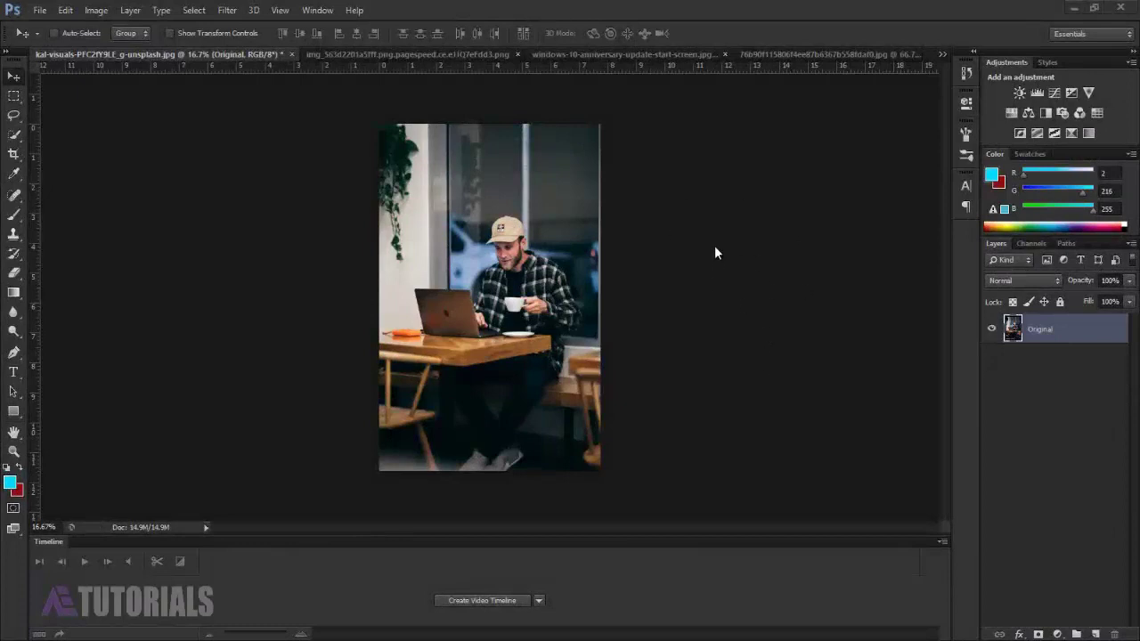
- Look through the other open images, then return to the cafe photo of the man
left_click(433, 57)
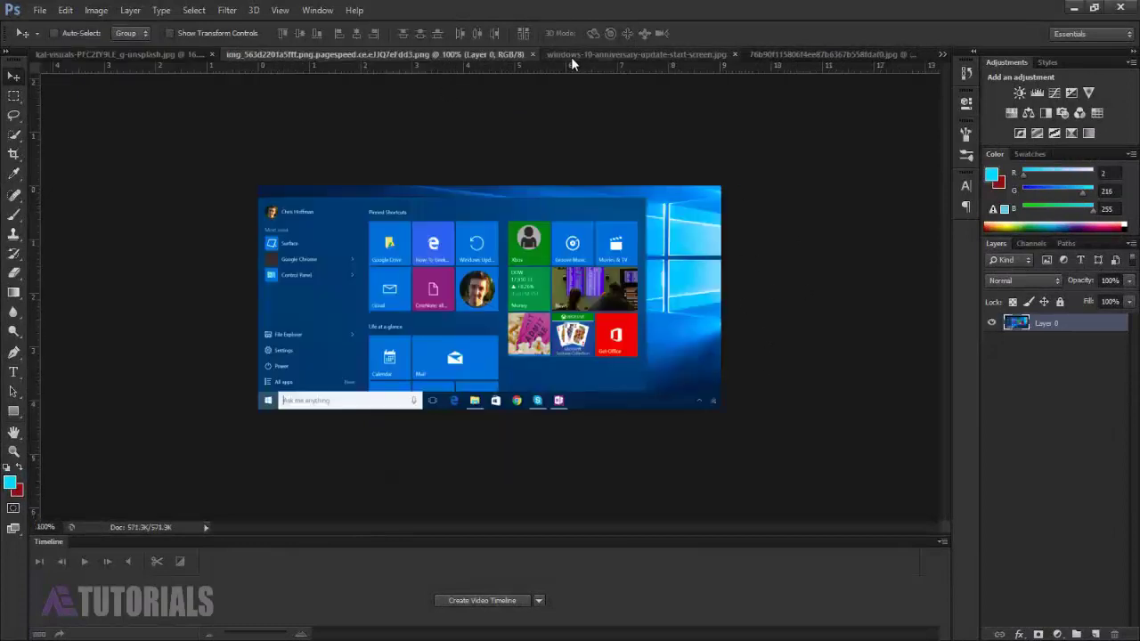
left_click(571, 57)
left_click(826, 56)
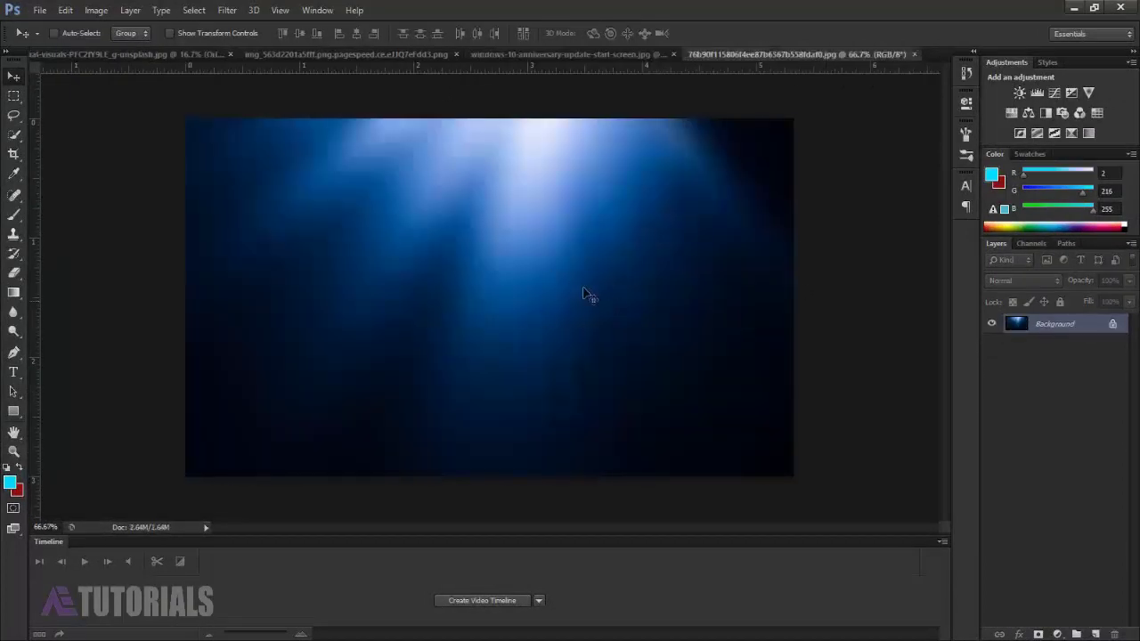
left_click(111, 56)
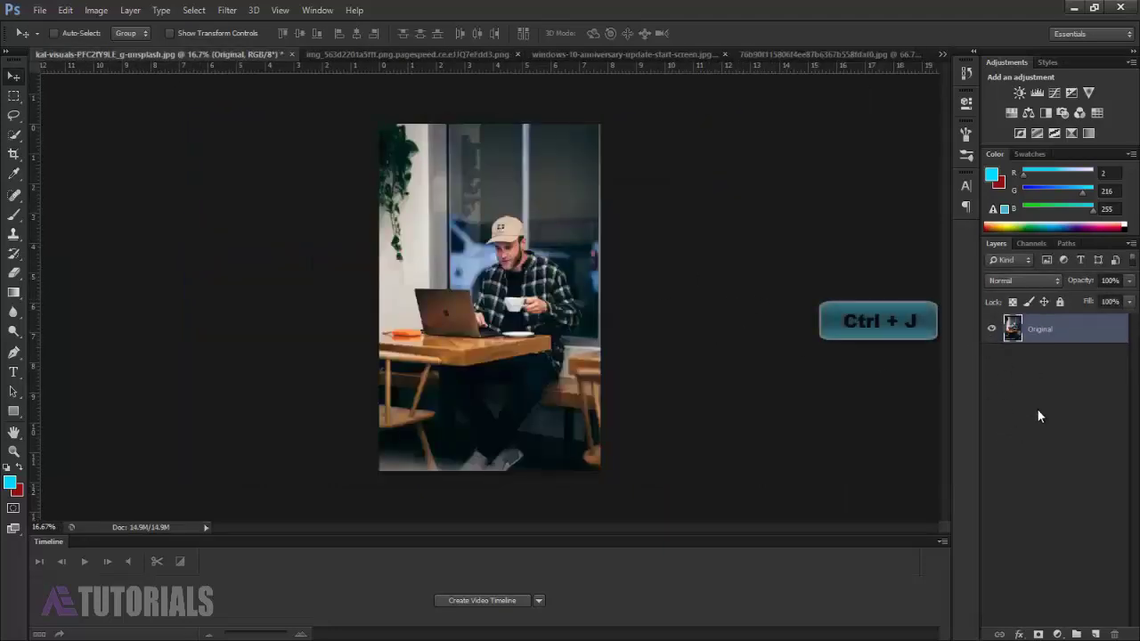
- Duplicate the photo layer and darken the copy with Levels output white lowered to about 59
key("ctrl+j")
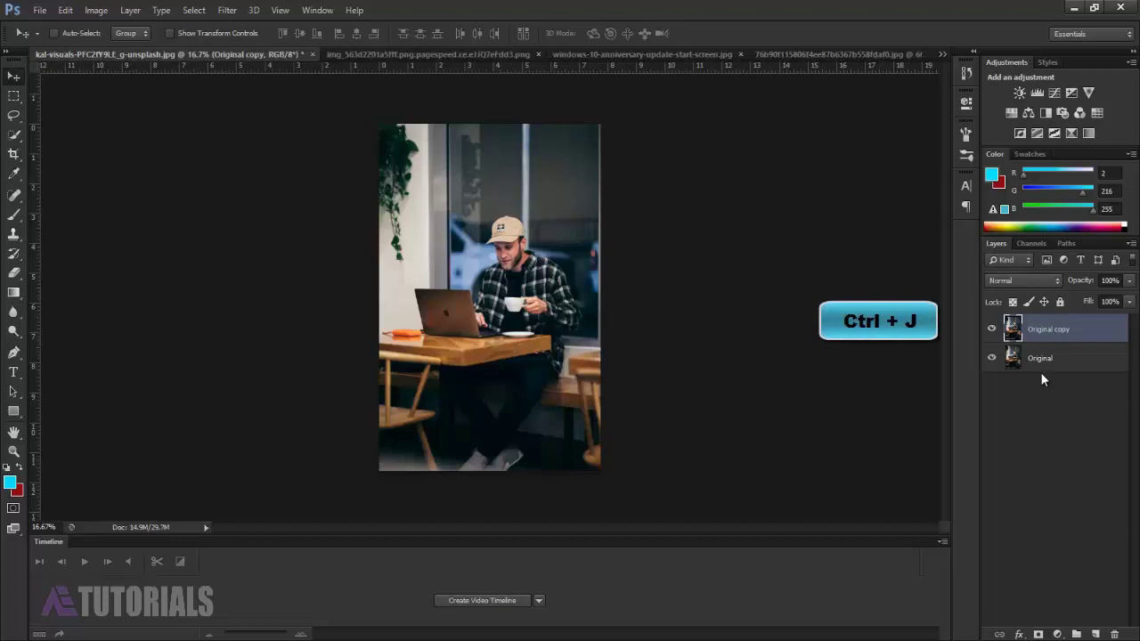
left_click(104, 14)
mouse_move(116, 48)
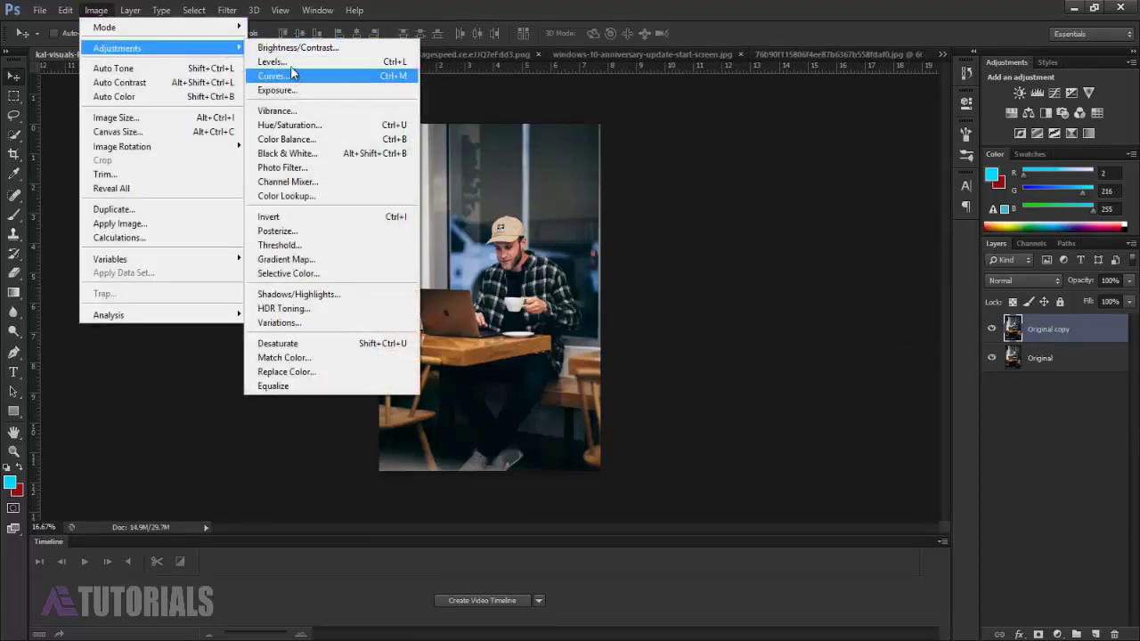
left_click(287, 63)
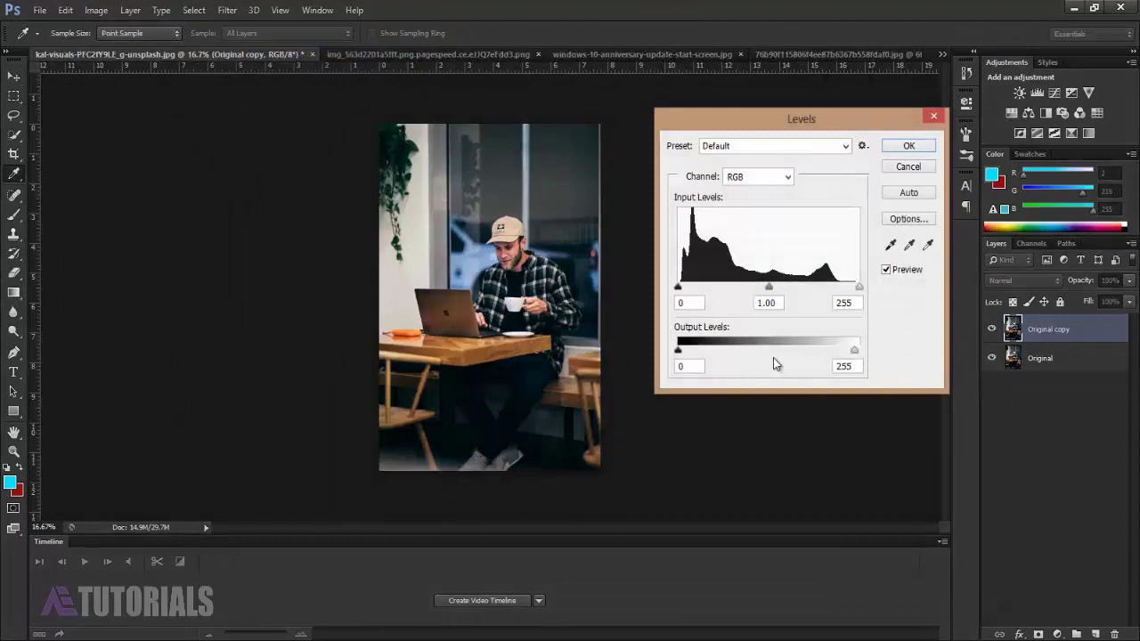
left_click_drag(854, 349, 720, 354)
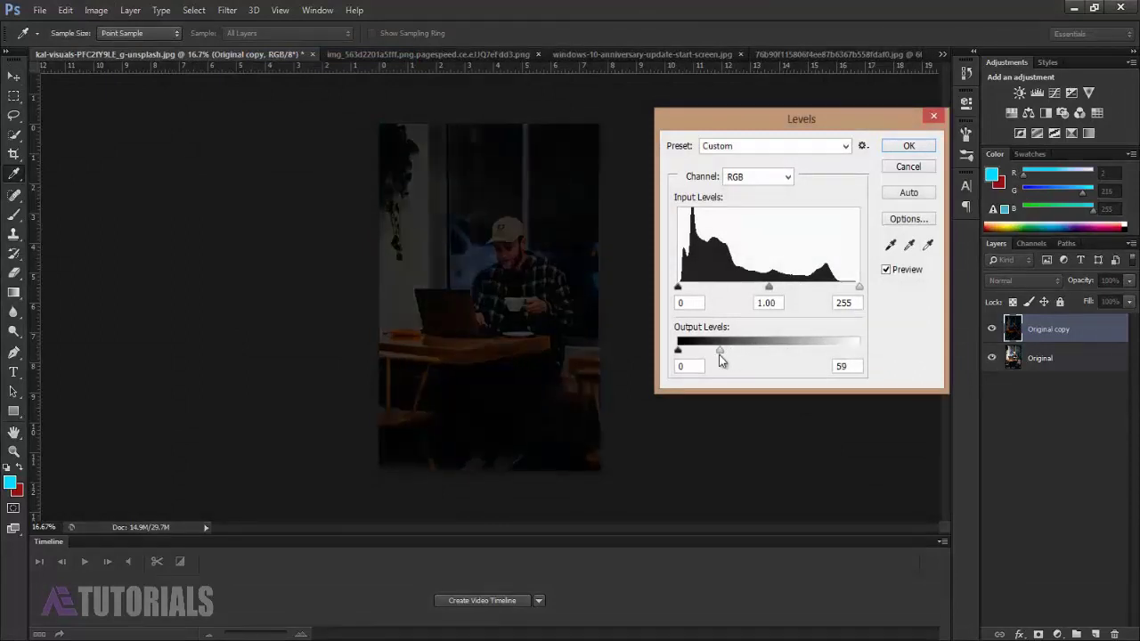
double_click(840, 366)
left_click(897, 151)
- Zoom in on the man's face and pick the Eraser with a soft round brush tip
left_click(13, 451)
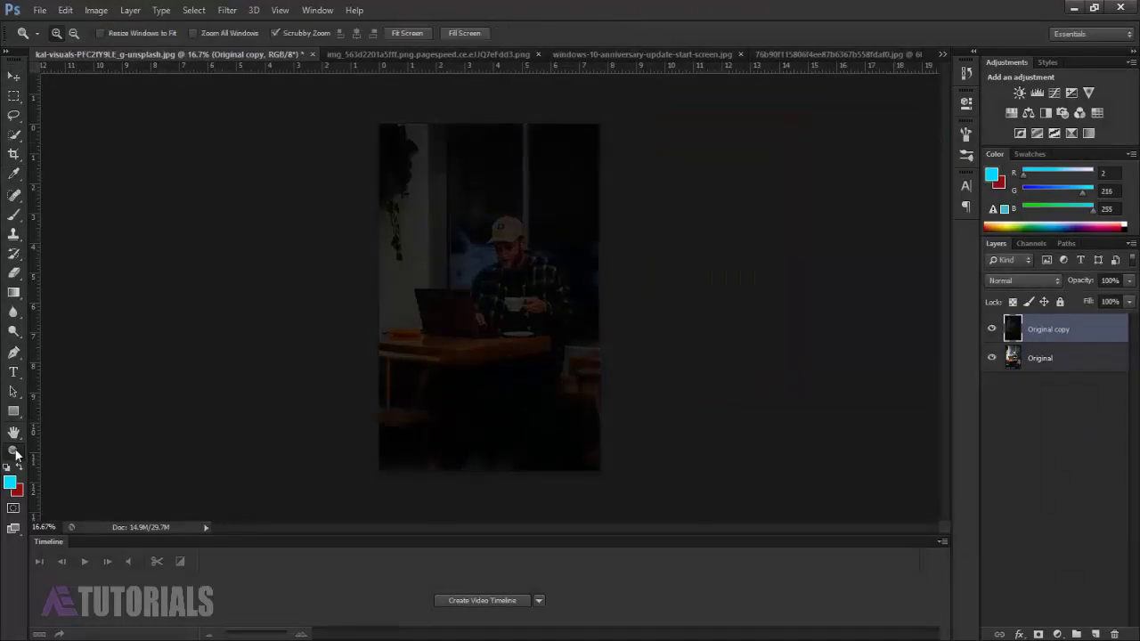
left_click_drag(536, 254, 631, 262)
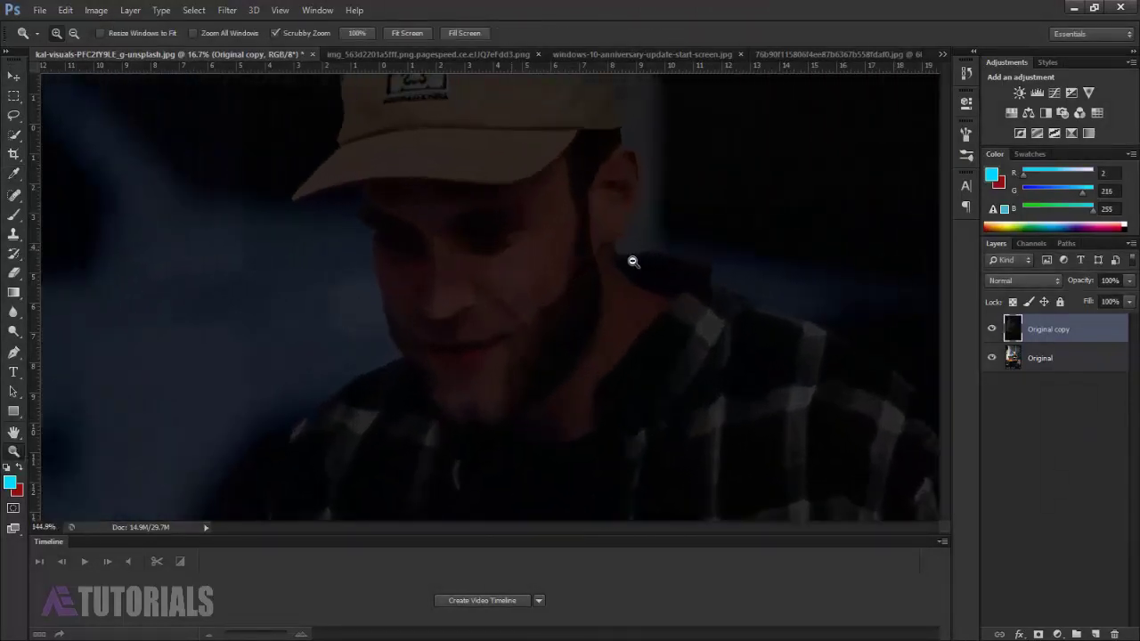
left_click(13, 275)
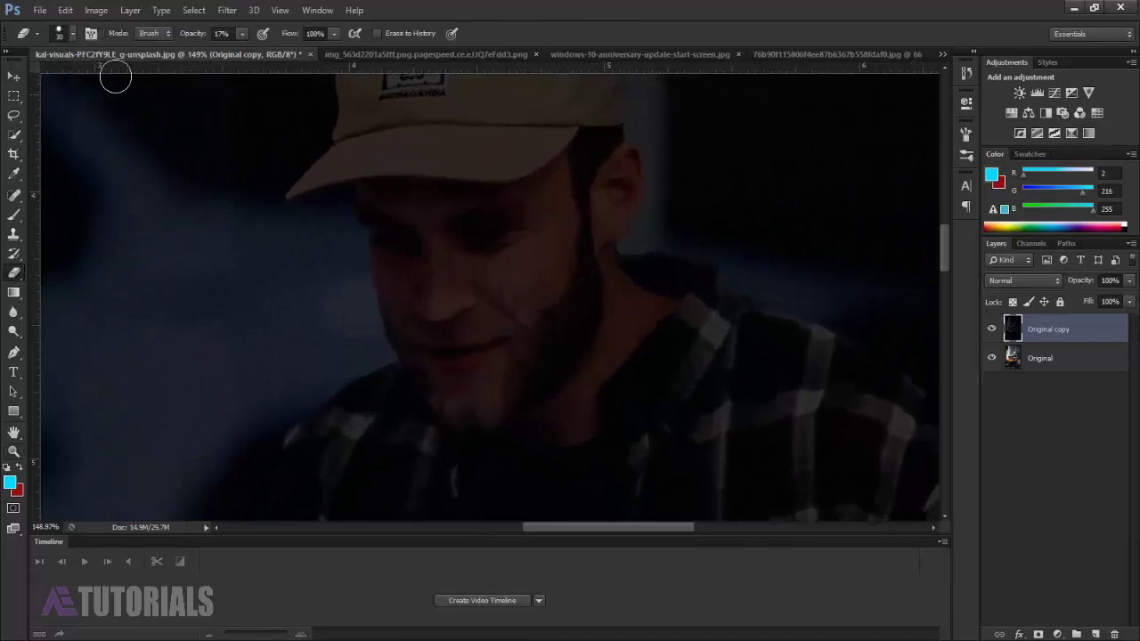
left_click(90, 34)
left_click(805, 145)
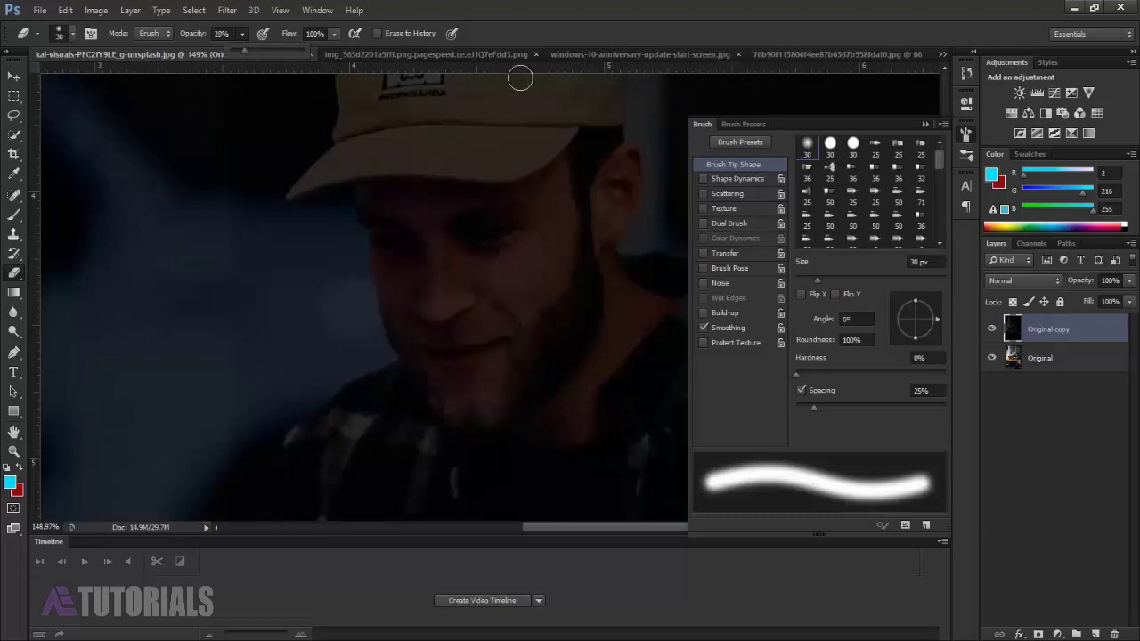
left_click(925, 125)
- Erase at 9% opacity over the nose, cheeks, mouth, chin and right eye, then zoom back out
mouse_move(434, 295)
left_mouse_down()
mouse_move(433, 312)
mouse_move(457, 235)
mouse_move(499, 351)
mouse_move(490, 411)
mouse_move(448, 407)
mouse_move(401, 311)
mouse_move(374, 190)
mouse_move(493, 198)
mouse_move(407, 198)
mouse_move(425, 295)
mouse_move(447, 228)
mouse_move(415, 241)
mouse_move(461, 377)
mouse_move(458, 329)
mouse_move(429, 307)
mouse_move(437, 265)
mouse_move(427, 258)
left_mouse_up()
mouse_move(414, 318)
left_mouse_down()
mouse_move(455, 394)
mouse_move(475, 290)
left_mouse_up()
key("bracketright")
key("bracketright")
key("bracketright")
key("bracketright")
key("bracketright")
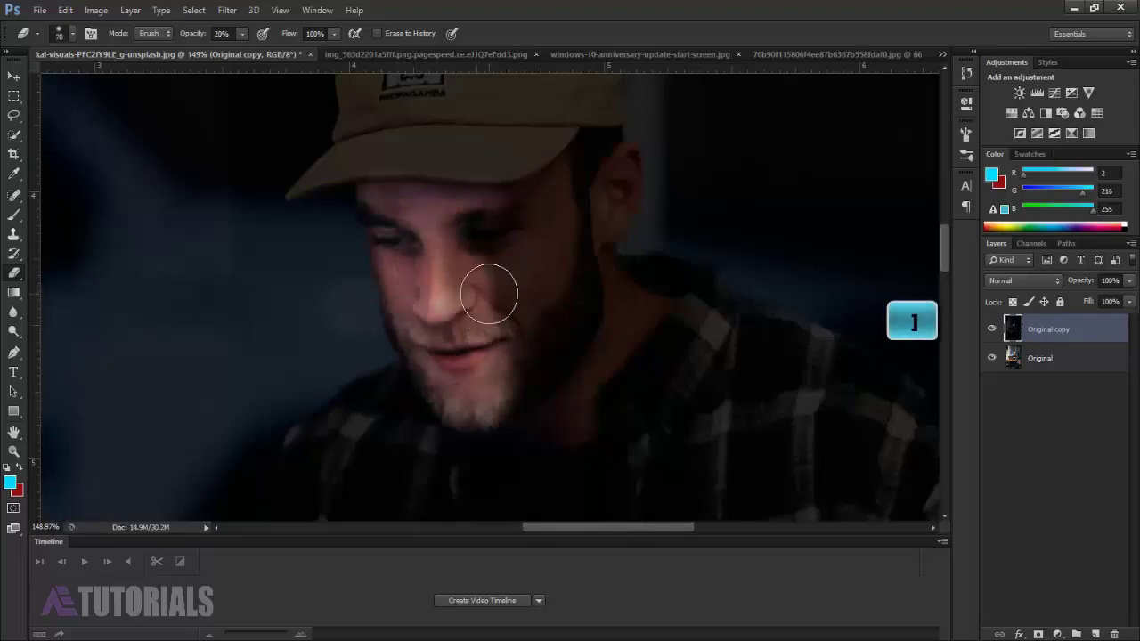
key("bracketright")
key("bracketright")
key("bracketright")
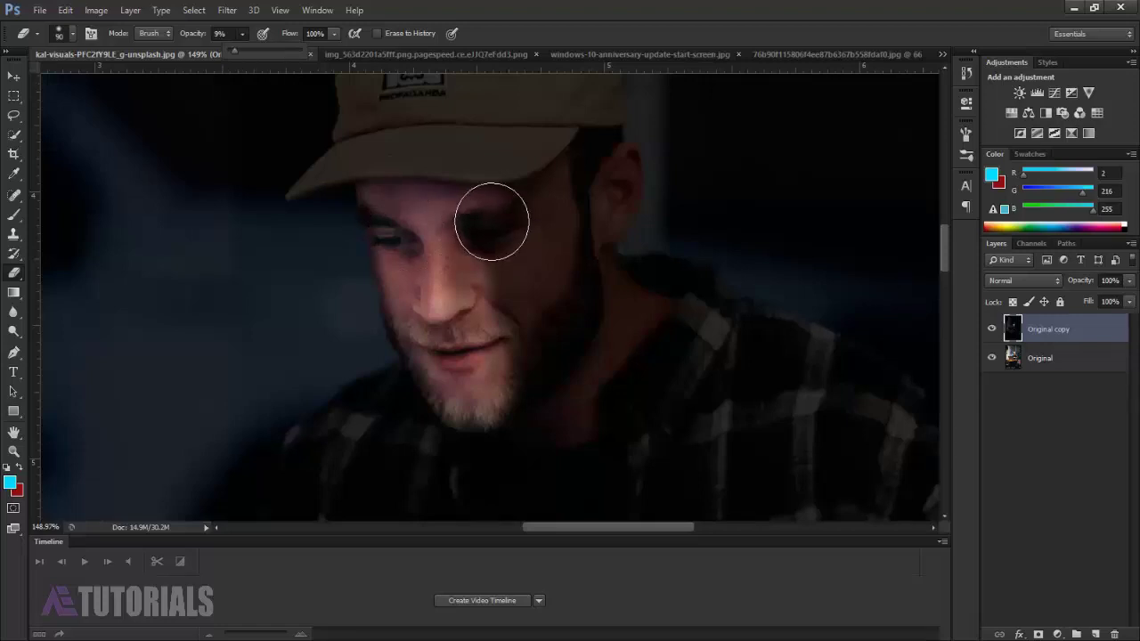
mouse_move(496, 217)
left_mouse_down()
mouse_move(502, 300)
mouse_move(498, 244)
mouse_move(504, 275)
mouse_move(513, 238)
mouse_move(504, 216)
mouse_move(522, 368)
mouse_move(498, 414)
mouse_move(545, 426)
mouse_move(509, 413)
mouse_move(499, 213)
mouse_move(407, 213)
mouse_move(430, 300)
left_mouse_up()
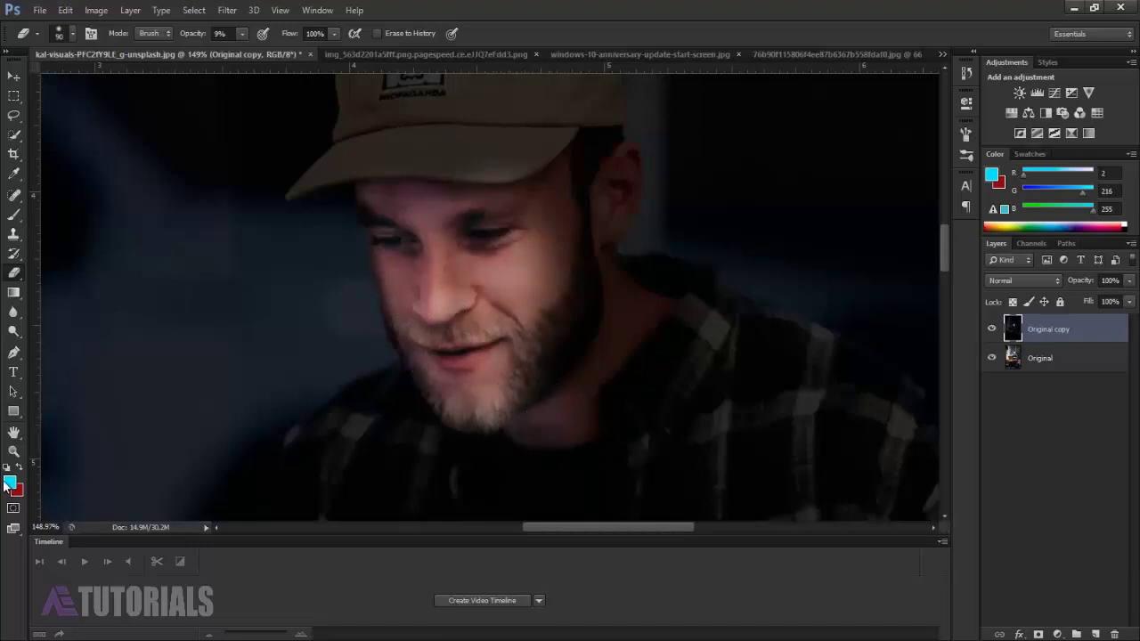
left_click(13, 450)
left_click(523, 384, "alt")
mouse_move(465, 372)
left_mouse_down()
mouse_move(531, 466)
mouse_move(501, 508)
left_mouse_up()
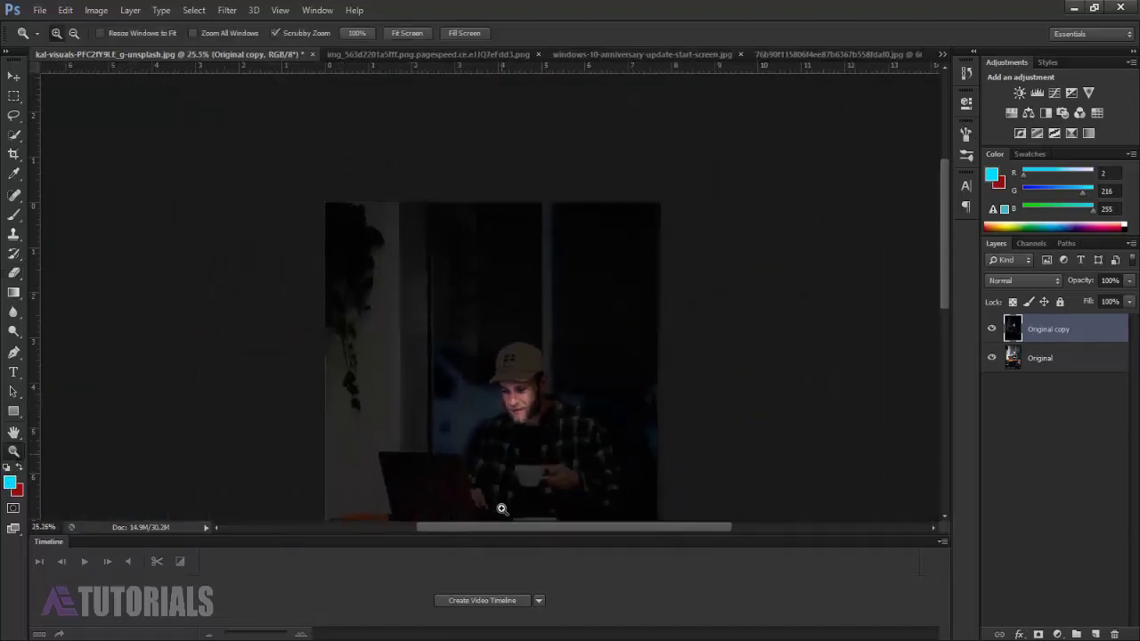
- Zoom to the upper body and erase with a small soft eraser to reveal the hand on the laptop
left_click_drag(503, 469, 593, 422)
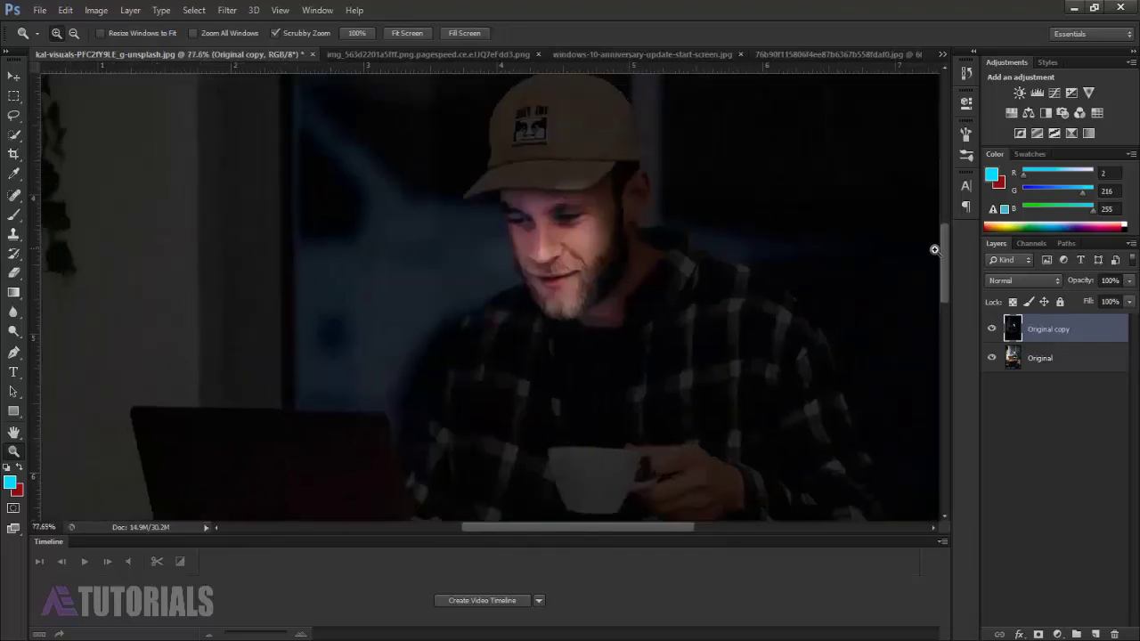
mouse_move(948, 265)
left_mouse_down()
mouse_move(947, 278)
mouse_move(945, 262)
left_mouse_up()
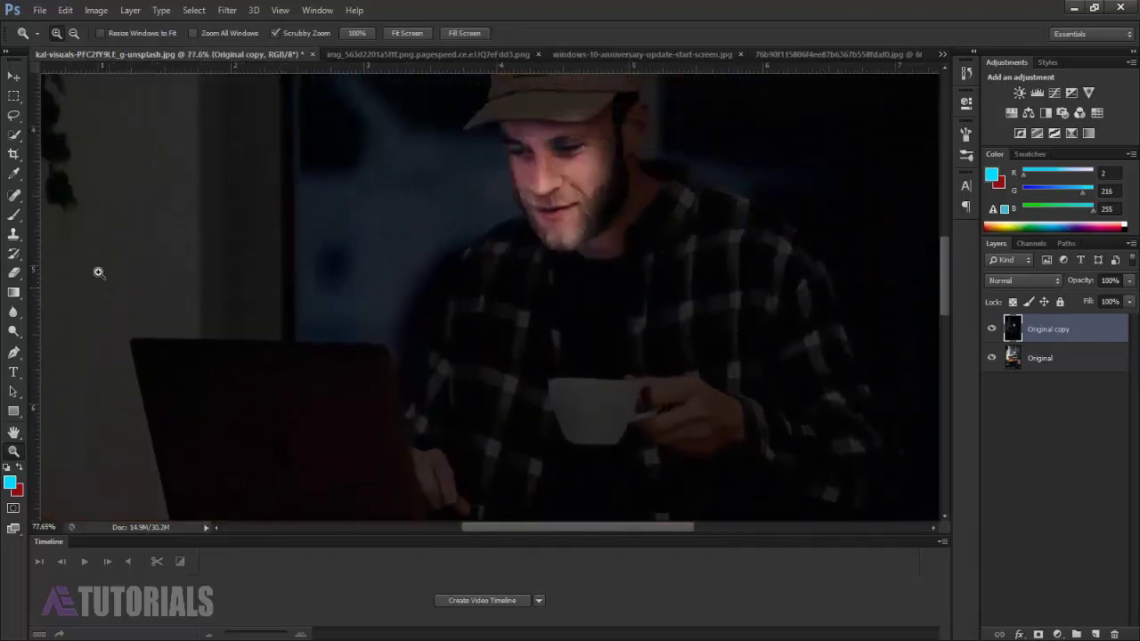
left_click(13, 213)
key("bracketleft")
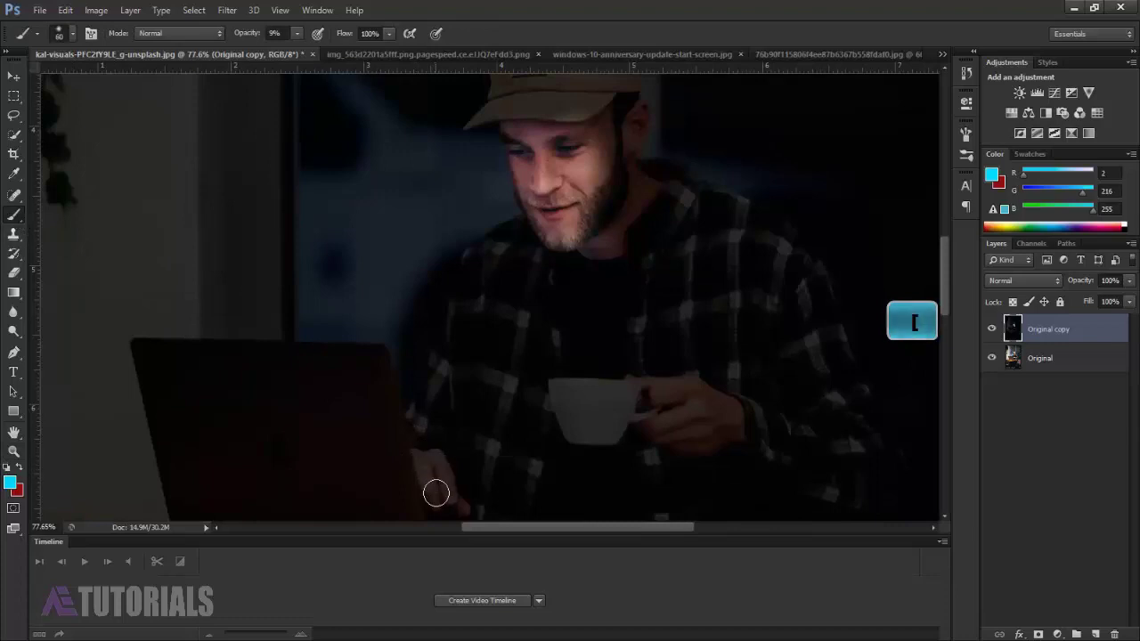
key("bracketleft")
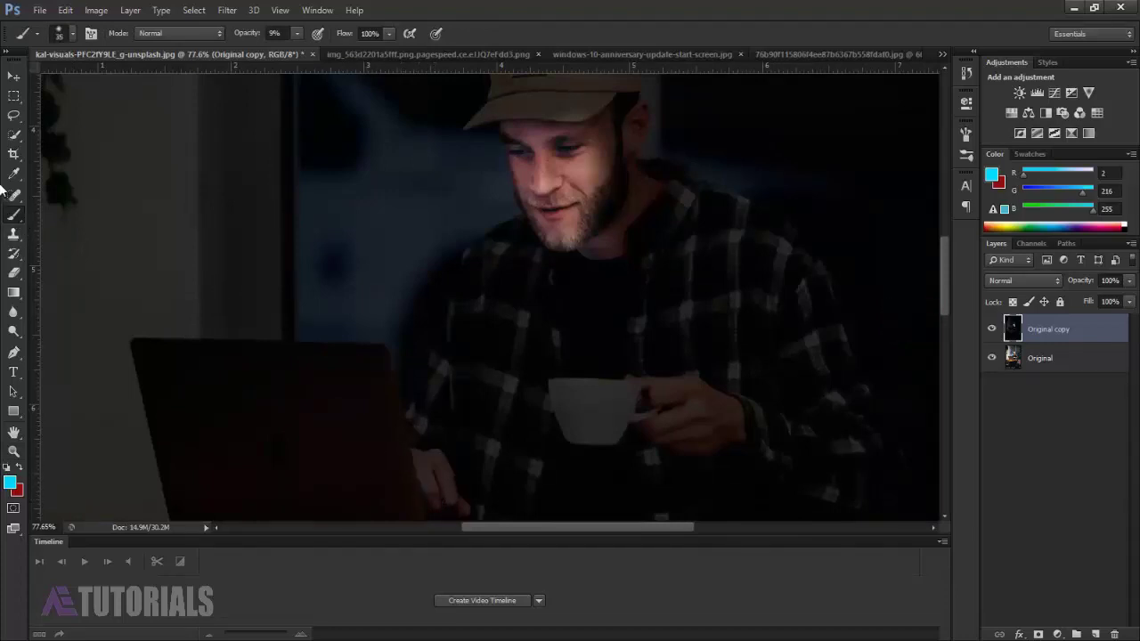
left_click(13, 272)
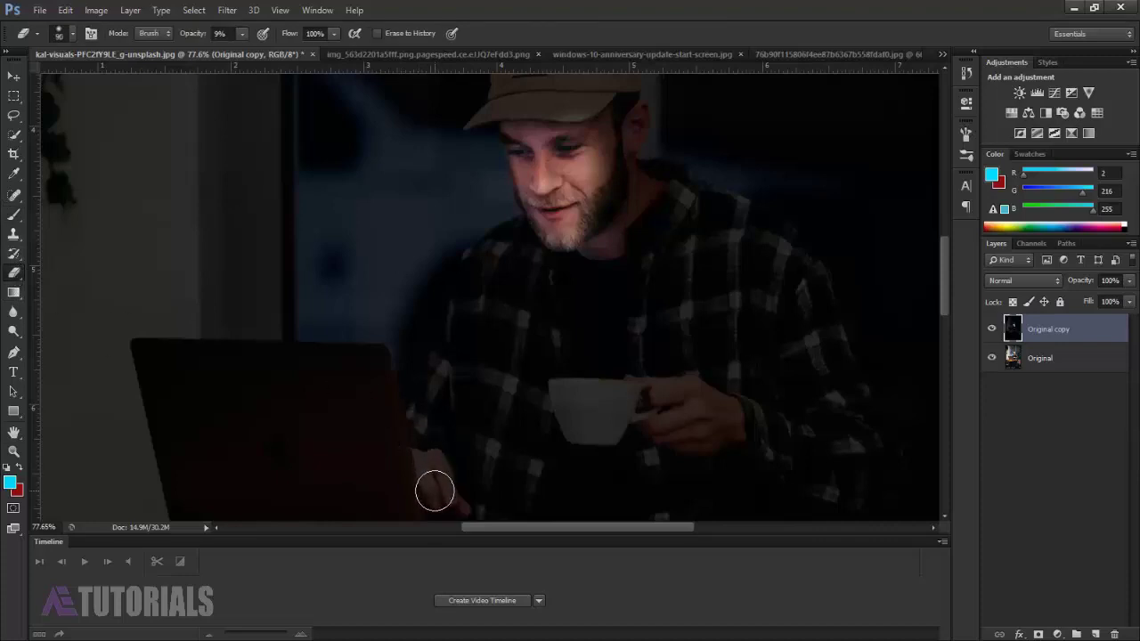
key("bracketleft")
key("bracketleft")
key("bracketleft")
key("bracketleft")
key("bracketleft")
key("bracketleft")
key("bracketleft")
key("bracketleft")
key("bracketleft")
key("bracketleft")
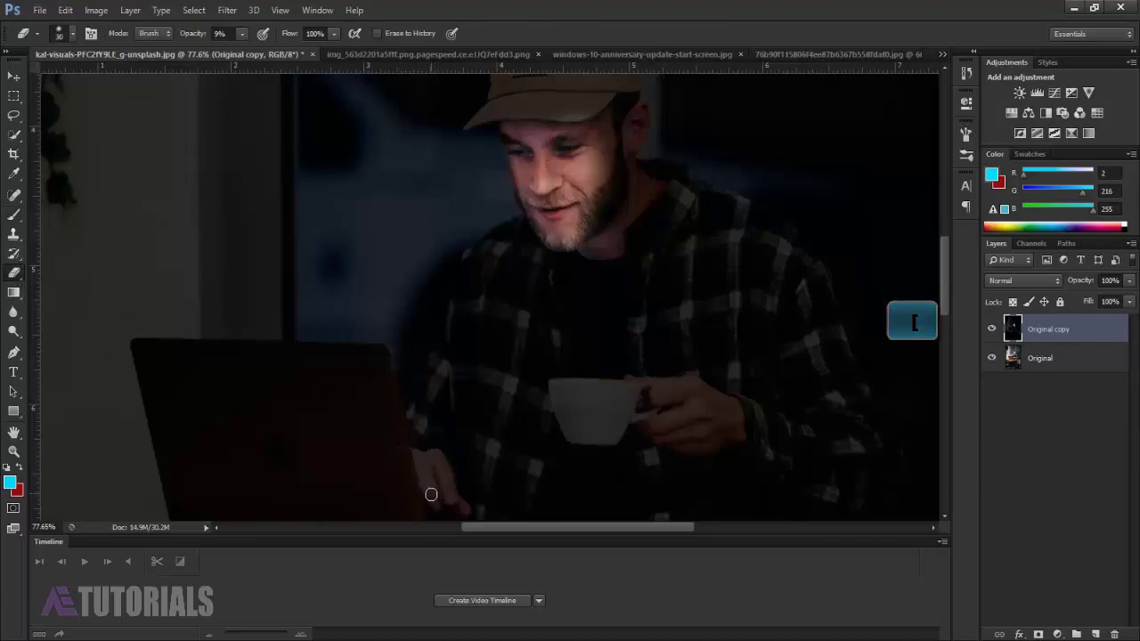
key("bracketleft")
left_click_drag(426, 483, 439, 468)
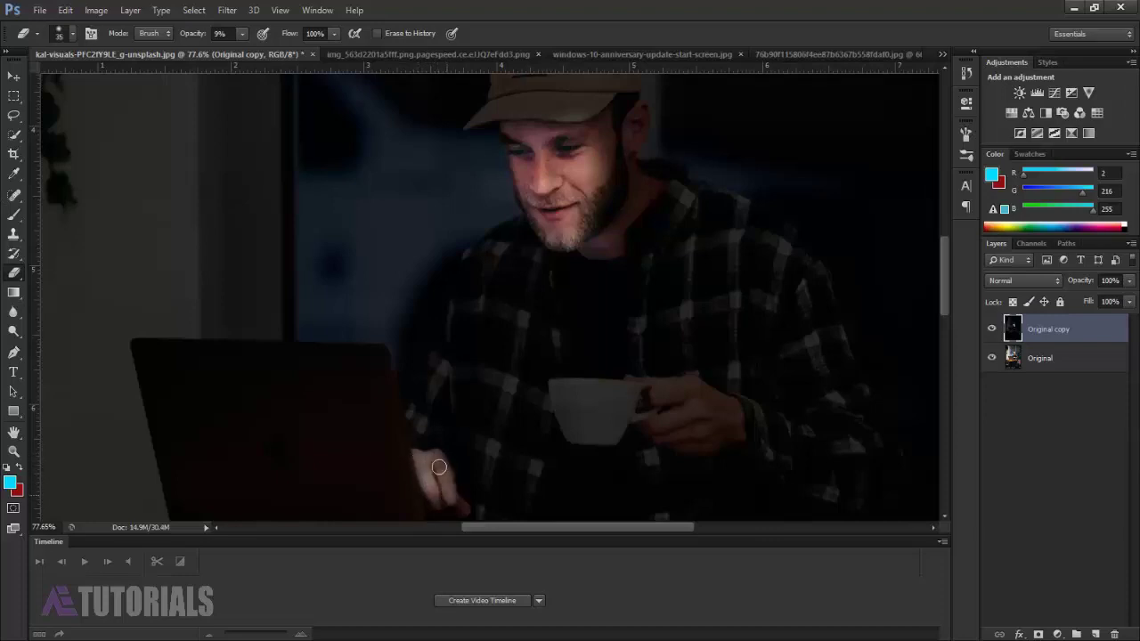
- Erase over the white cup with a larger eraser to brighten it, then zoom out
key("bracketright")
key("bracketright")
key("bracketright")
mouse_move(557, 390)
left_mouse_down()
mouse_move(600, 395)
mouse_move(576, 427)
mouse_move(564, 389)
mouse_move(577, 443)
mouse_move(692, 387)
mouse_move(667, 392)
mouse_move(687, 407)
mouse_move(667, 420)
mouse_move(674, 447)
mouse_move(552, 376)
mouse_move(517, 507)
mouse_move(522, 386)
mouse_move(490, 479)
left_mouse_up()
key("bracketright")
key("bracketleft")
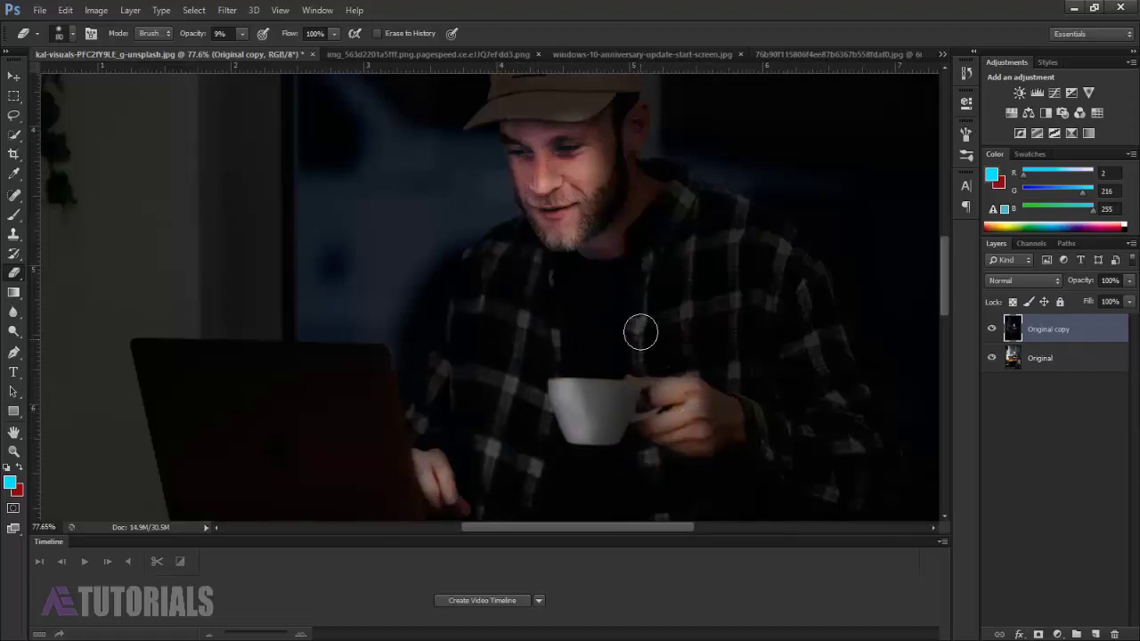
mouse_move(585, 382)
left_mouse_down()
mouse_move(590, 401)
mouse_move(554, 392)
left_mouse_up()
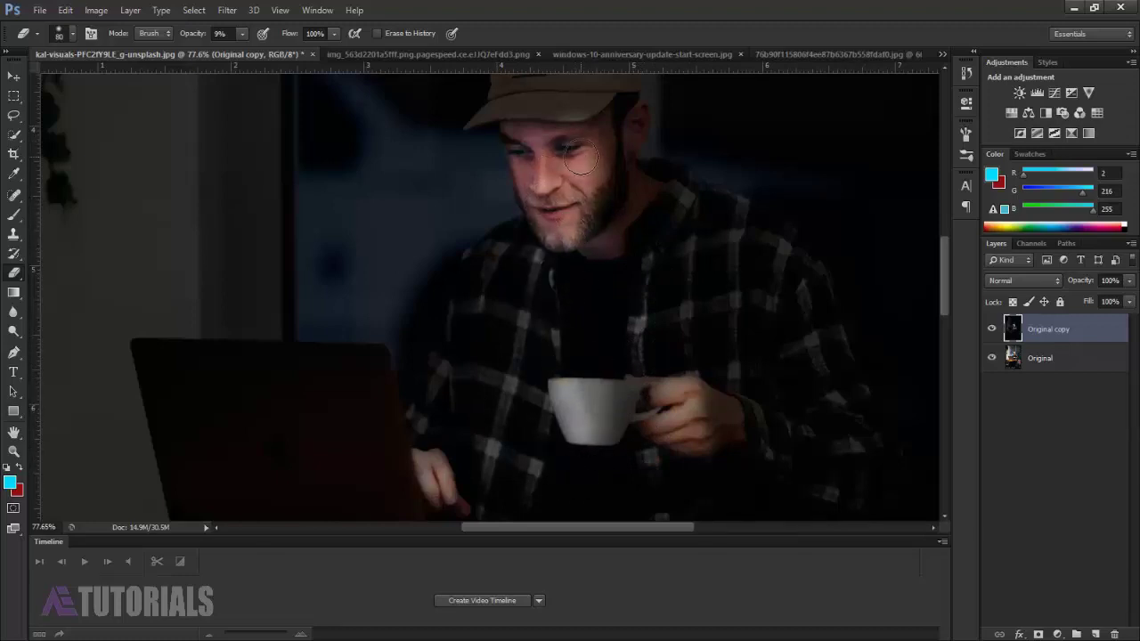
left_click(14, 452)
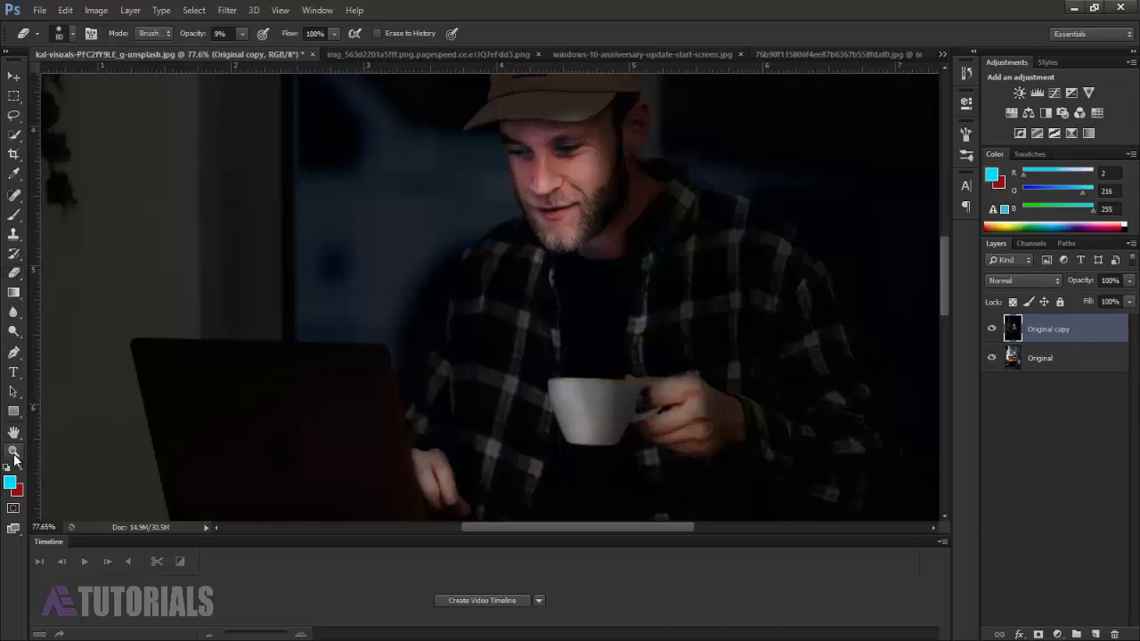
mouse_move(213, 412)
left_mouse_down()
mouse_move(481, 360)
mouse_move(529, 317)
mouse_move(475, 282)
left_mouse_up()
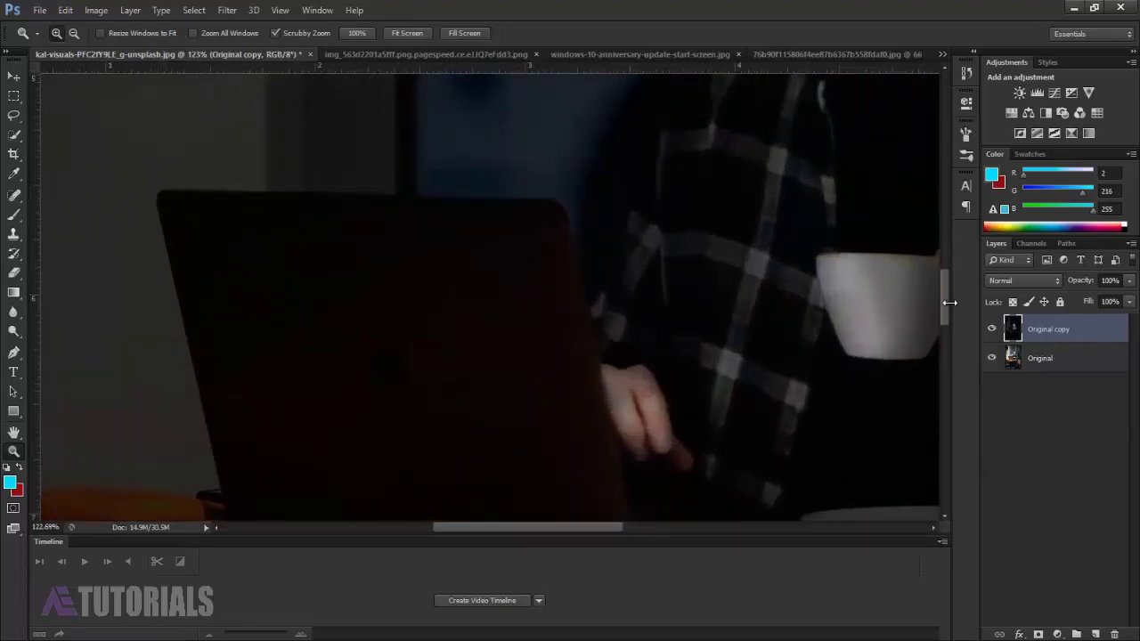
- Zoom in and start a pen path along the laptop's top edge, curving around its corner
left_click_drag(946, 303, 942, 319)
left_click_drag(228, 105, 259, 112)
left_click(14, 353)
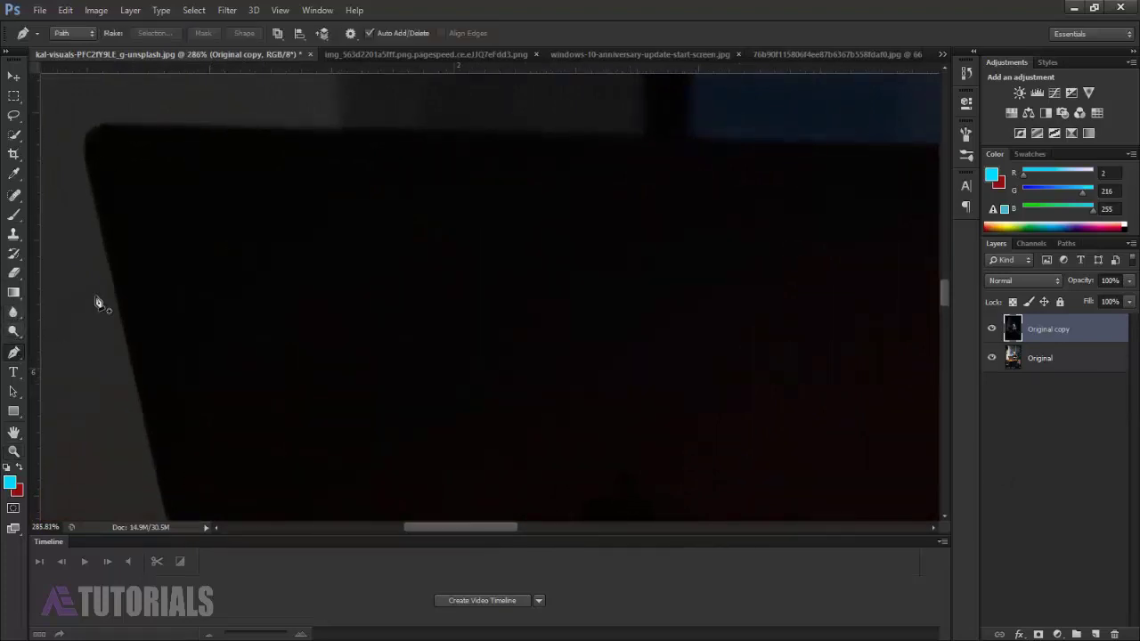
left_click(104, 124)
left_click(228, 128)
left_click(543, 131)
left_click(770, 143)
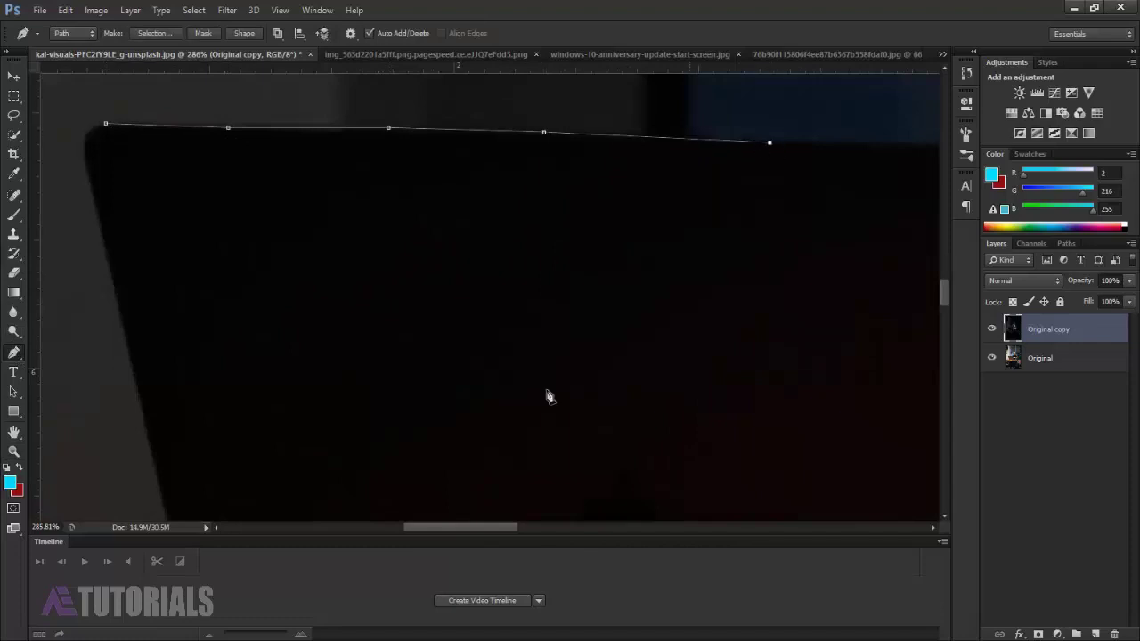
left_click_drag(490, 530, 539, 530)
left_click(613, 144)
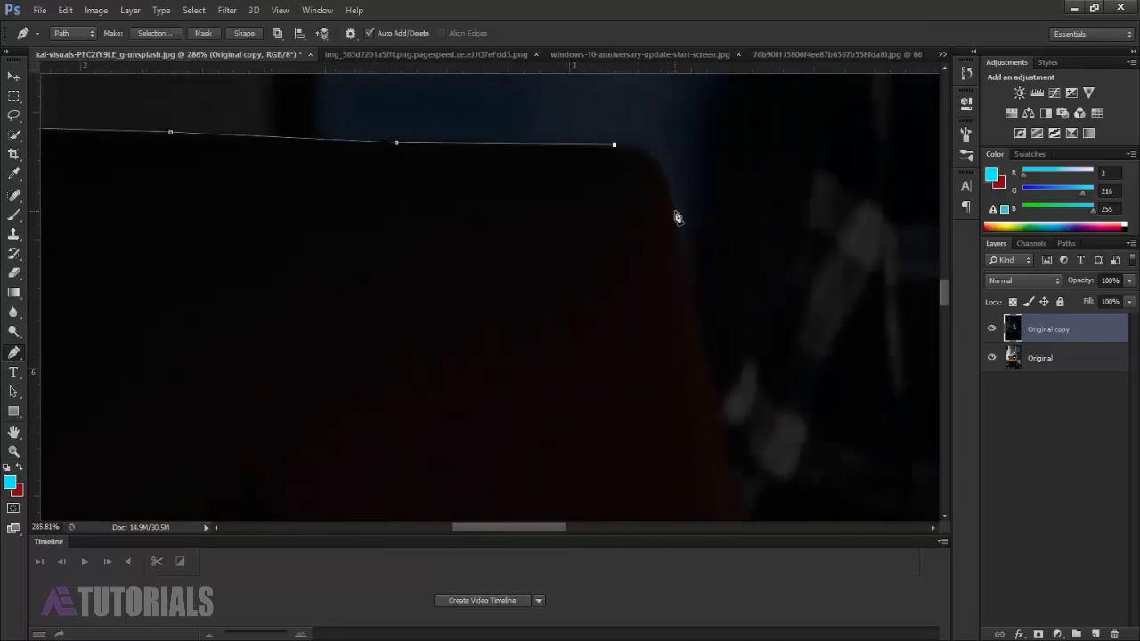
mouse_move(670, 211)
left_mouse_down()
mouse_move(671, 281)
mouse_move(688, 294)
left_mouse_up()
left_click_drag(667, 211, 692, 290)
- Continue the pen path down the laptop's side and along its bottom edge
left_click(702, 347)
left_click(723, 462)
left_click(942, 322)
left_click(766, 268)
left_click(801, 439)
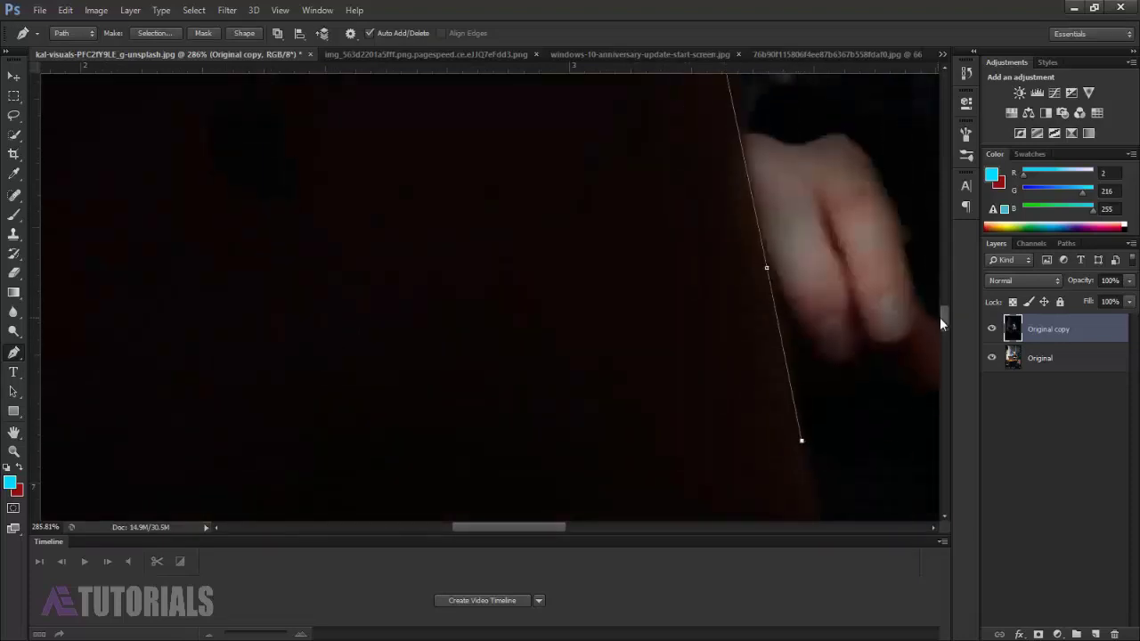
scroll(941, 323, "down", 3)
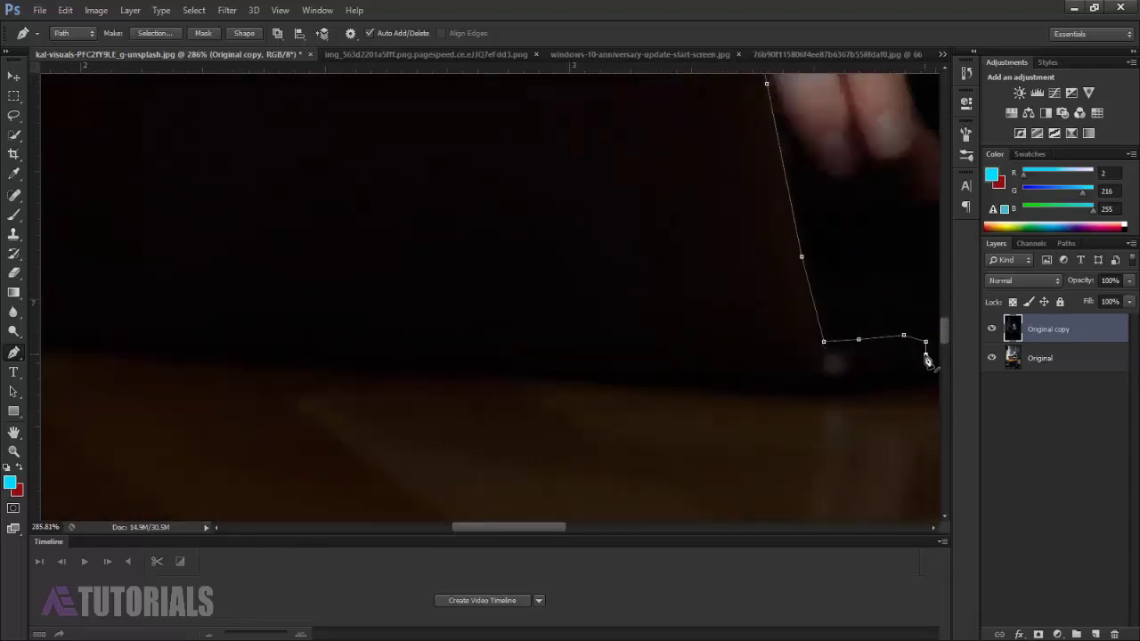
left_click(756, 389)
left_click(611, 386)
left_click(455, 371)
left_click(313, 365)
left_click(208, 351)
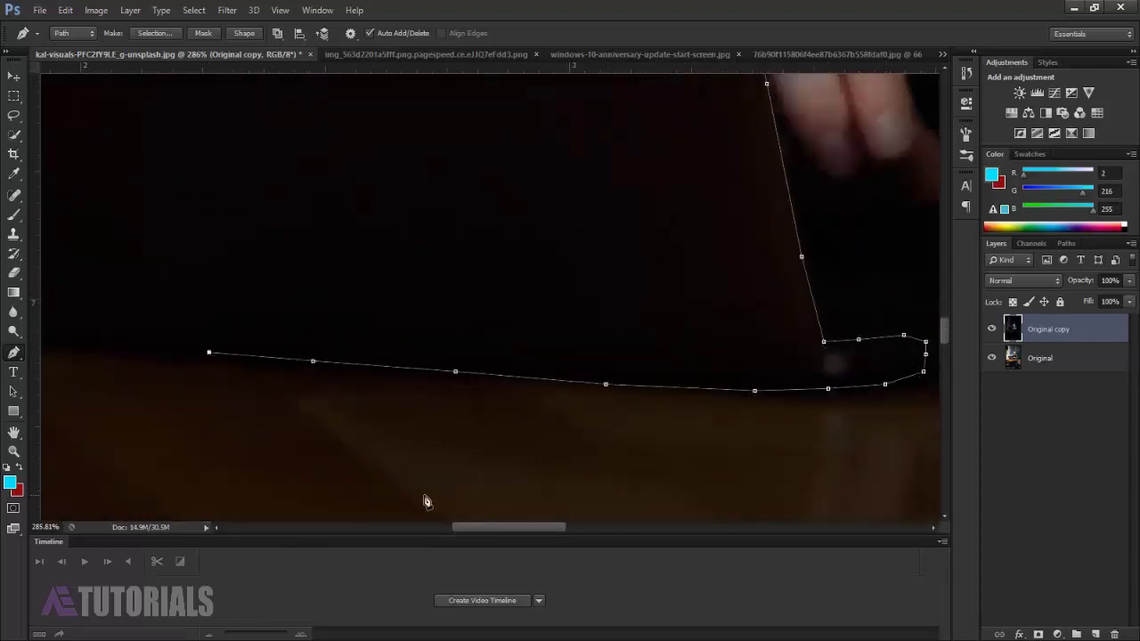
- Finish the path along the base, around the bottom-left corner and up the left edge
scroll(476, 435, "left", 7)
left_click(510, 341)
left_click(438, 338)
left_click(374, 332)
left_click(346, 316)
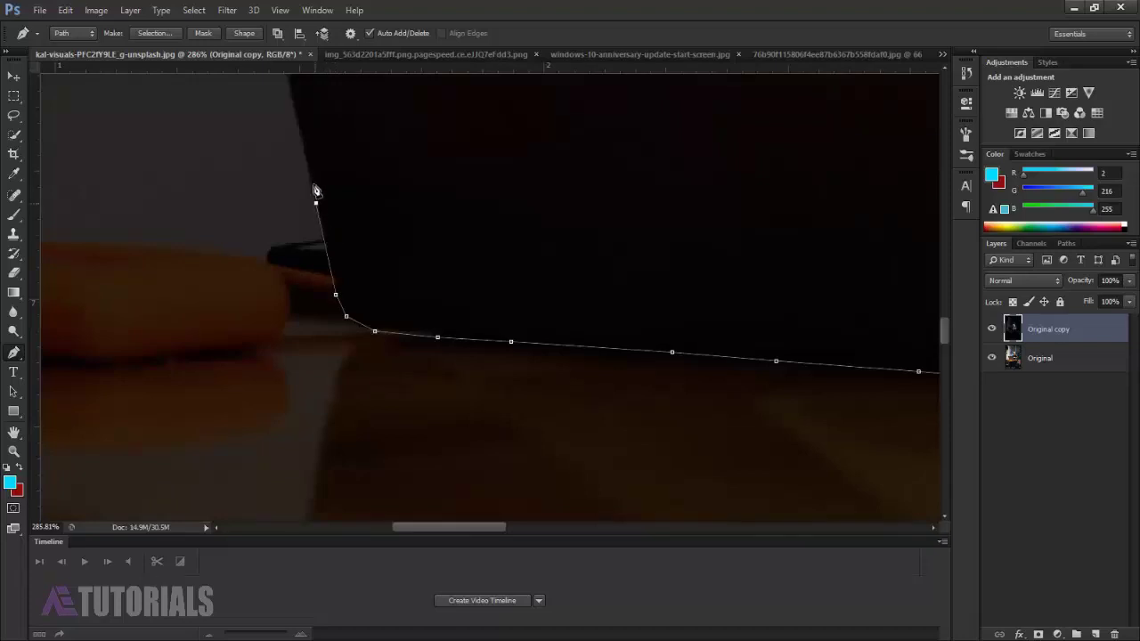
scroll(946, 337, "up", 5)
left_click(253, 262)
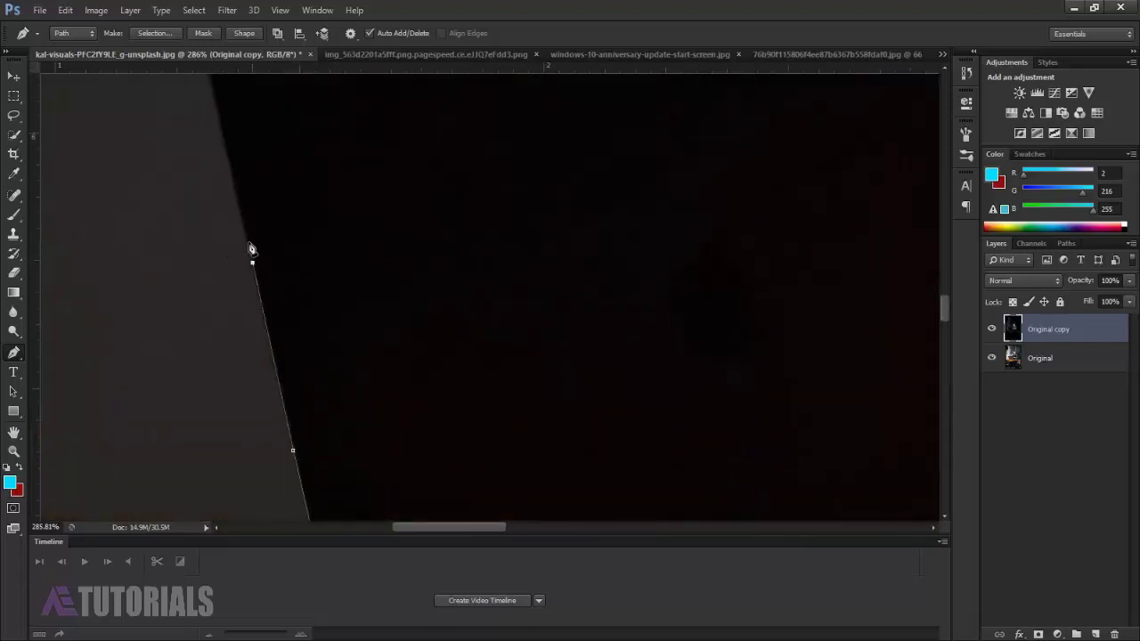
left_click(220, 123)
scroll(209, 249, "up", 3)
scroll(199, 368, "up", 2)
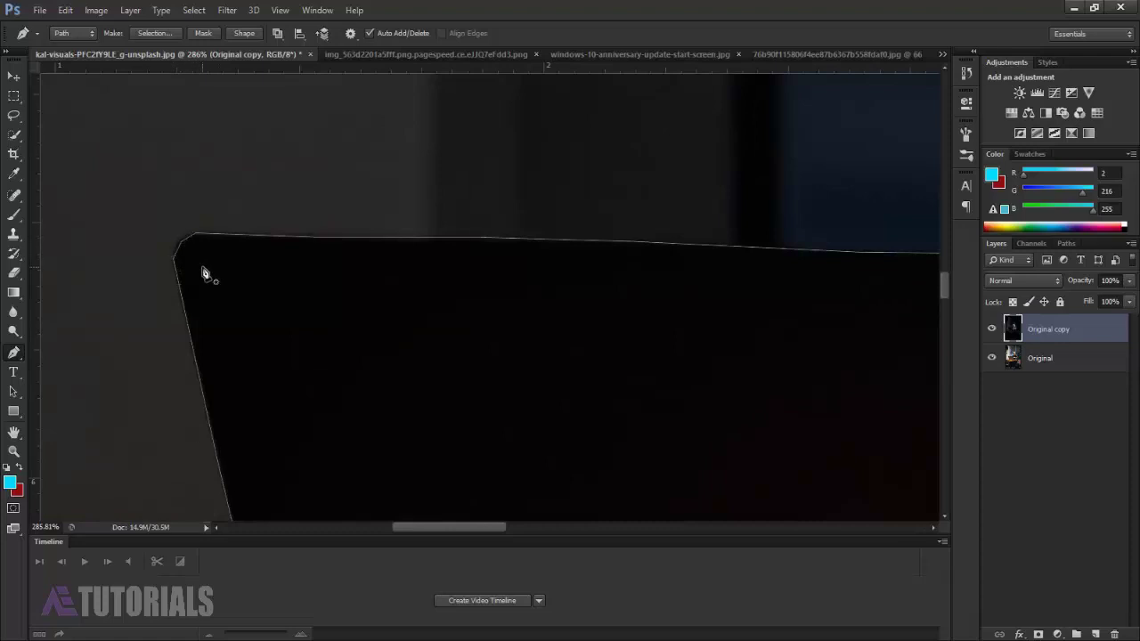
- Make a selection from the laptop path and copy the laptop onto new Layer 1
right_click(374, 293)
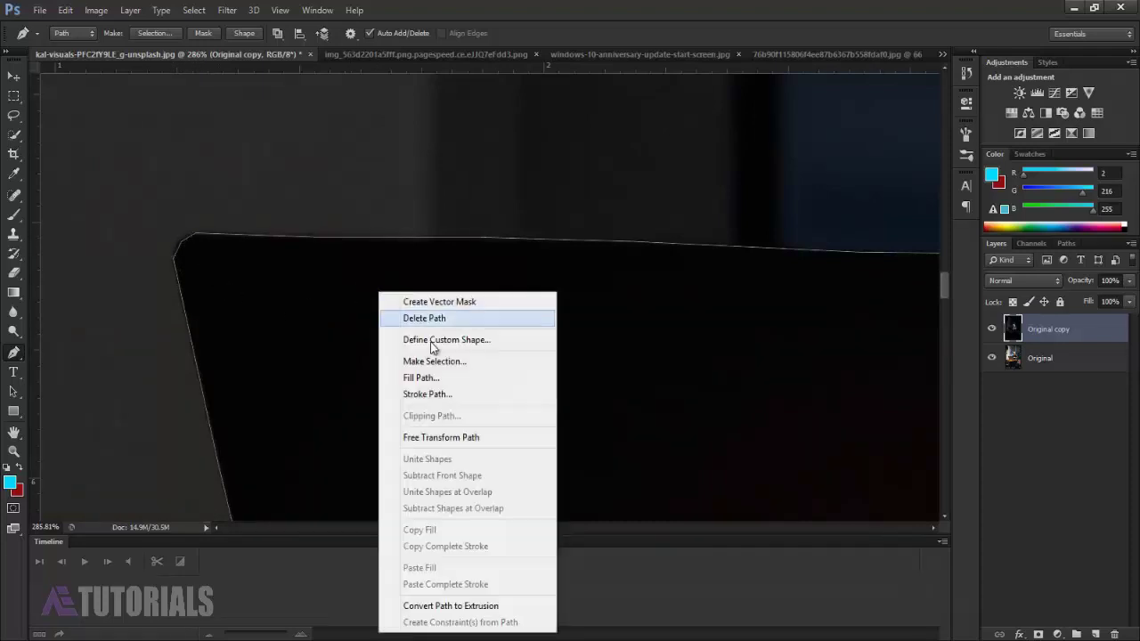
left_click(486, 363)
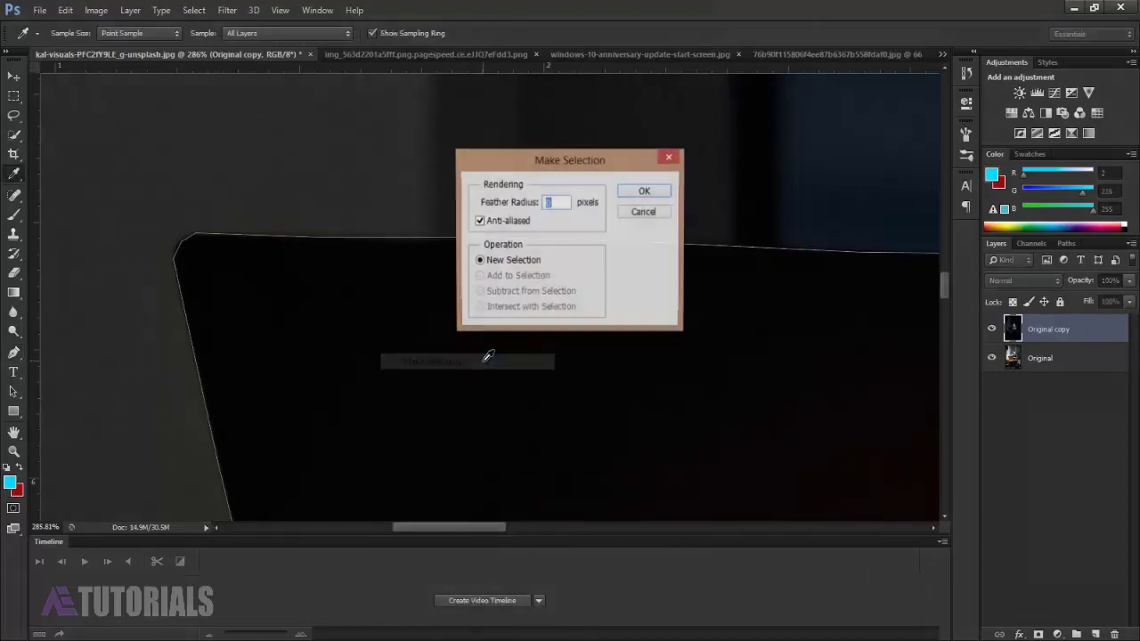
left_click(643, 194)
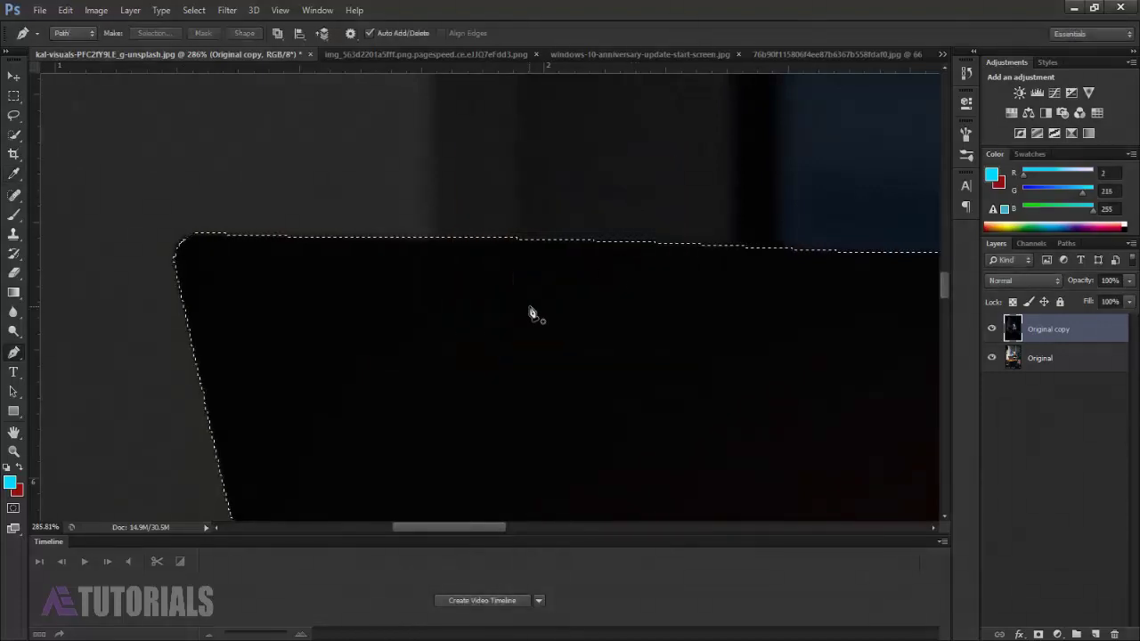
key("ctrl+j")
key("ctrl+j")
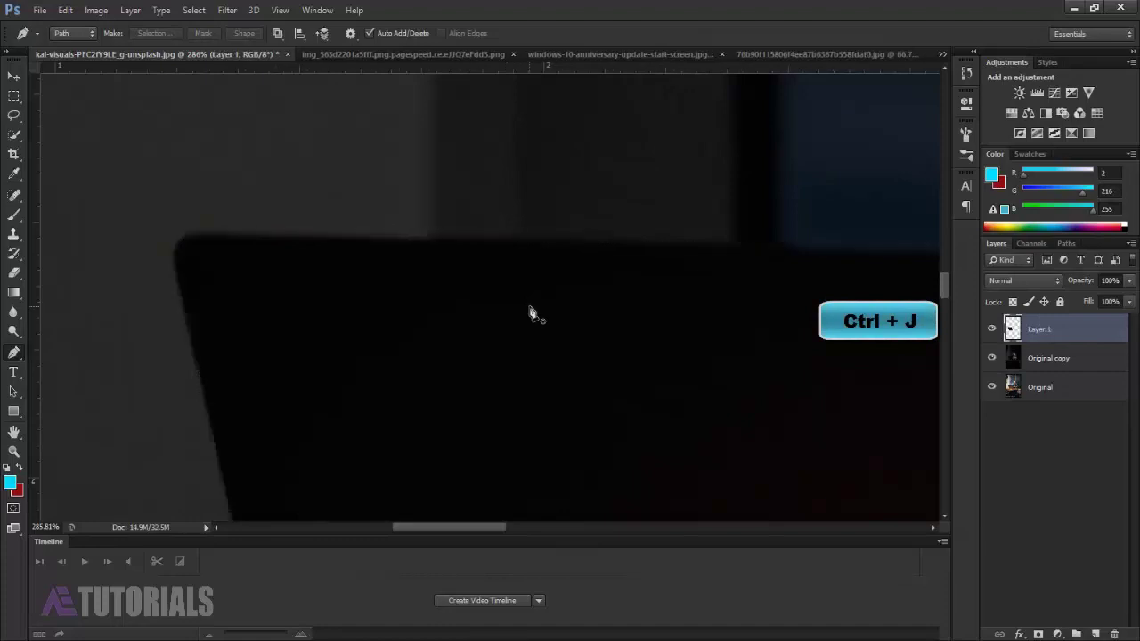
- Fit the photo in the window, zoom in around the man and laptop, and select the Brush tool
left_click(14, 451)
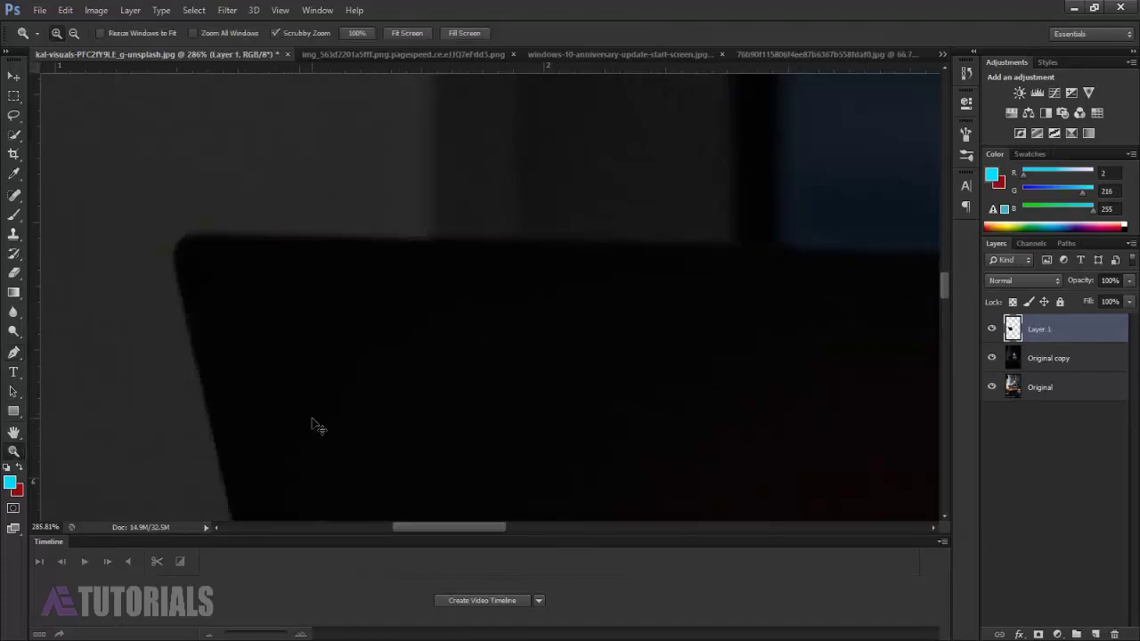
key("ctrl+0")
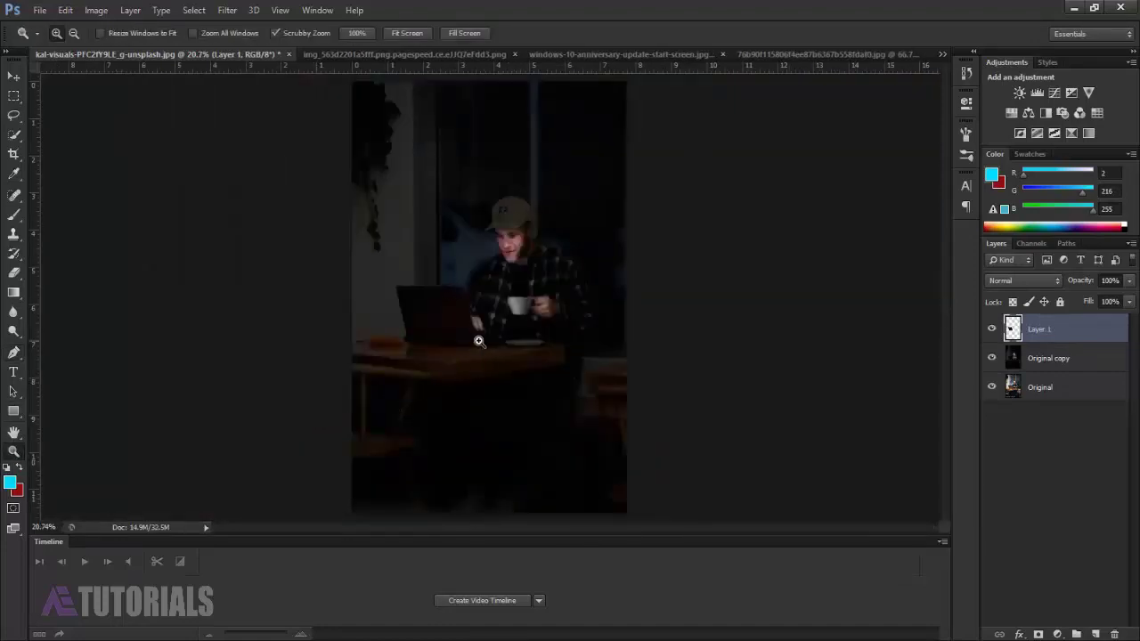
left_click_drag(513, 279, 568, 289)
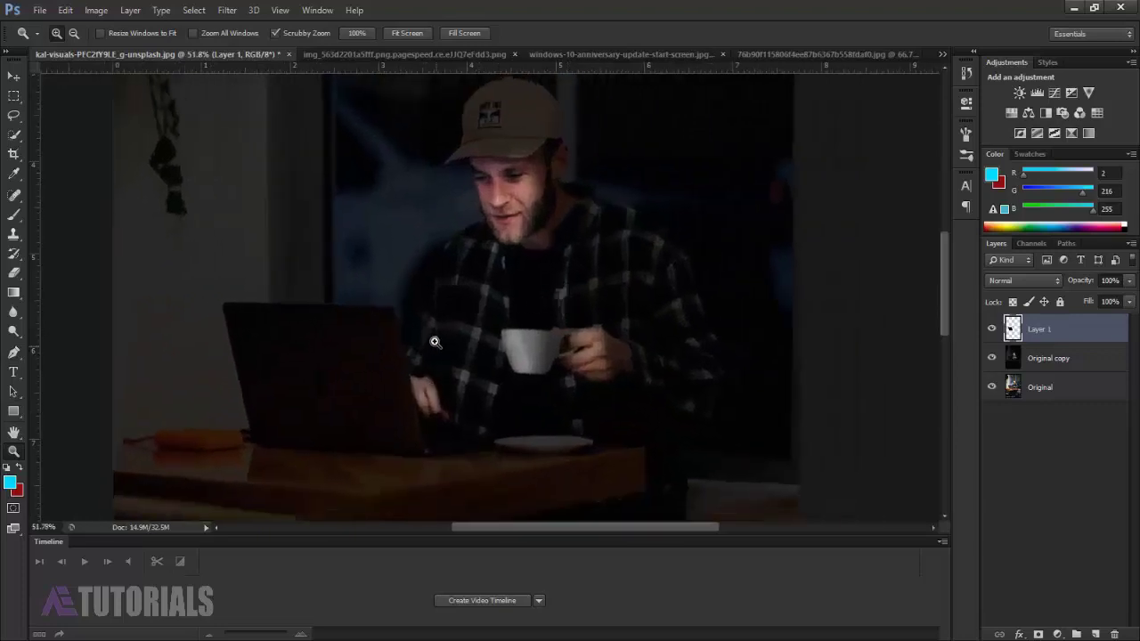
left_click(23, 221)
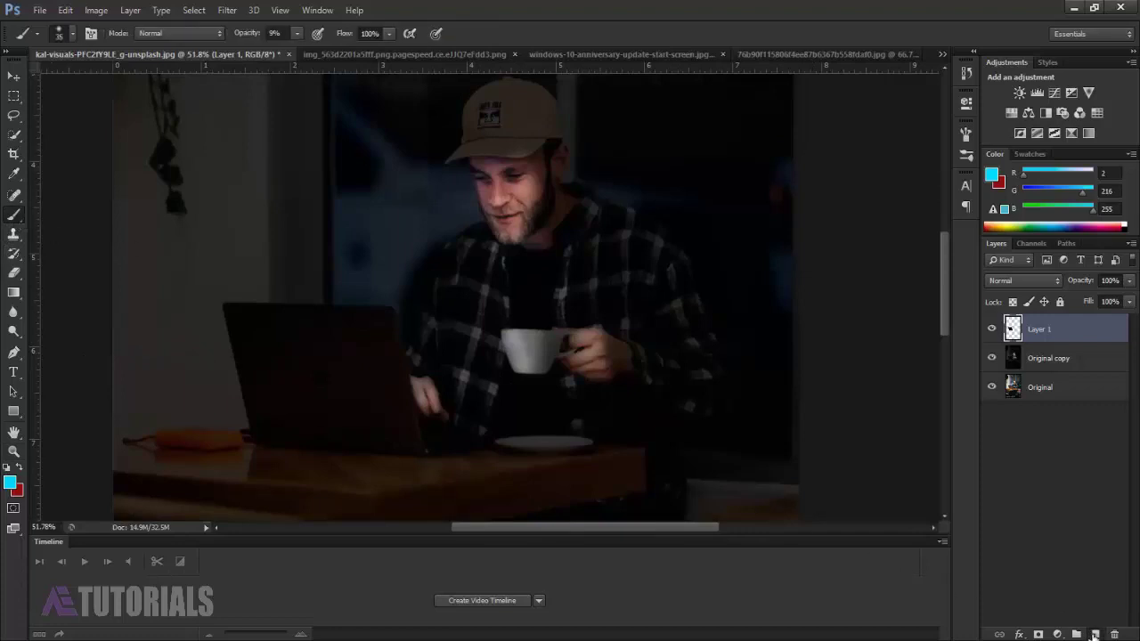
- On a new Layer 2, paint a cyan glow over and above the laptop with a 500 px brush at 19% opacity
left_click(1094, 634)
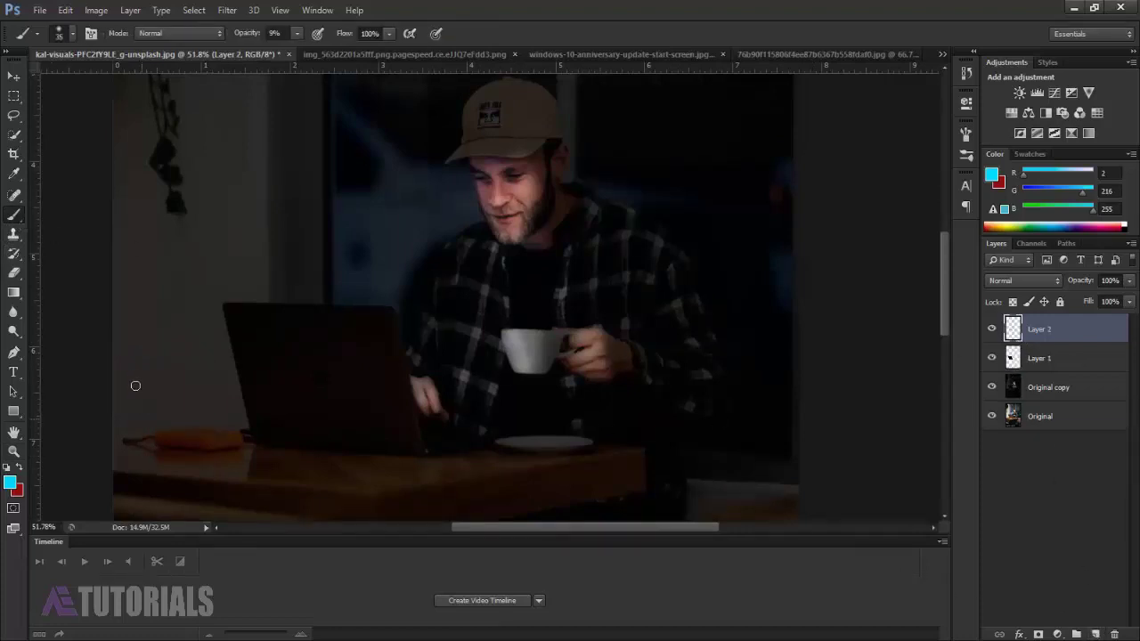
key("bracketright")
key("bracketright")
key("bracketright")
key("bracketright")
left_click(303, 46)
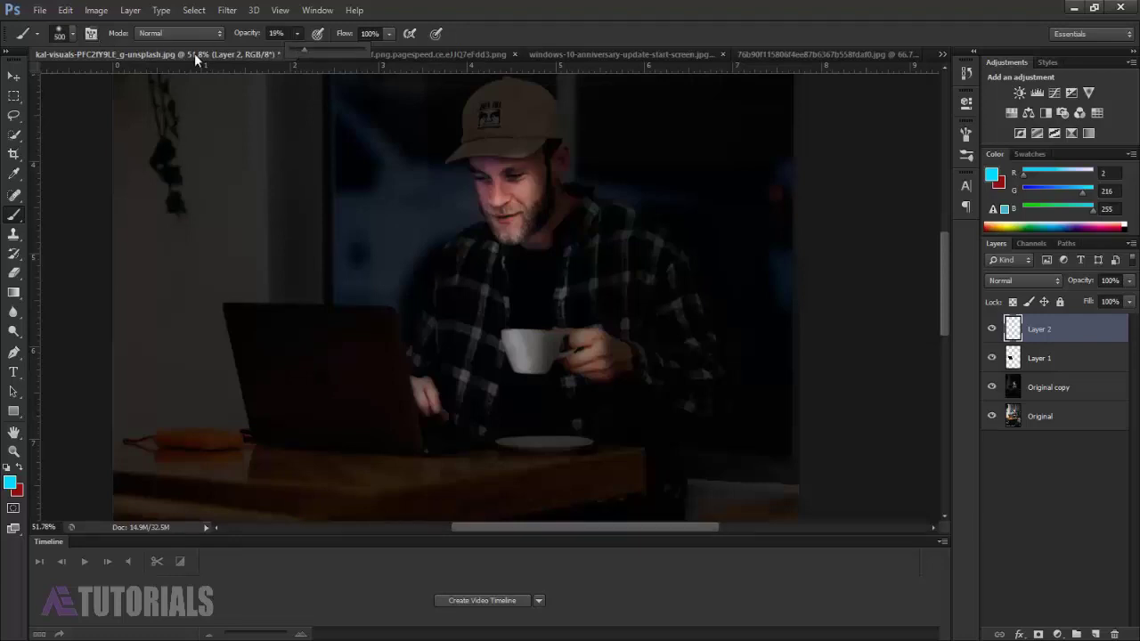
mouse_move(338, 339)
left_mouse_down()
mouse_move(369, 287)
mouse_move(335, 310)
mouse_move(430, 306)
mouse_move(473, 351)
mouse_move(557, 255)
mouse_move(415, 312)
mouse_move(465, 199)
mouse_move(484, 237)
mouse_move(596, 259)
mouse_move(484, 321)
mouse_move(692, 325)
mouse_move(618, 193)
mouse_move(475, 351)
mouse_move(509, 374)
left_mouse_up()
mouse_move(366, 267)
left_mouse_down()
mouse_move(361, 158)
mouse_move(400, 192)
left_mouse_up()
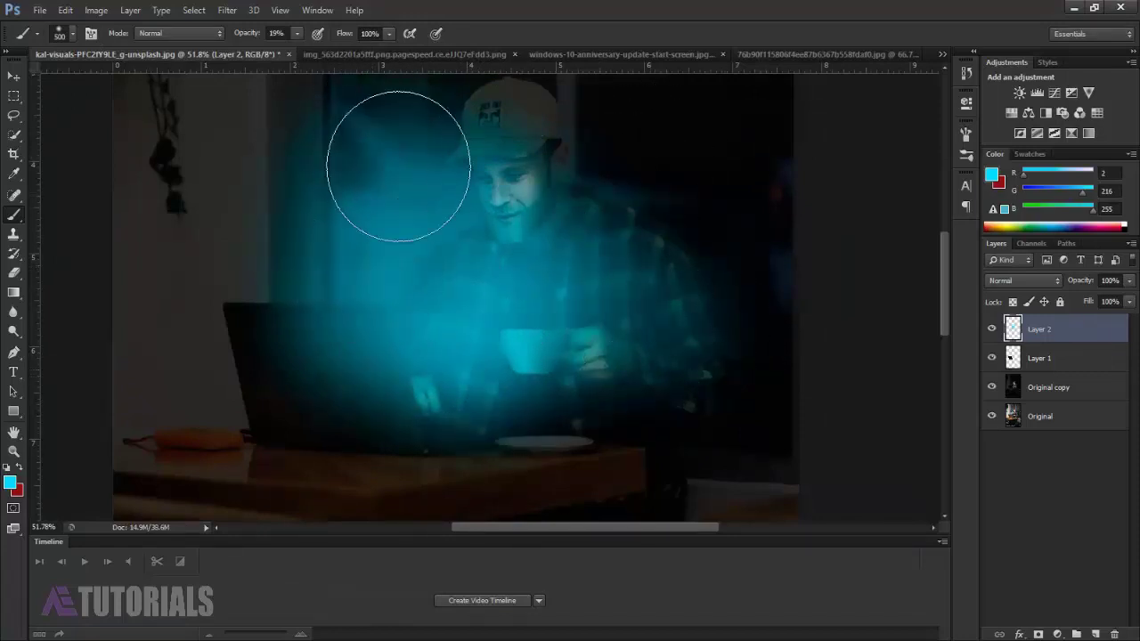
- Set Layer 2 to Soft Light and move it below Layer 1
left_click(1033, 282)
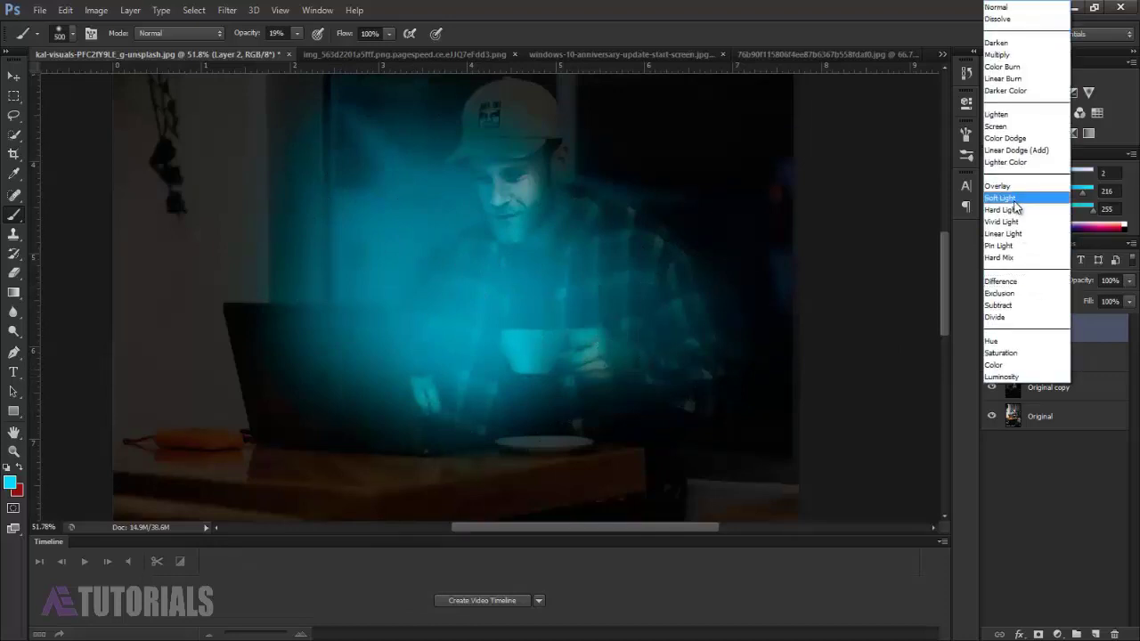
left_click(1013, 198)
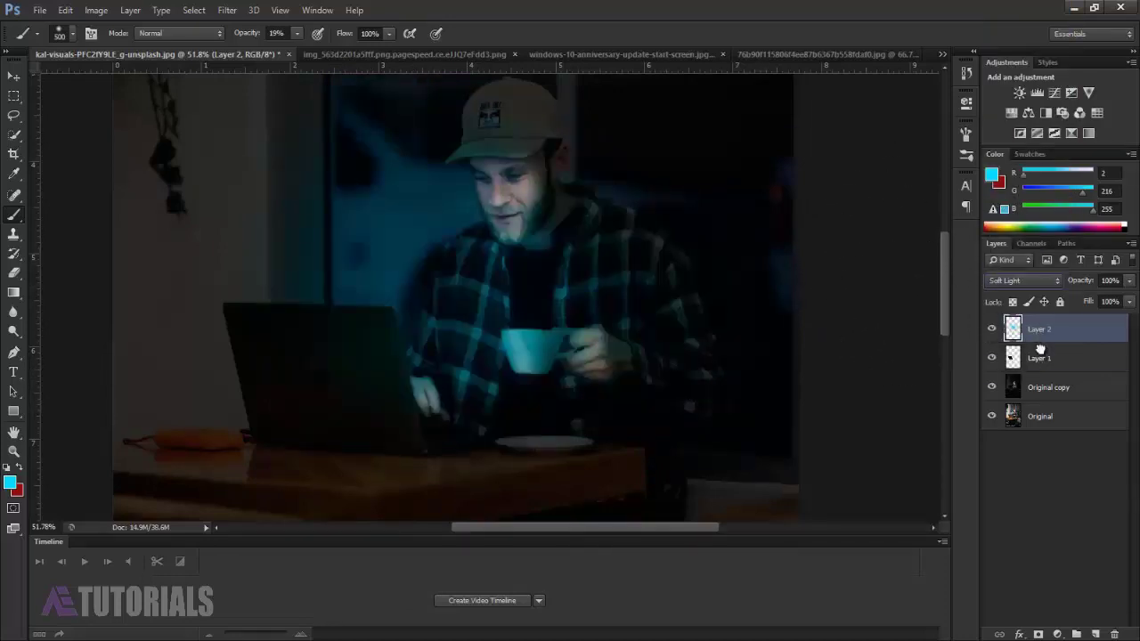
left_click_drag(1040, 349, 1042, 365)
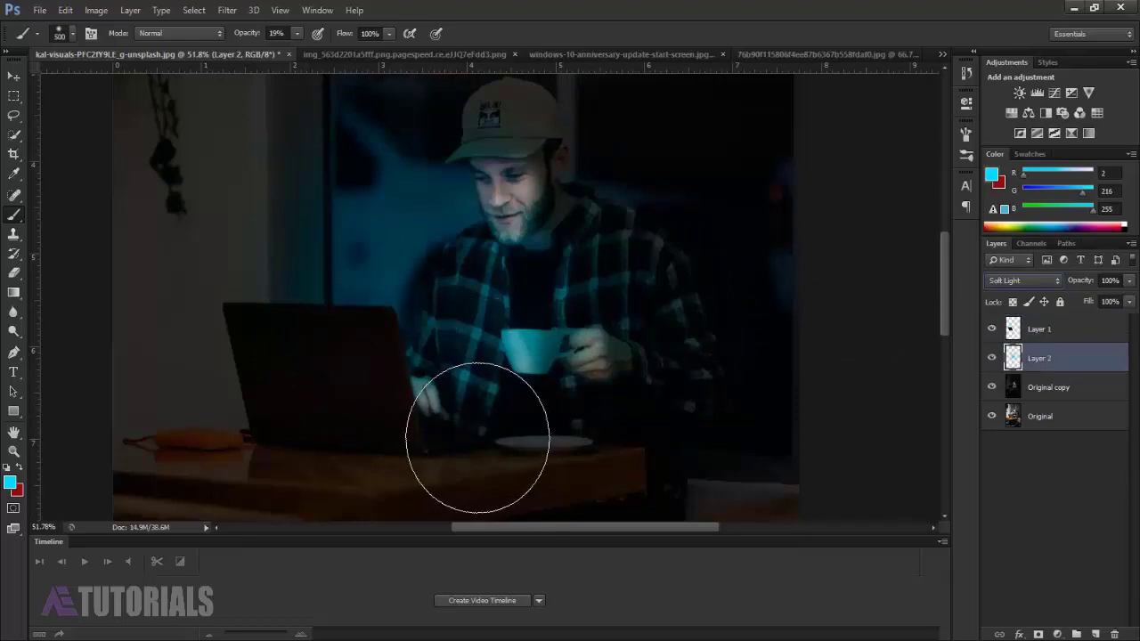
- Bring the Windows 10 anniversary start-screen image into the cafe photo and set it to Screen blending
left_click(403, 55)
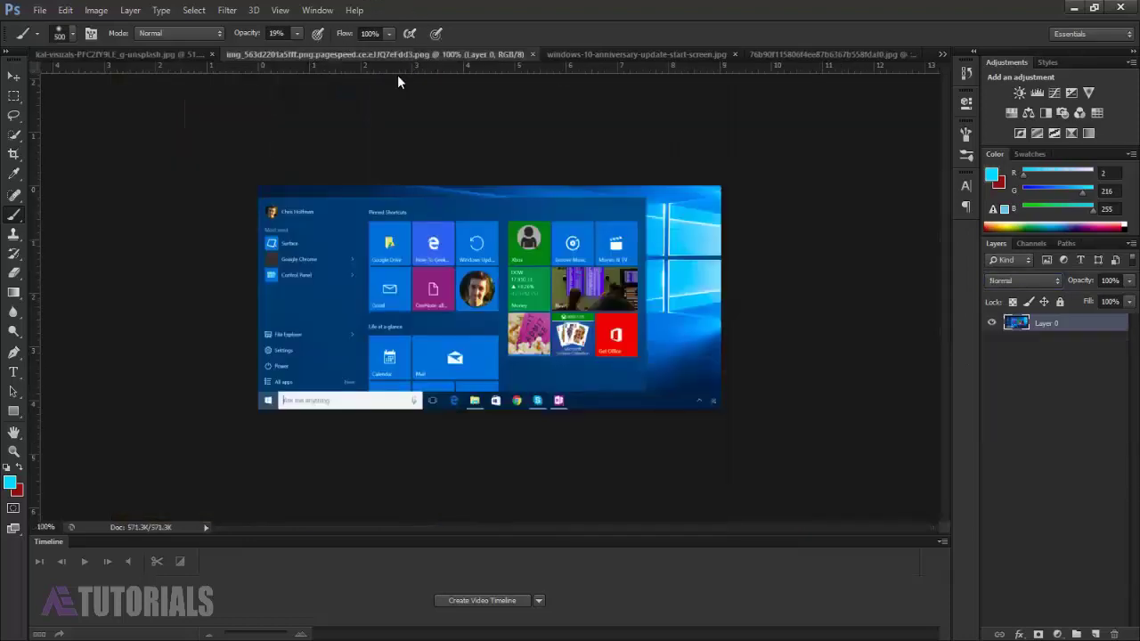
left_click(584, 53)
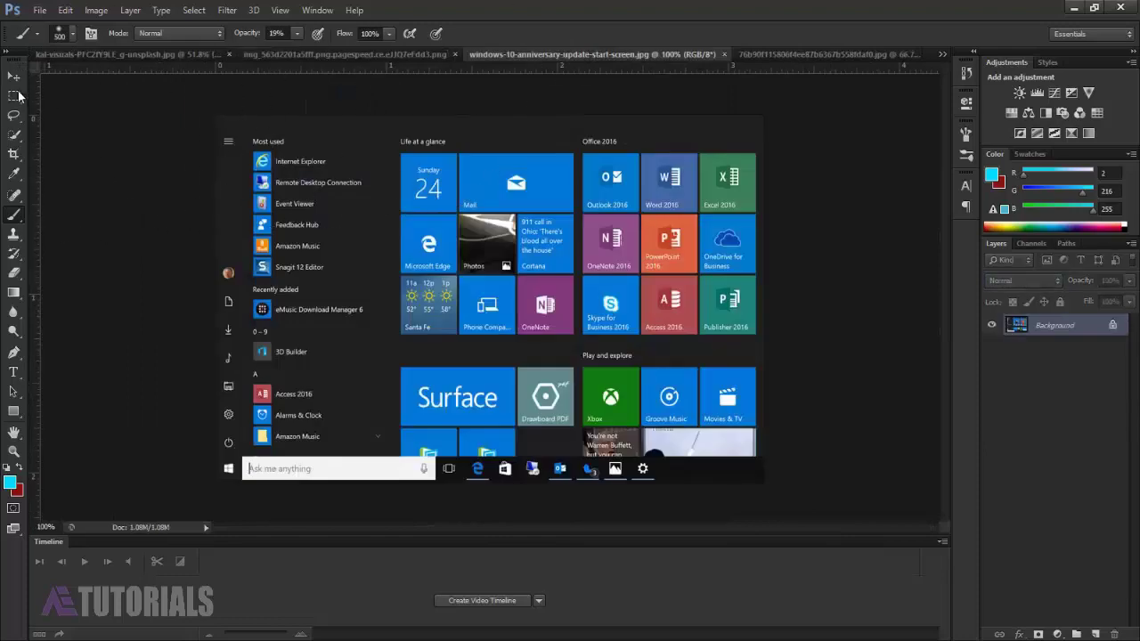
left_click(13, 75)
mouse_move(412, 216)
left_mouse_down()
mouse_move(196, 74)
mouse_move(364, 283)
left_mouse_up()
left_click(1003, 281)
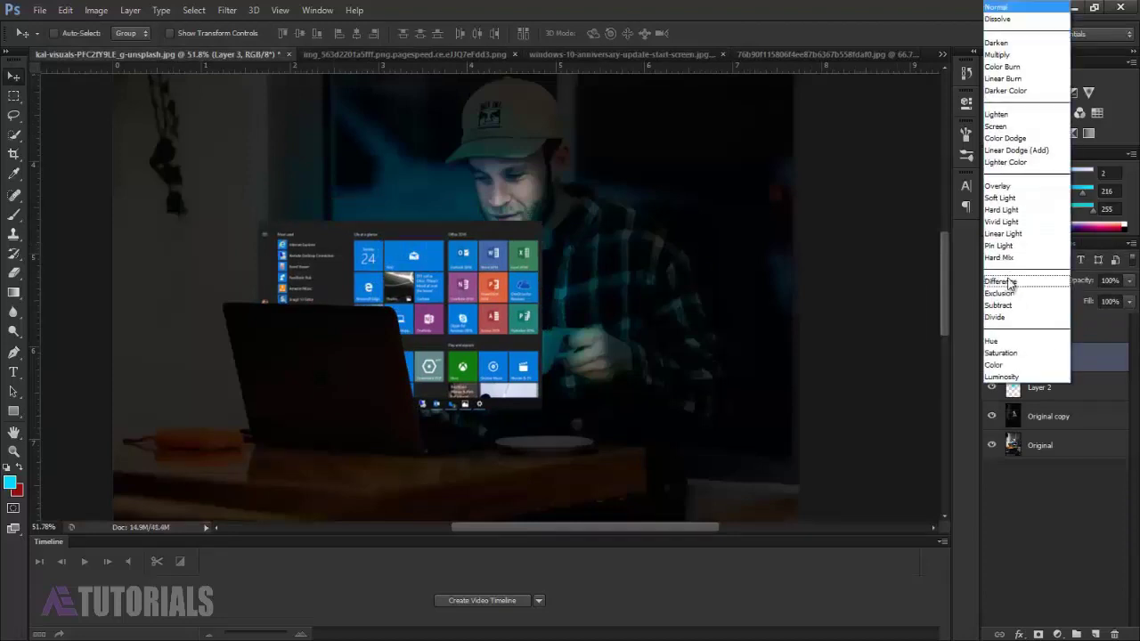
left_click(1019, 134)
- Distort the start-screen's four corners to fit the laptop display's perspective and commit
key("ctrl+t")
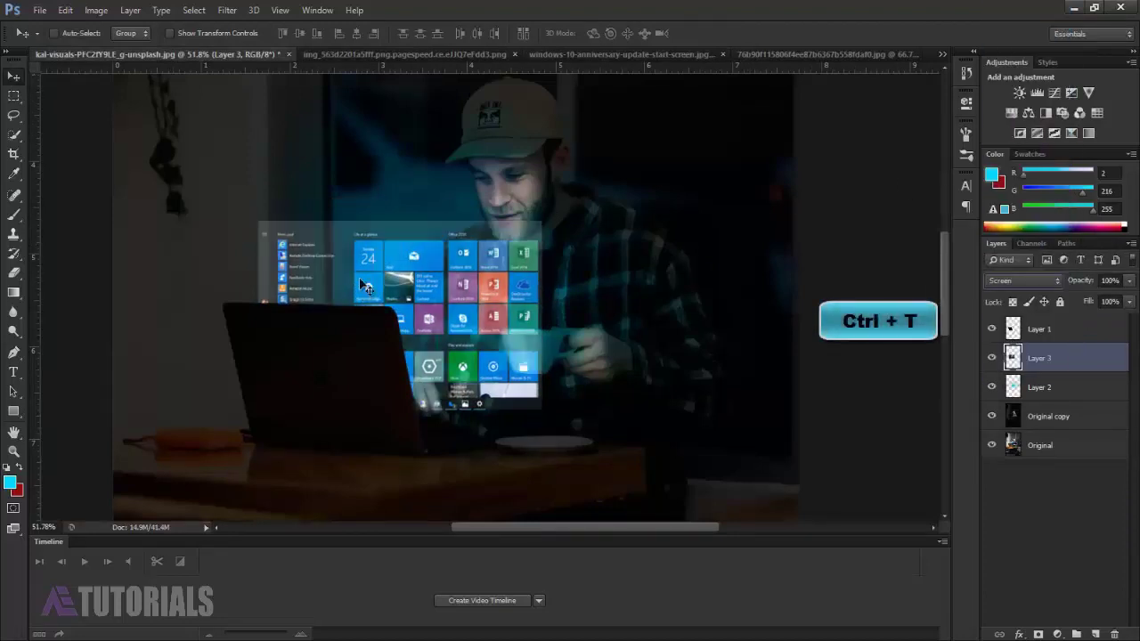
right_click(380, 272)
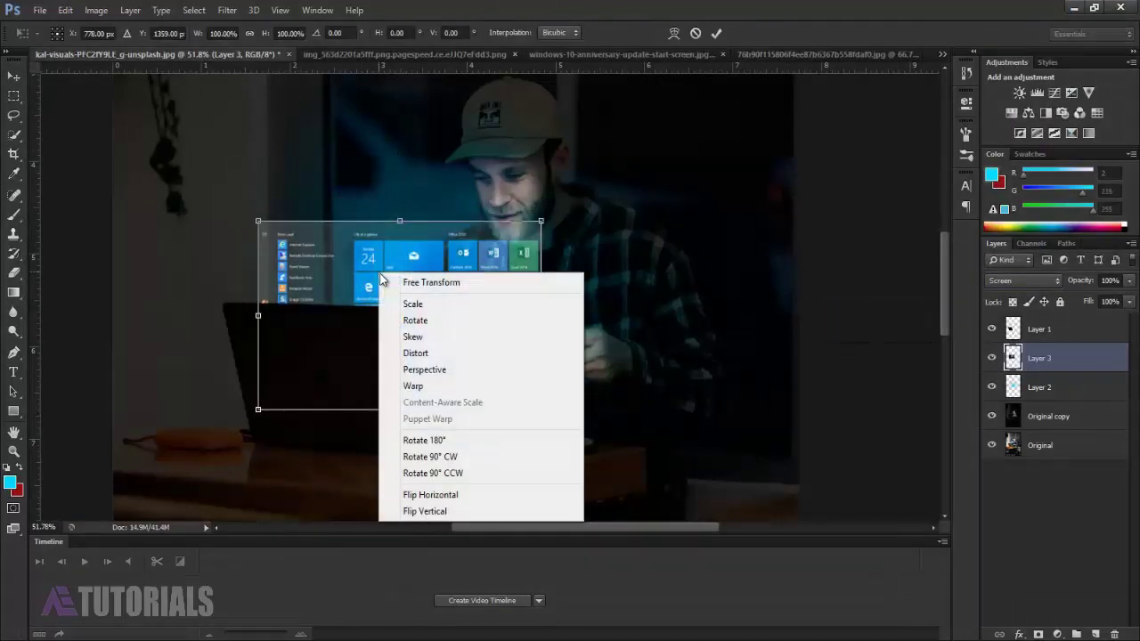
left_click(417, 354)
left_click_drag(257, 223, 250, 282)
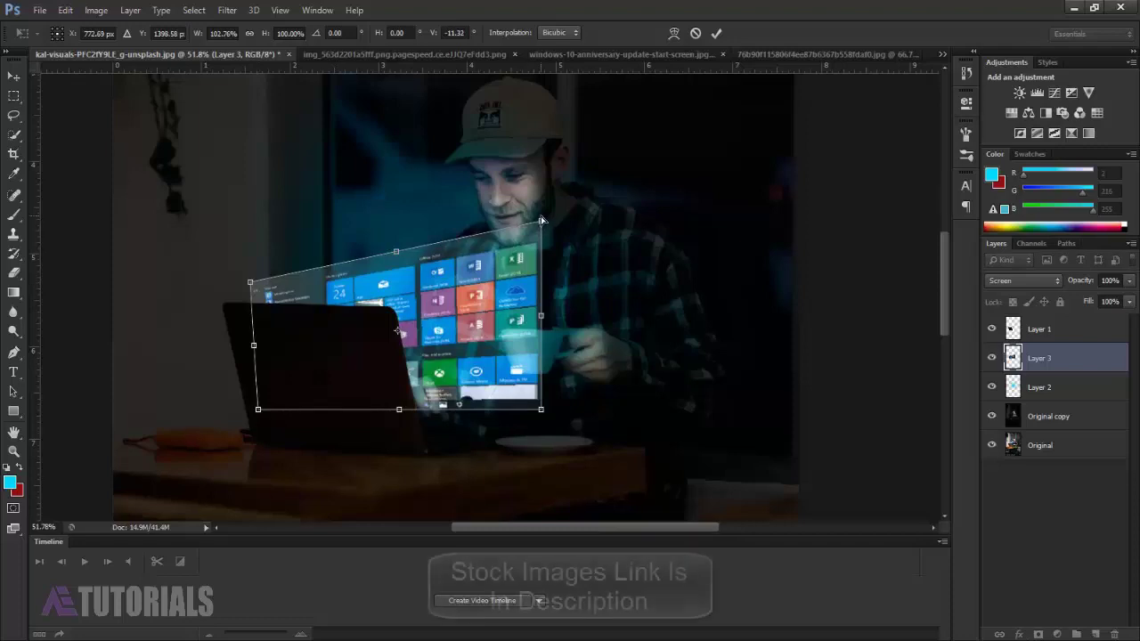
left_click_drag(540, 221, 430, 287)
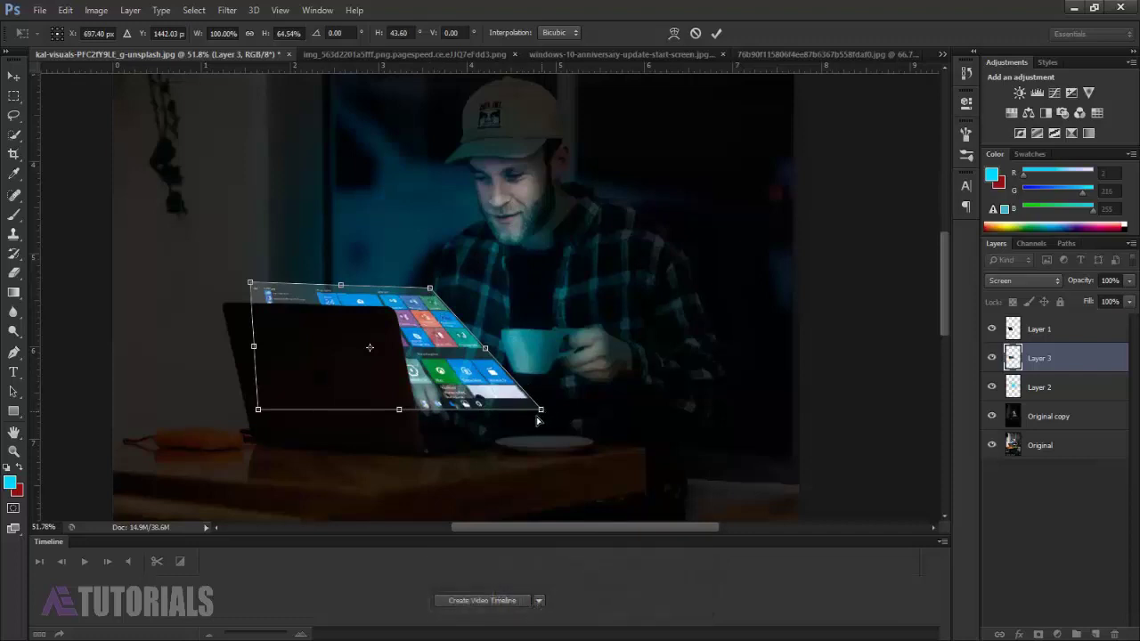
left_click_drag(538, 418, 454, 435)
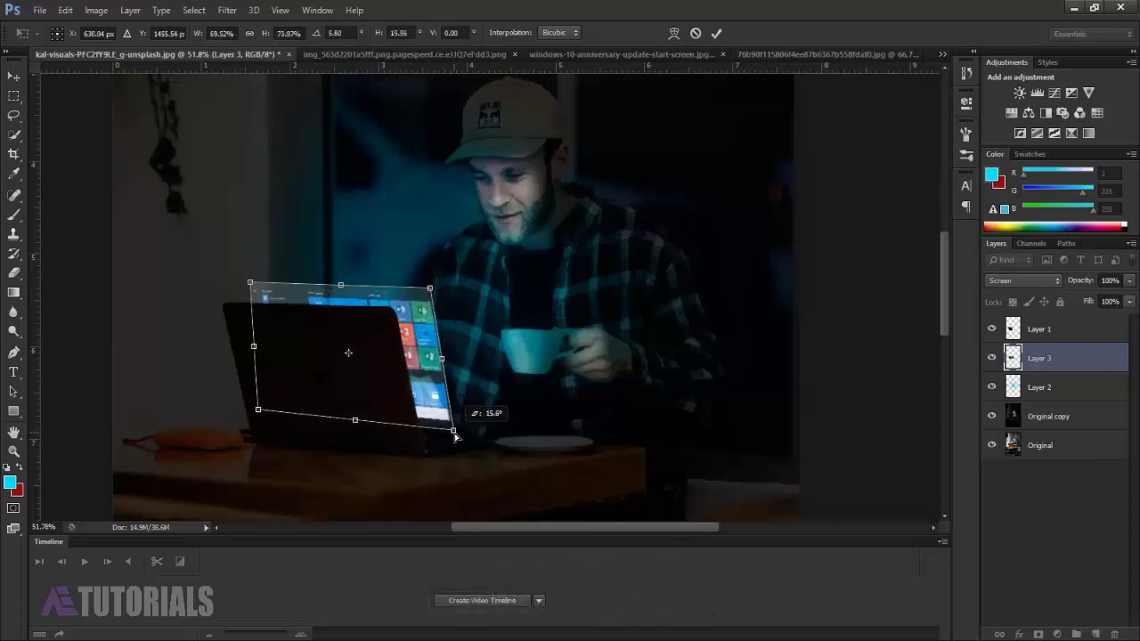
mouse_move(259, 414)
left_mouse_down()
mouse_move(282, 414)
mouse_move(279, 425)
left_mouse_up()
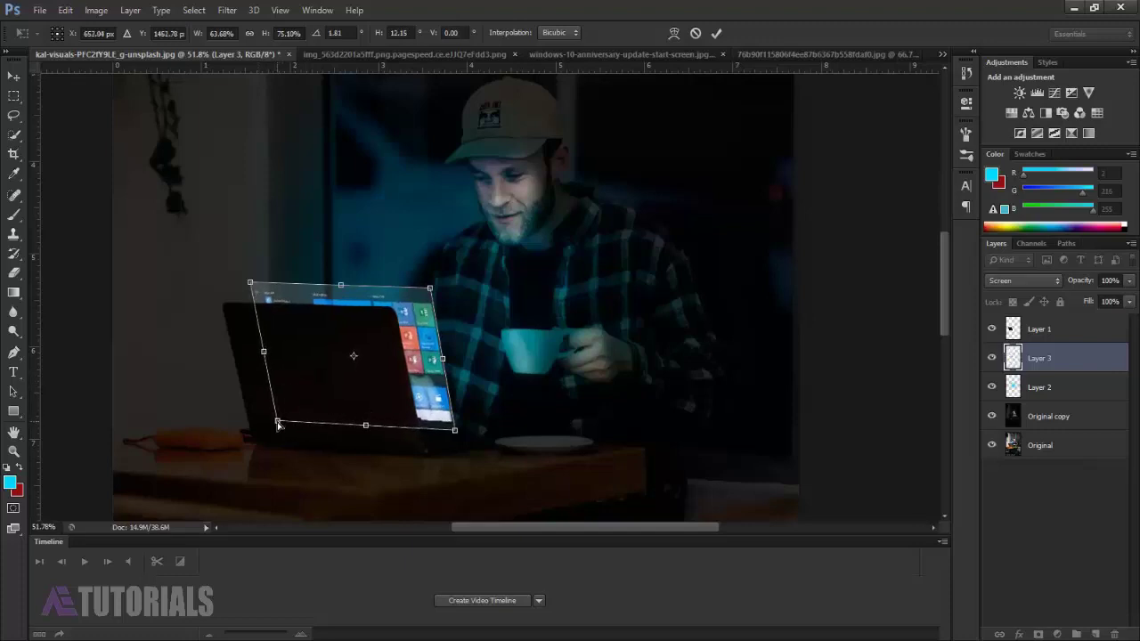
left_click_drag(250, 284, 248, 284)
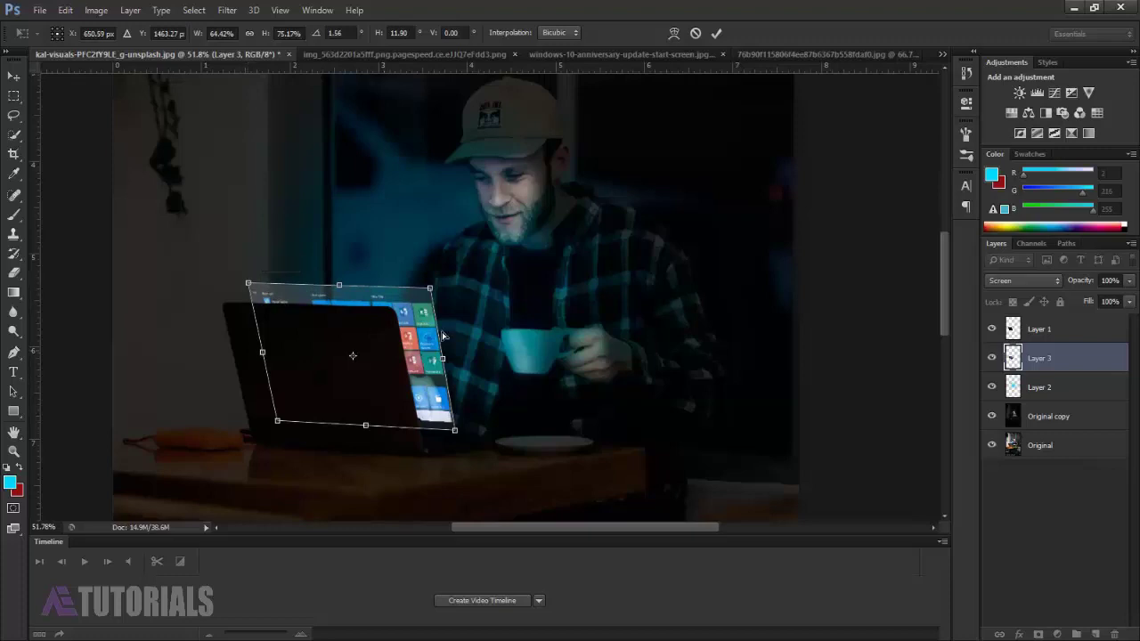
left_click_drag(426, 384, 422, 379)
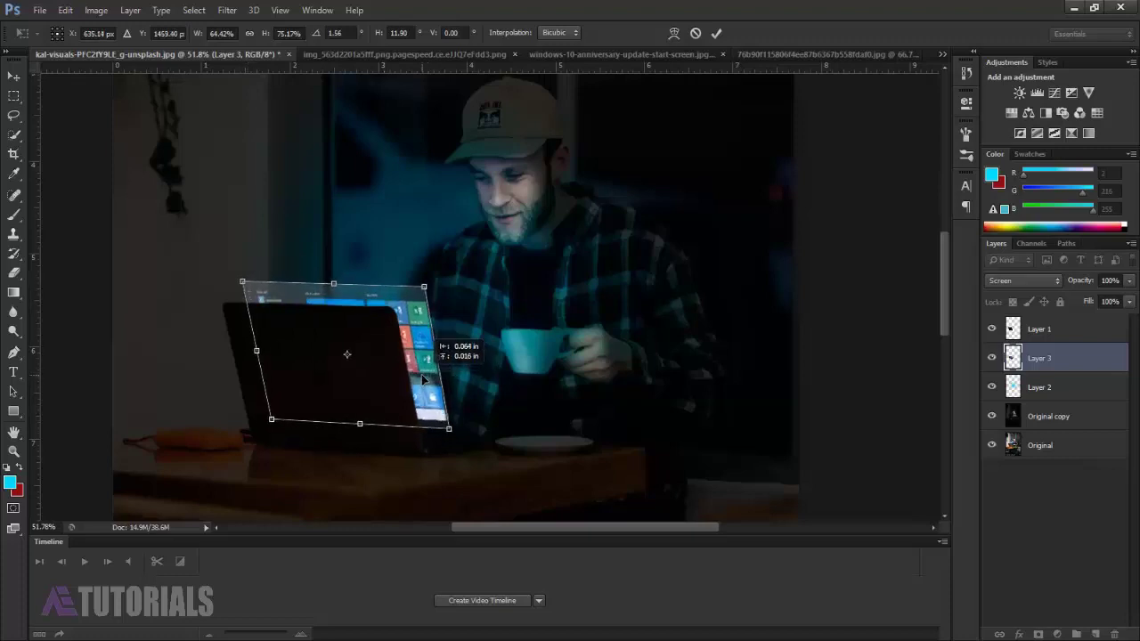
left_click(721, 33)
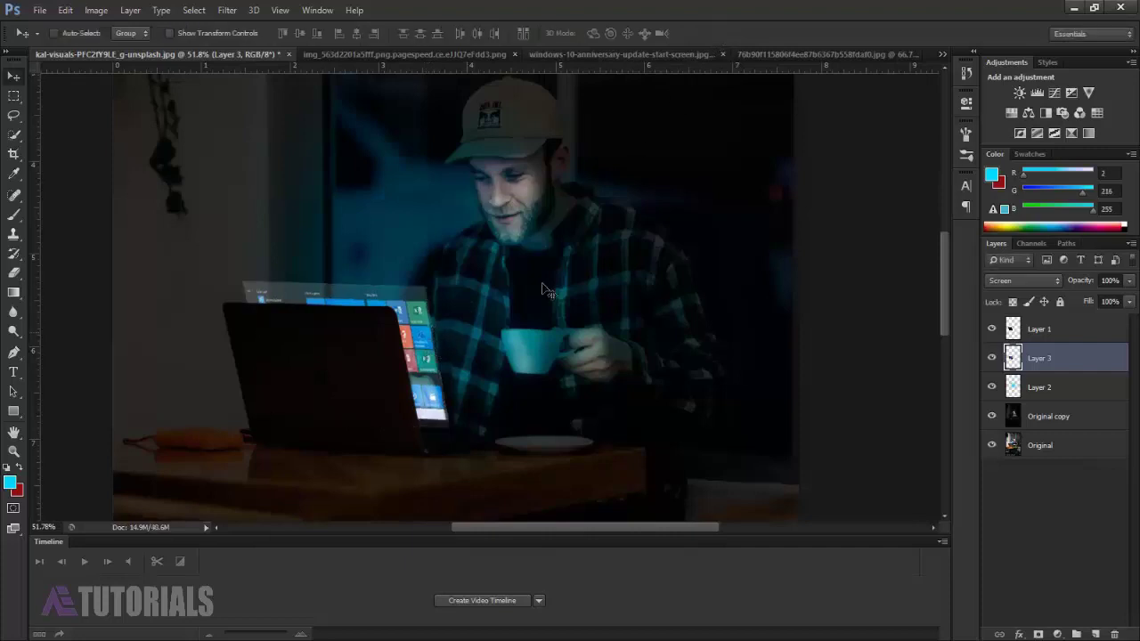
- Bring another start-screen copy into the cafe photo, set it to Screen, and place it above the laptop
left_click(478, 52)
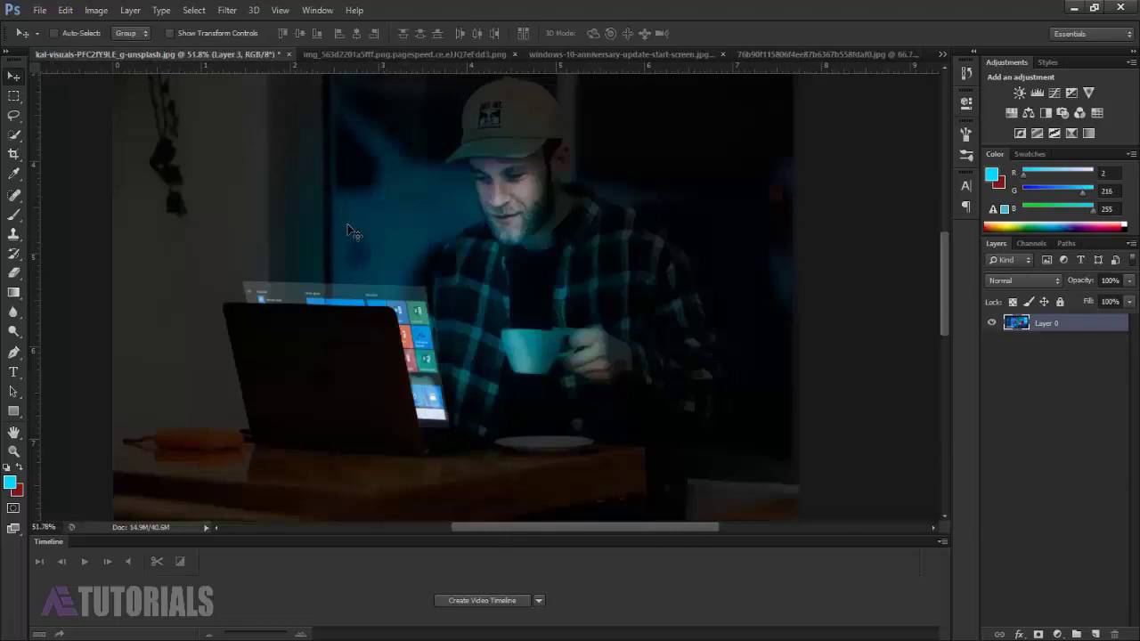
left_click_drag(173, 55, 832, 335)
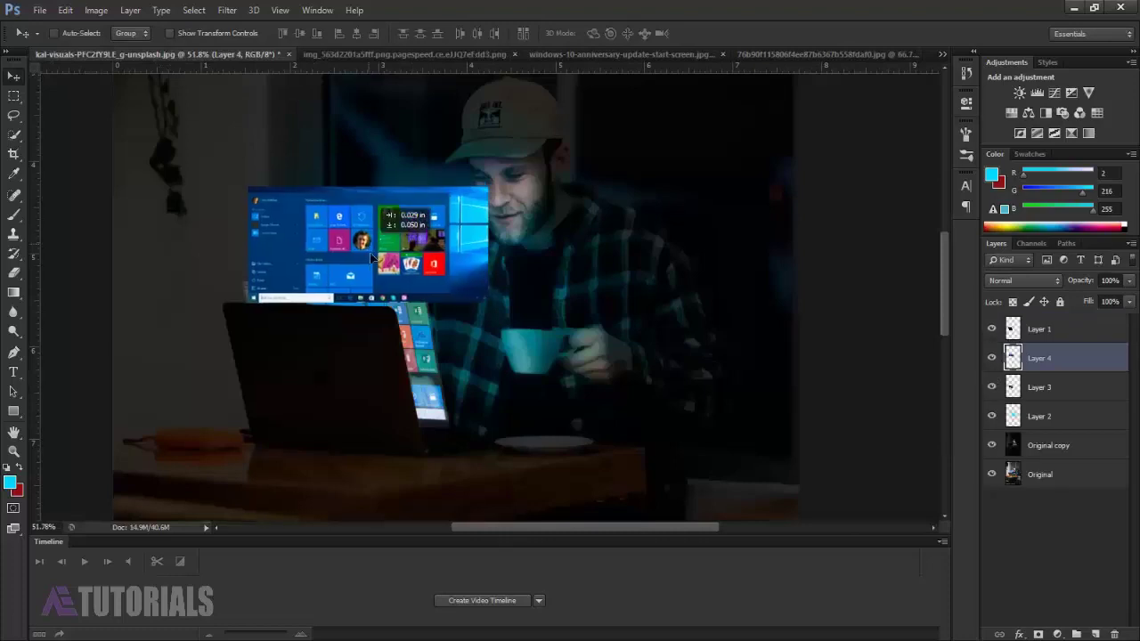
left_click(1024, 280)
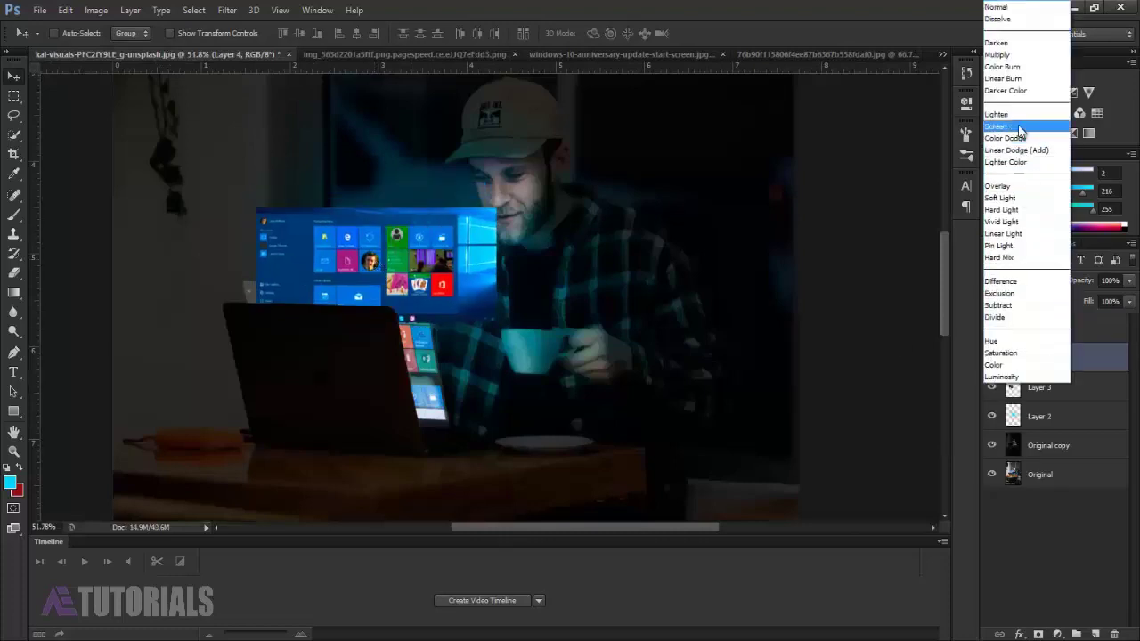
left_click(1006, 121)
left_click_drag(376, 279, 385, 262)
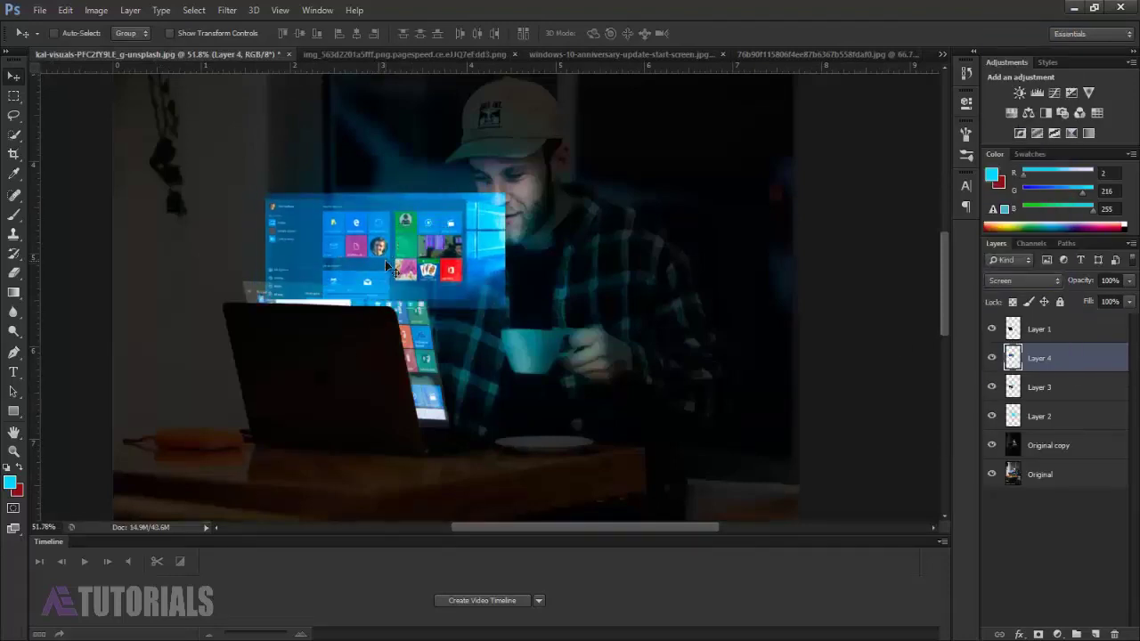
- Distort the second start screen into a narrowed, tilted panel floating above the laptop
key("ctrl+t")
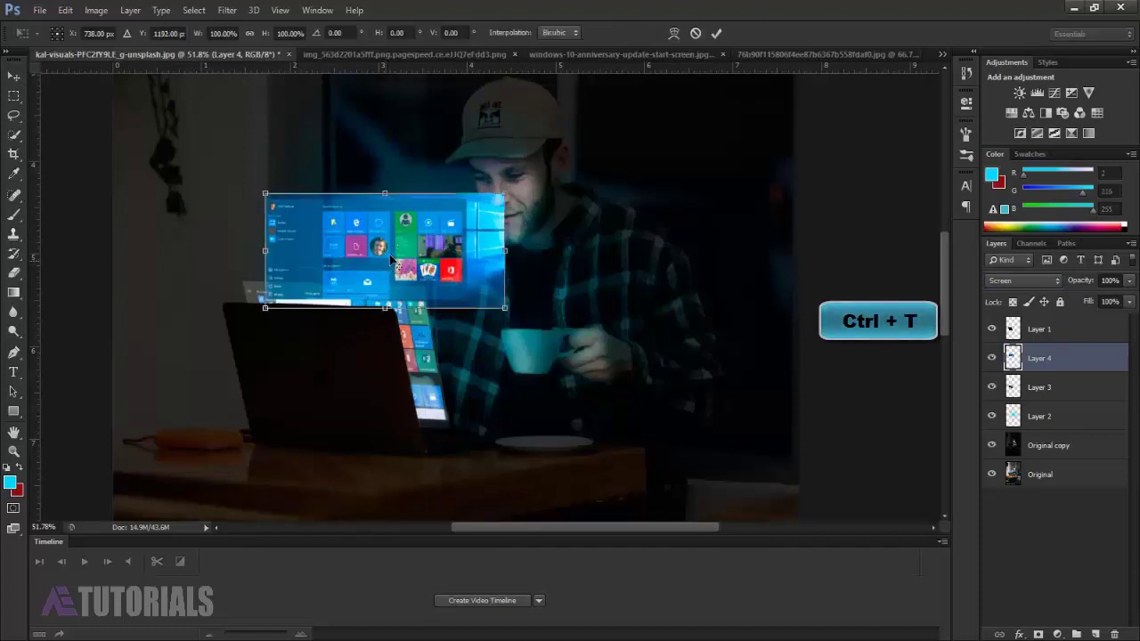
right_click(391, 243)
left_click(433, 340)
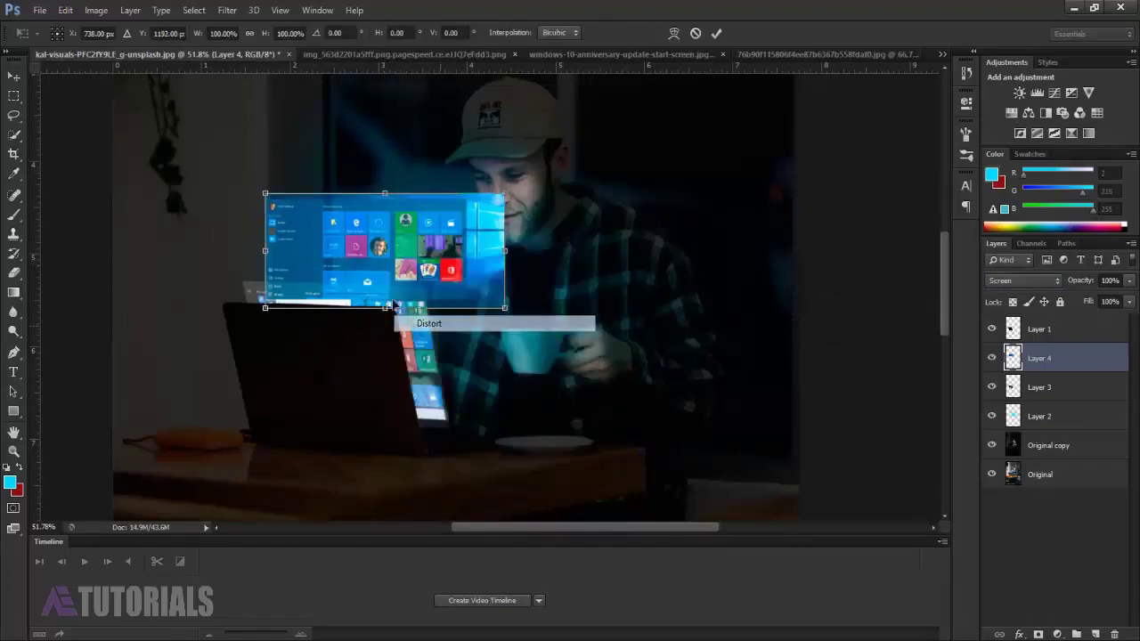
left_click_drag(264, 194, 274, 240)
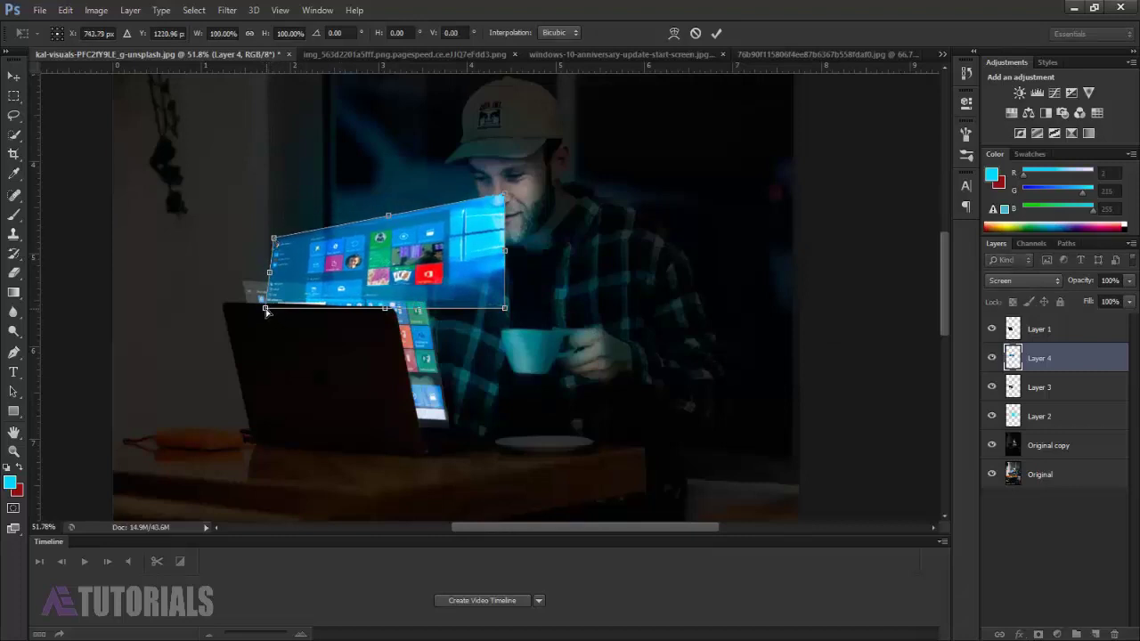
left_click_drag(266, 310, 277, 280)
left_click_drag(504, 307, 428, 292)
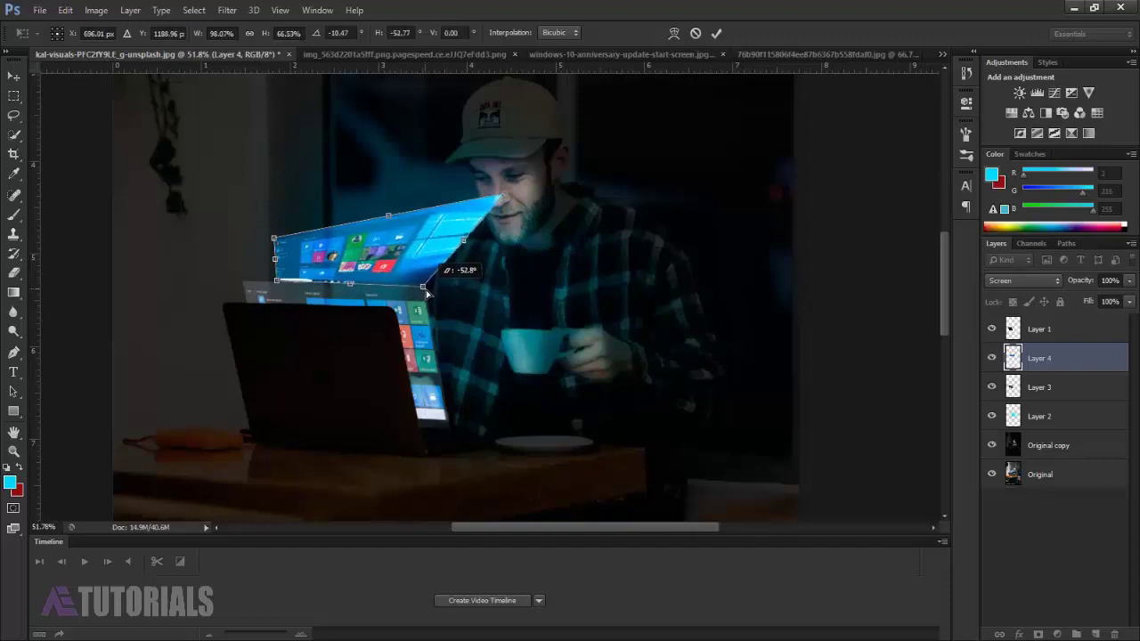
left_click_drag(504, 196, 418, 230)
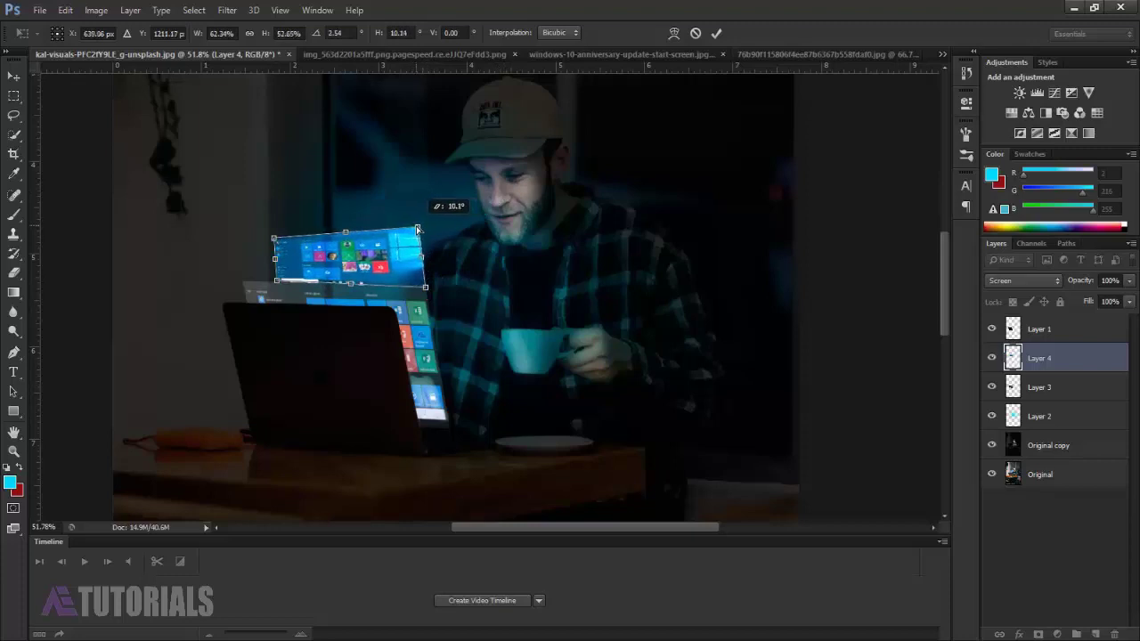
left_click_drag(273, 240, 271, 240)
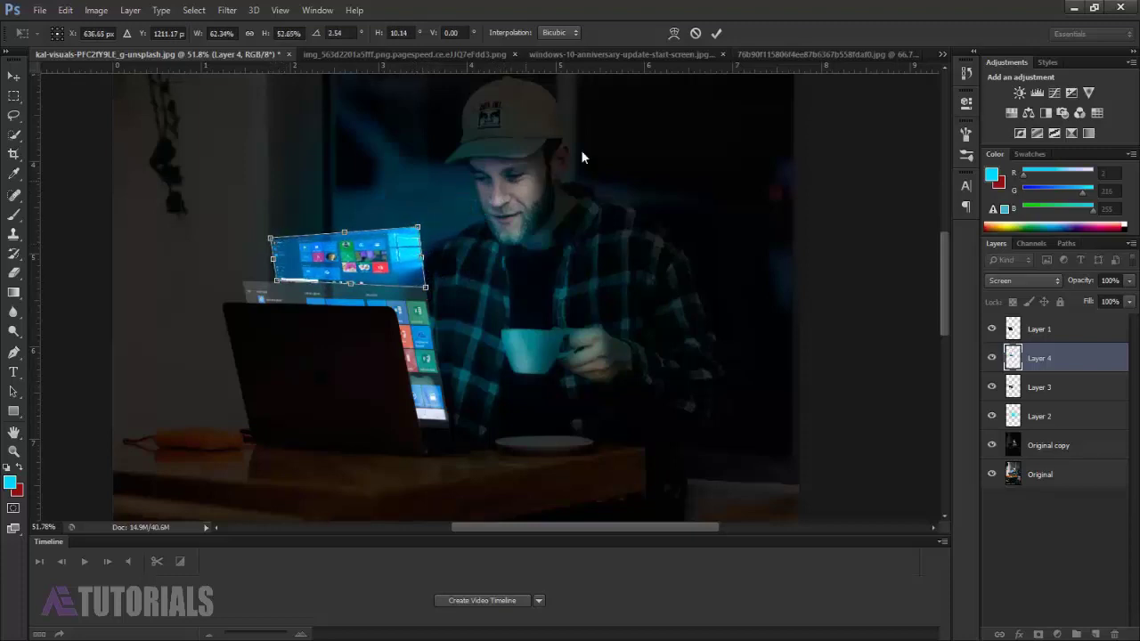
left_click(718, 34)
- Zoom in on the floating screen and move it slightly up and left
left_click(13, 451)
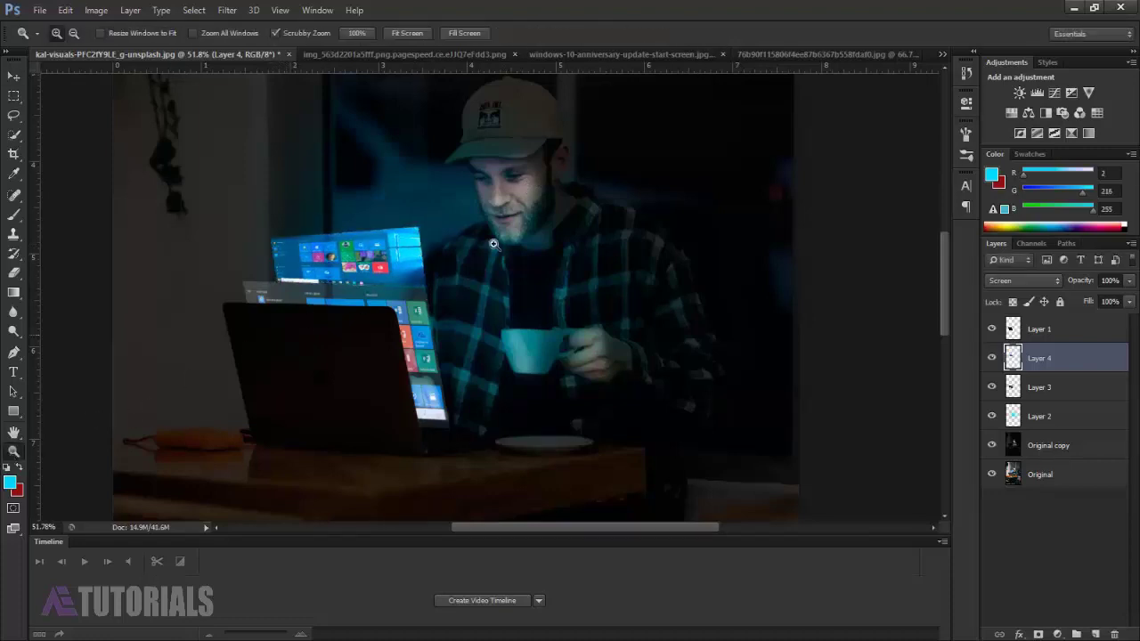
left_click_drag(328, 266, 410, 267)
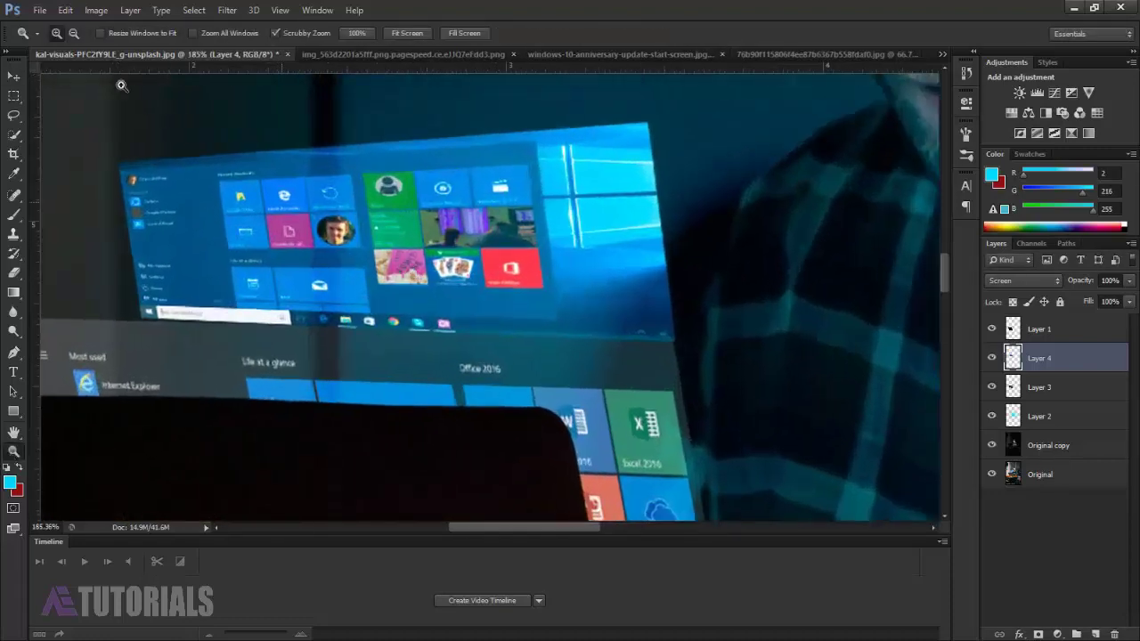
left_click(15, 77)
left_click(14, 76)
left_click_drag(548, 280, 544, 266)
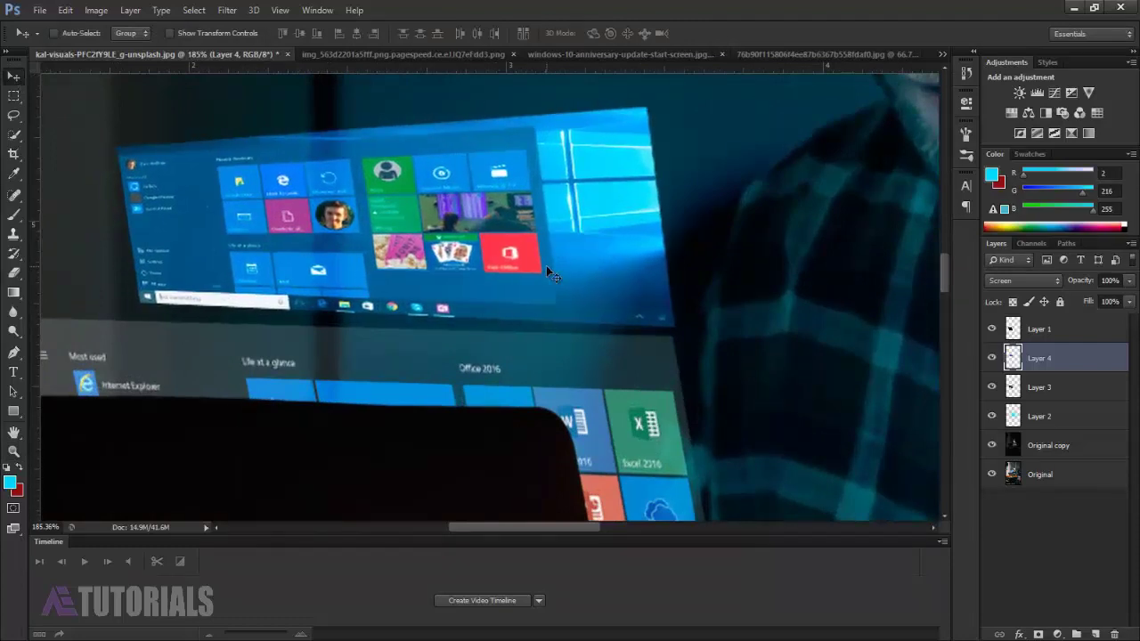
left_click_drag(546, 265, 539, 267)
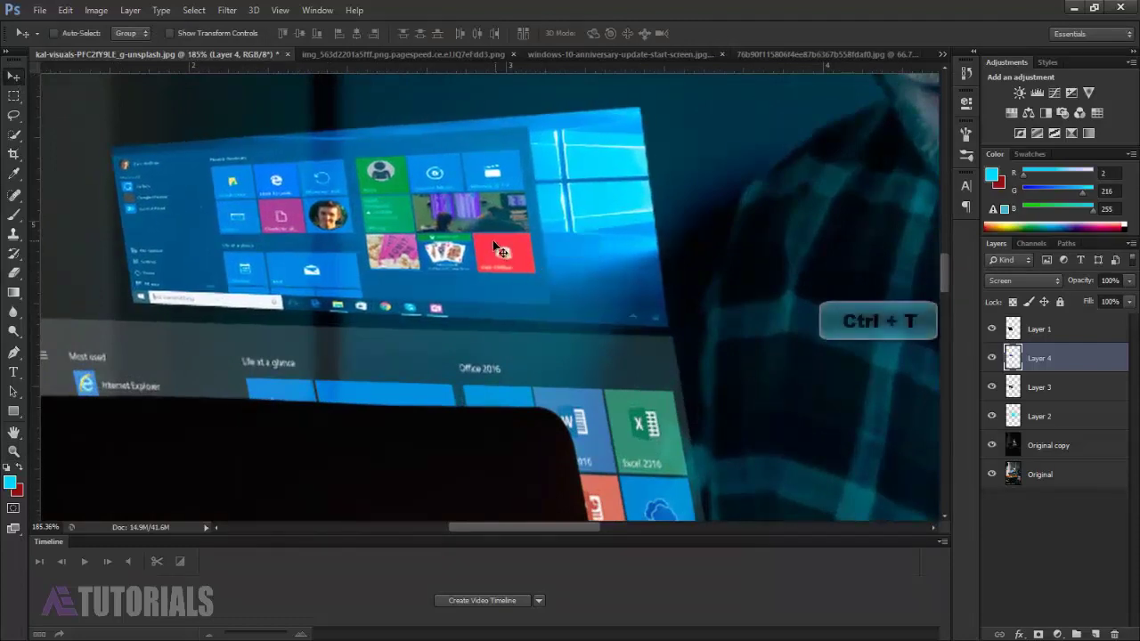
- Distort the floating screen's bottom corners slightly right and down, then commit
key("ctrl+t")
right_click(490, 241)
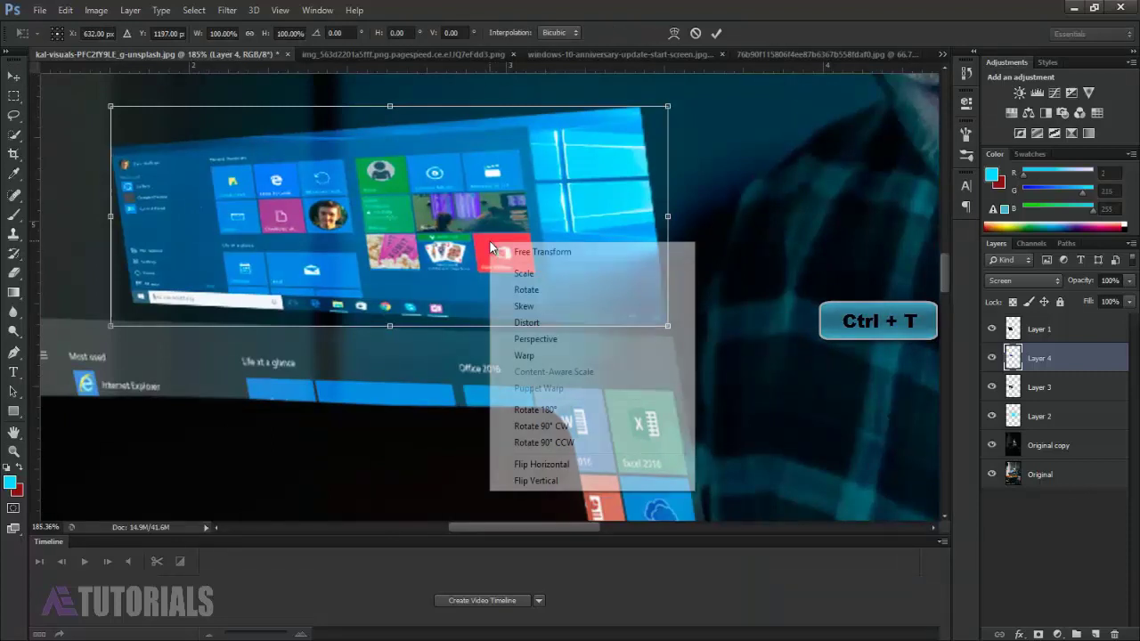
left_click(539, 323)
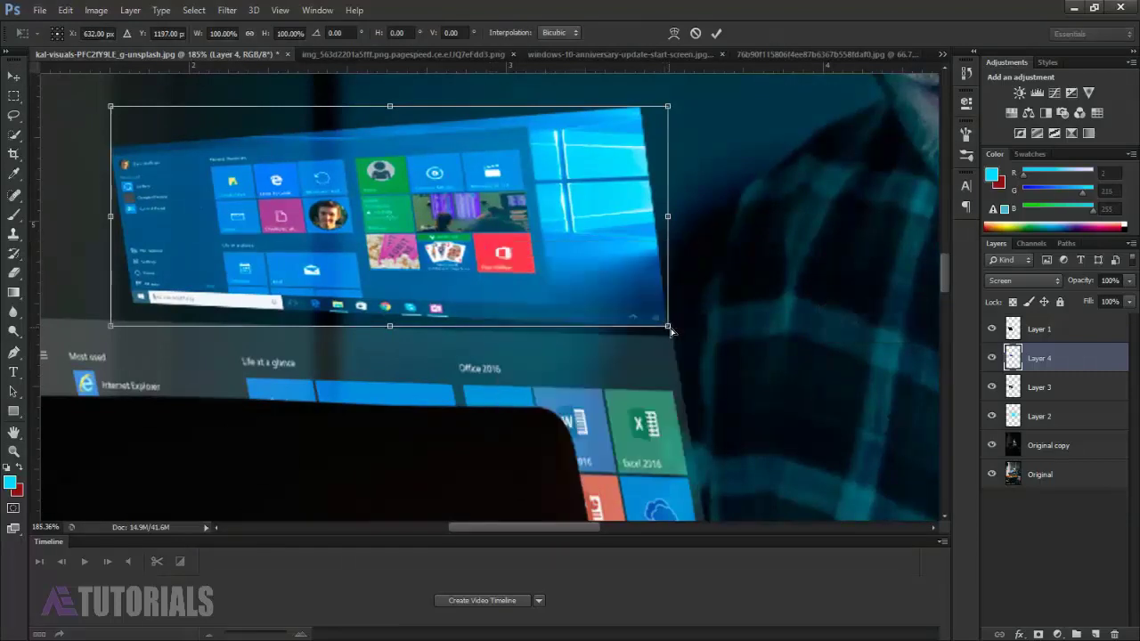
left_click_drag(670, 329, 670, 325)
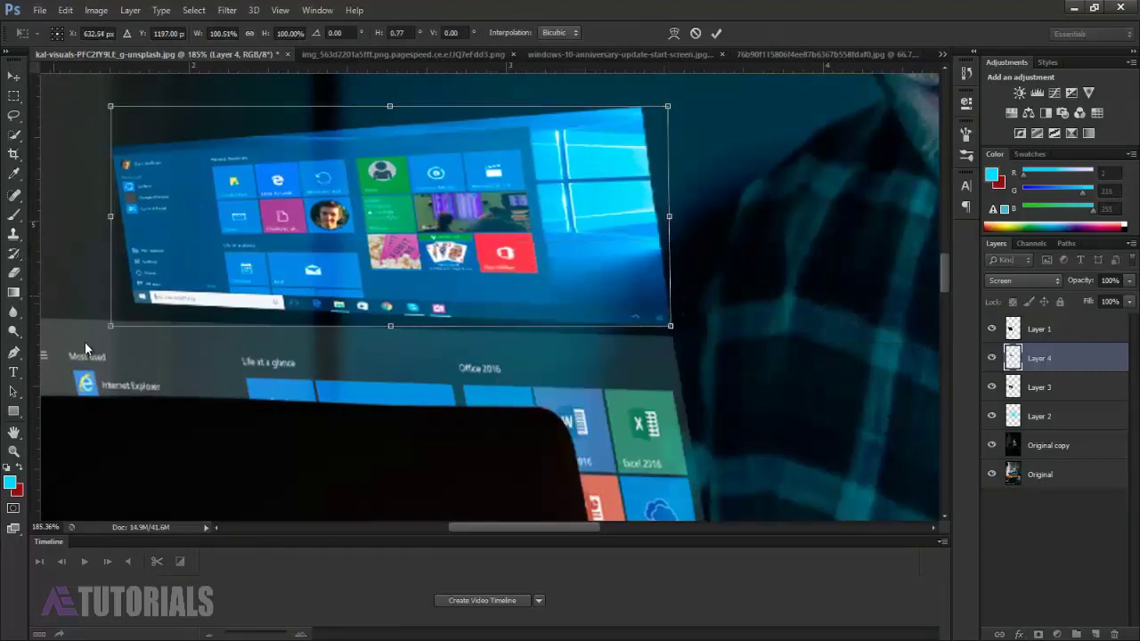
left_click_drag(111, 330, 110, 342)
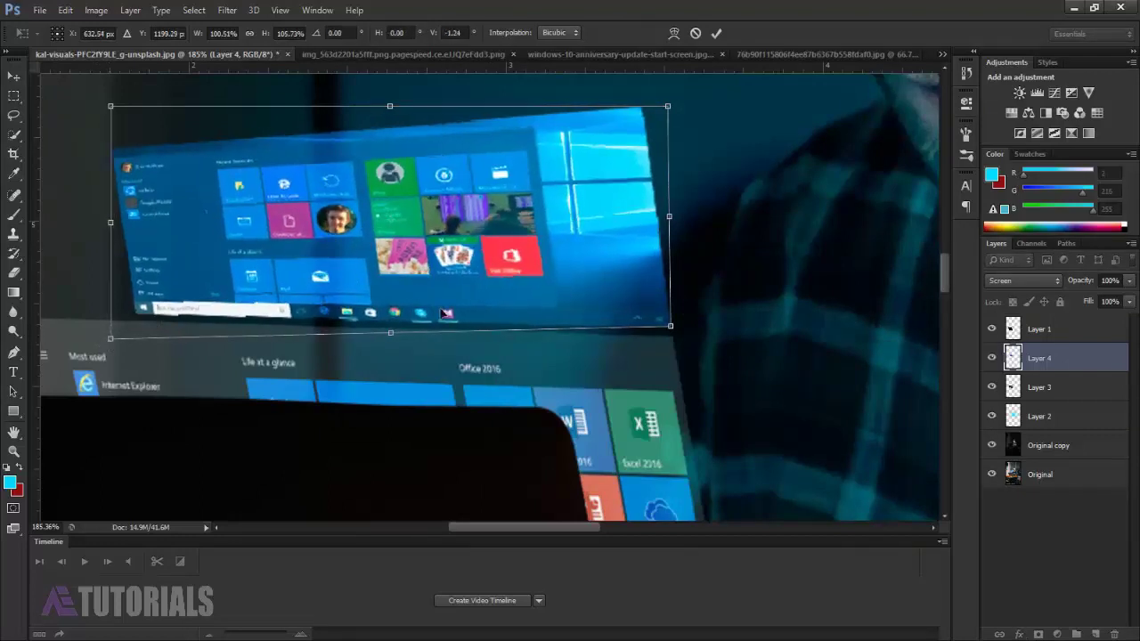
left_click(713, 33)
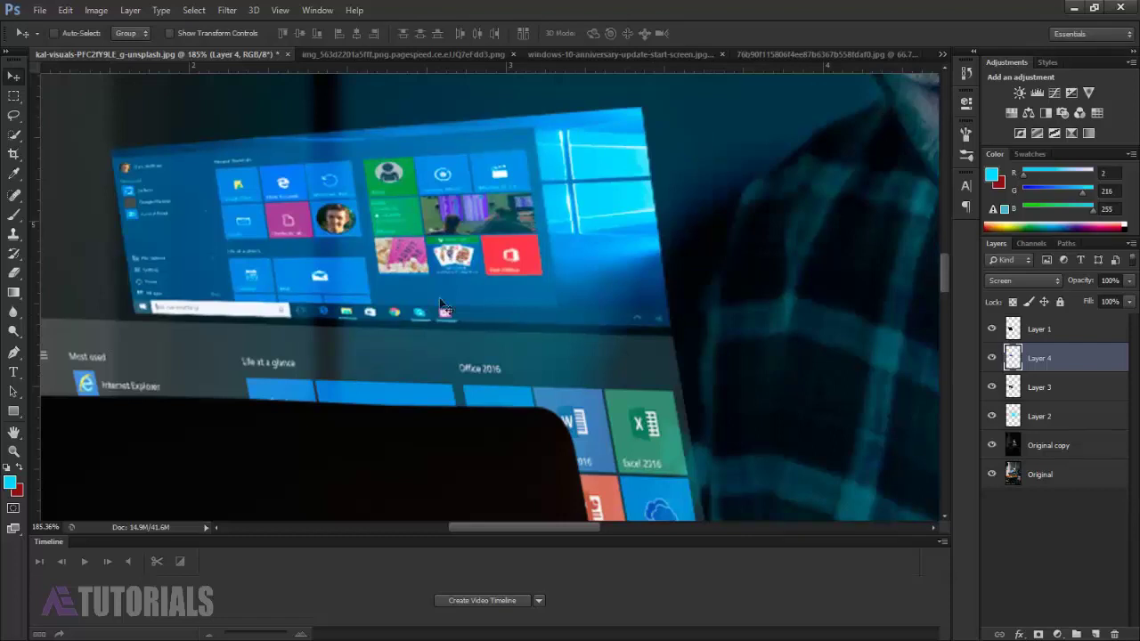
- Zoom out to the whole photo and drag the blue light-rays image into the cafe photo
left_click(13, 452)
left_click_drag(694, 303, 614, 303)
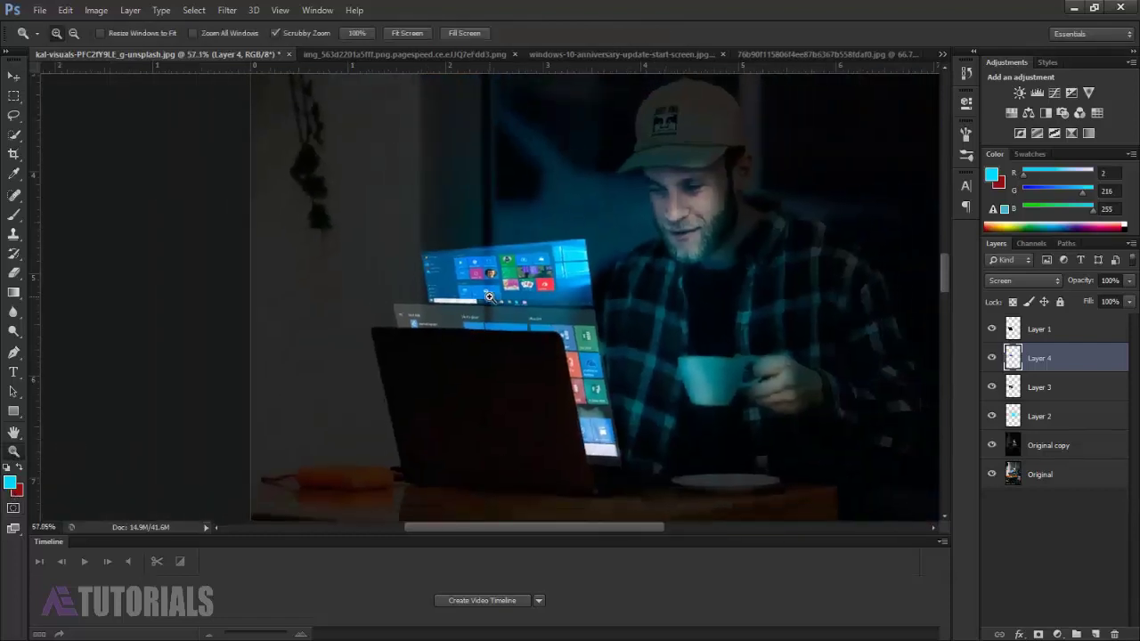
left_click_drag(704, 302, 735, 301)
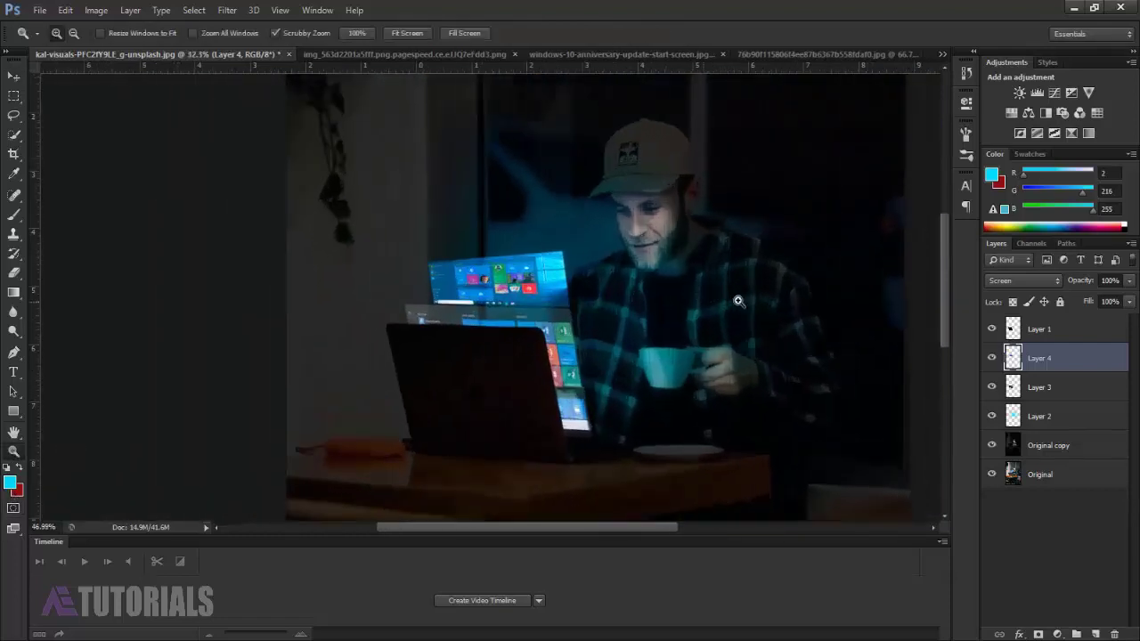
scroll(946, 303, "up", 1)
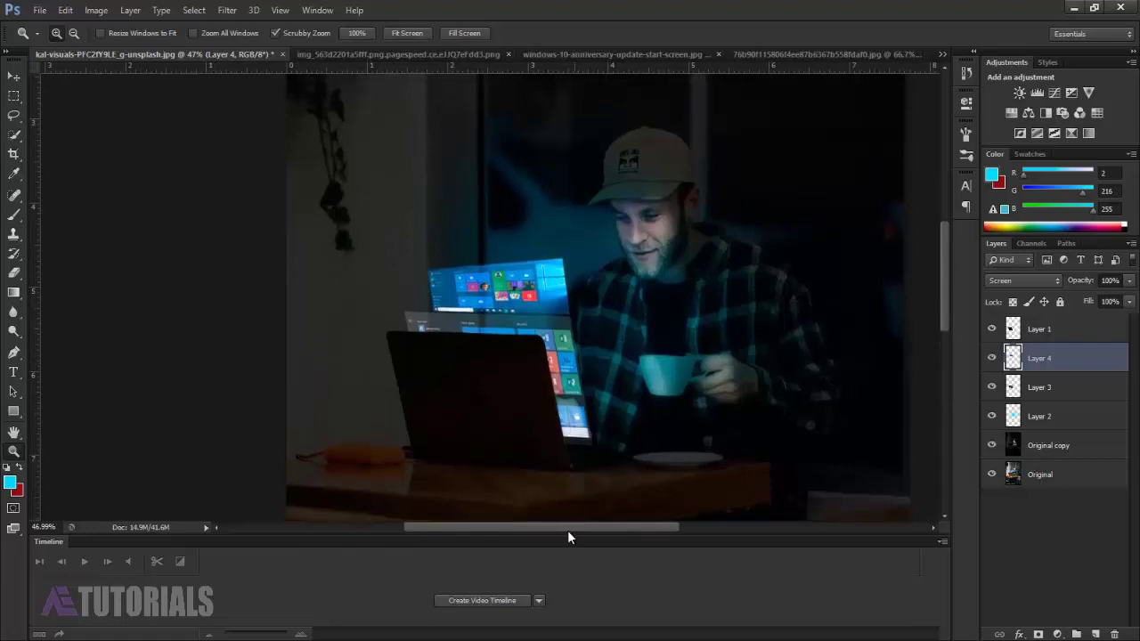
left_click_drag(567, 527, 595, 526)
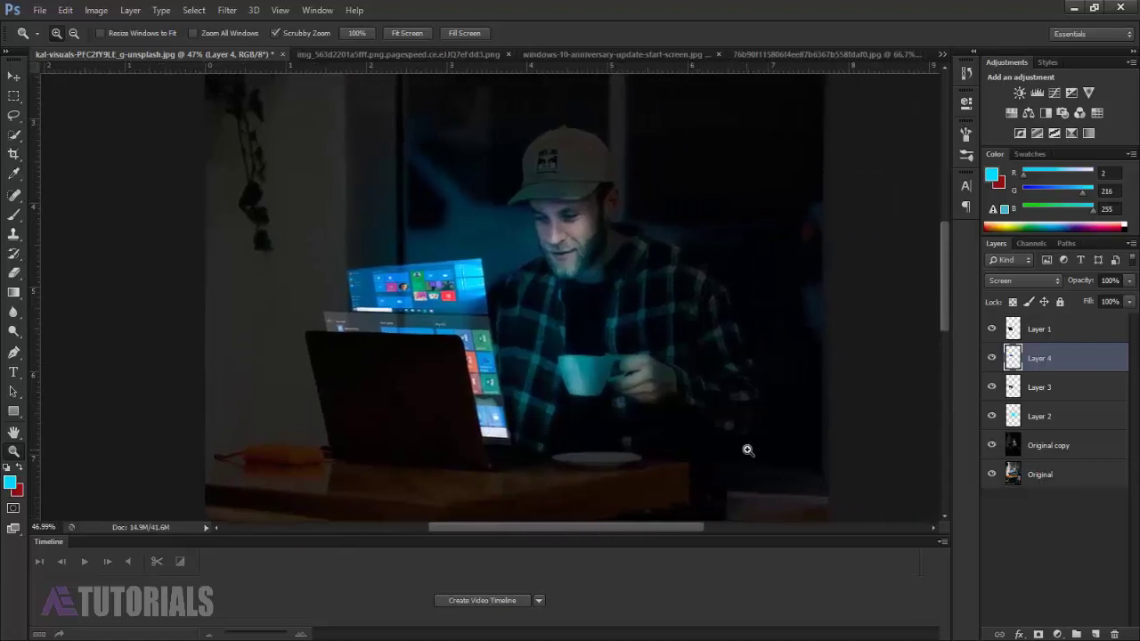
left_click(12, 77)
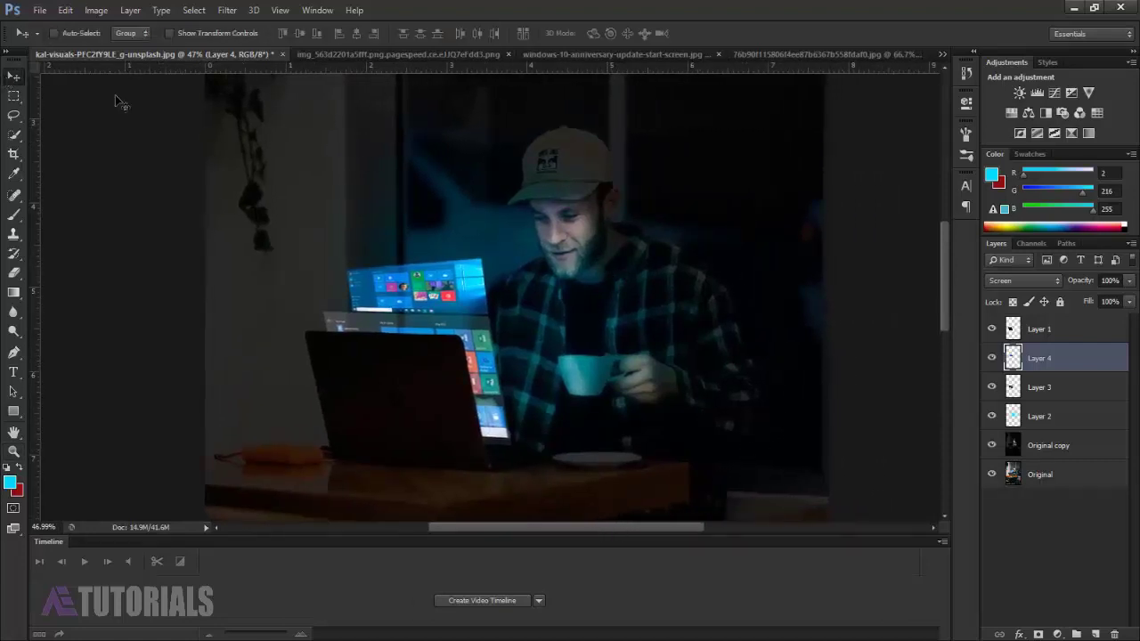
left_click(733, 53)
mouse_move(506, 201)
left_mouse_down()
mouse_move(383, 258)
mouse_move(382, 280)
mouse_move(494, 287)
left_mouse_up()
- Rotate and nudge the blue light layer into place, and set it to Screen blend mode
key("ctrl+t")
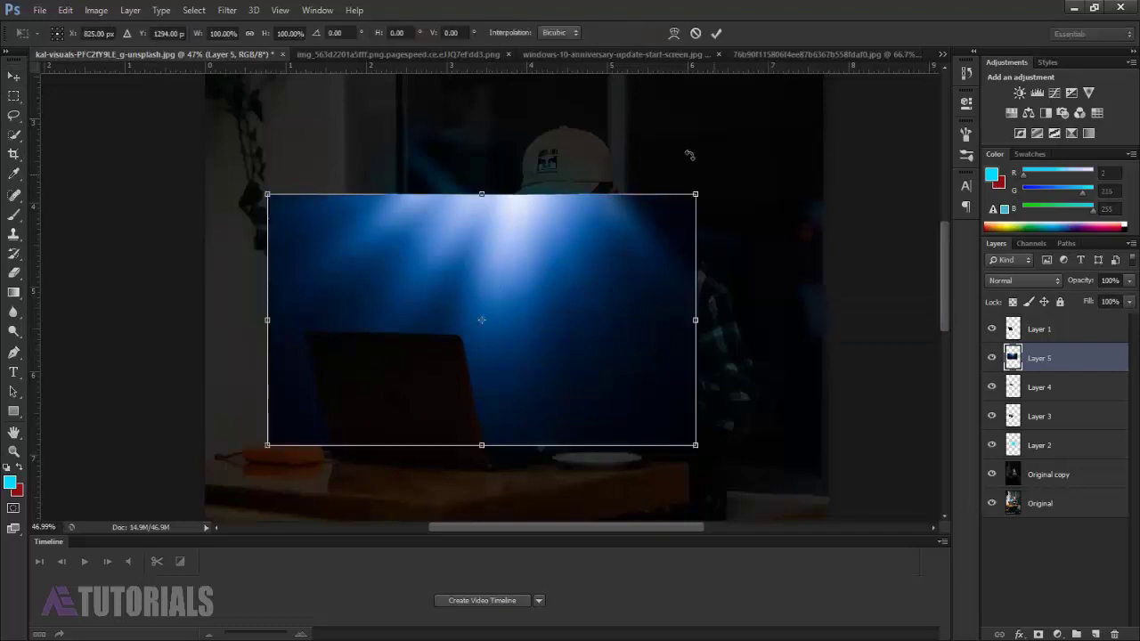
mouse_move(686, 157)
left_mouse_down()
mouse_move(261, 260)
mouse_move(229, 307)
mouse_move(233, 327)
left_mouse_up()
left_click_drag(501, 352, 507, 354)
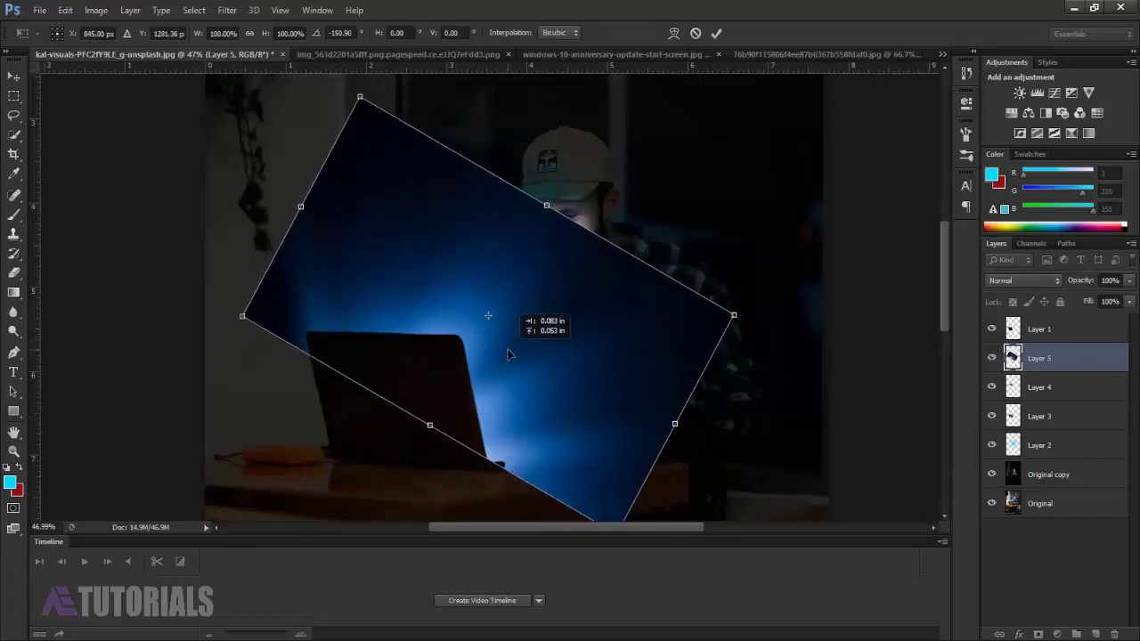
left_click(1055, 283)
left_click(1014, 136)
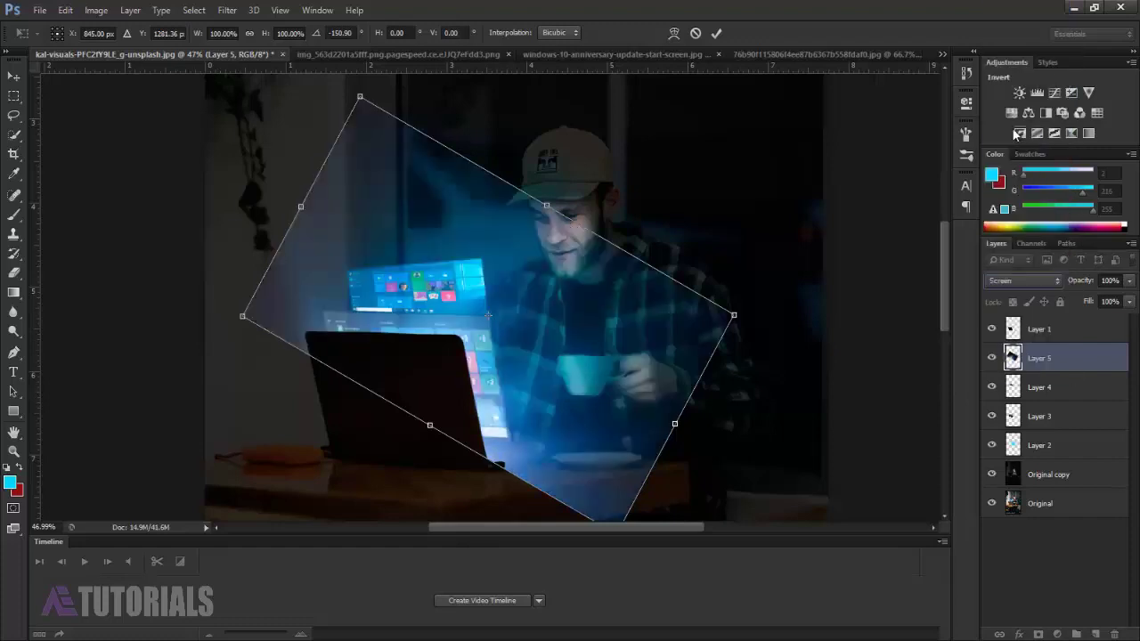
- Warp the blue glow into a curved cone fanning up from the laptop over the man
right_click(571, 289)
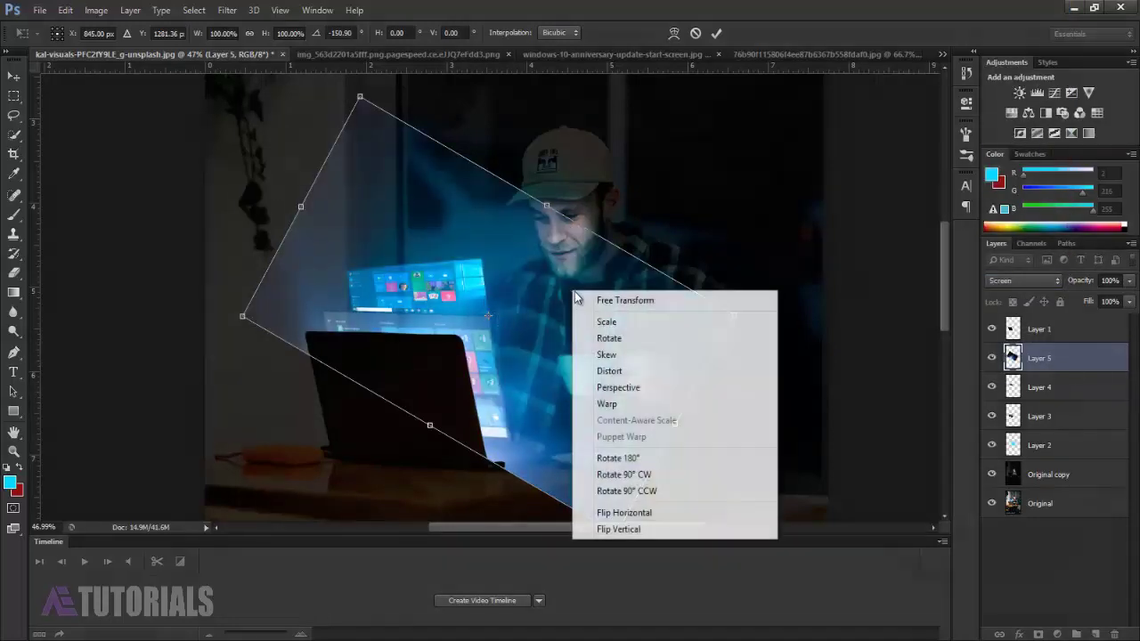
left_click(610, 400)
left_click_drag(546, 211, 589, 144)
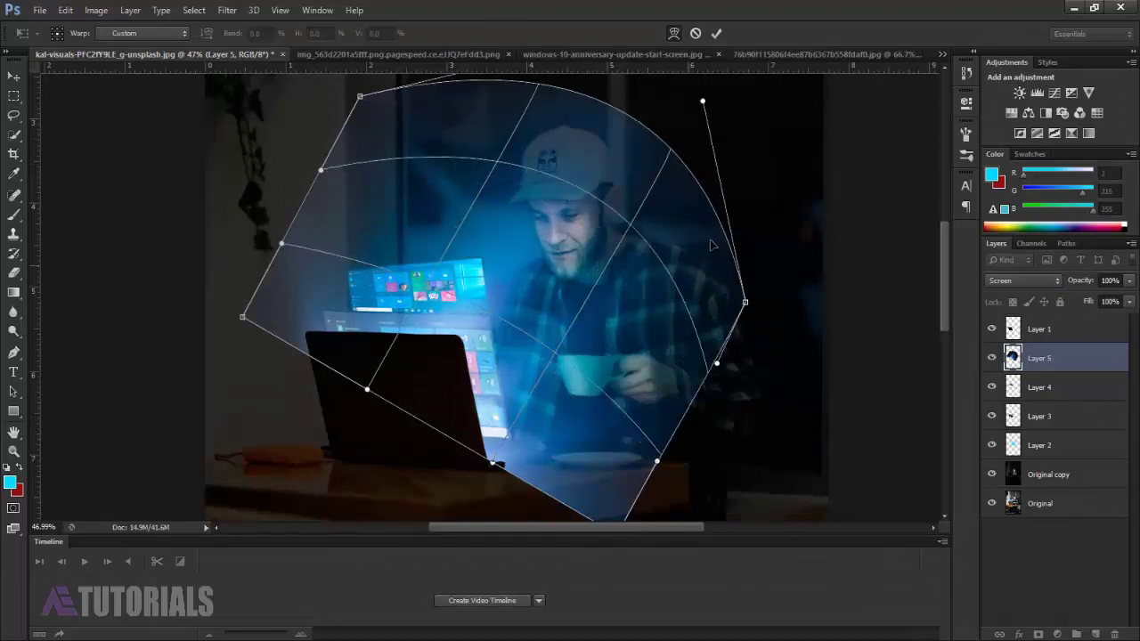
left_click_drag(612, 438, 636, 415)
left_click_drag(571, 486, 565, 485)
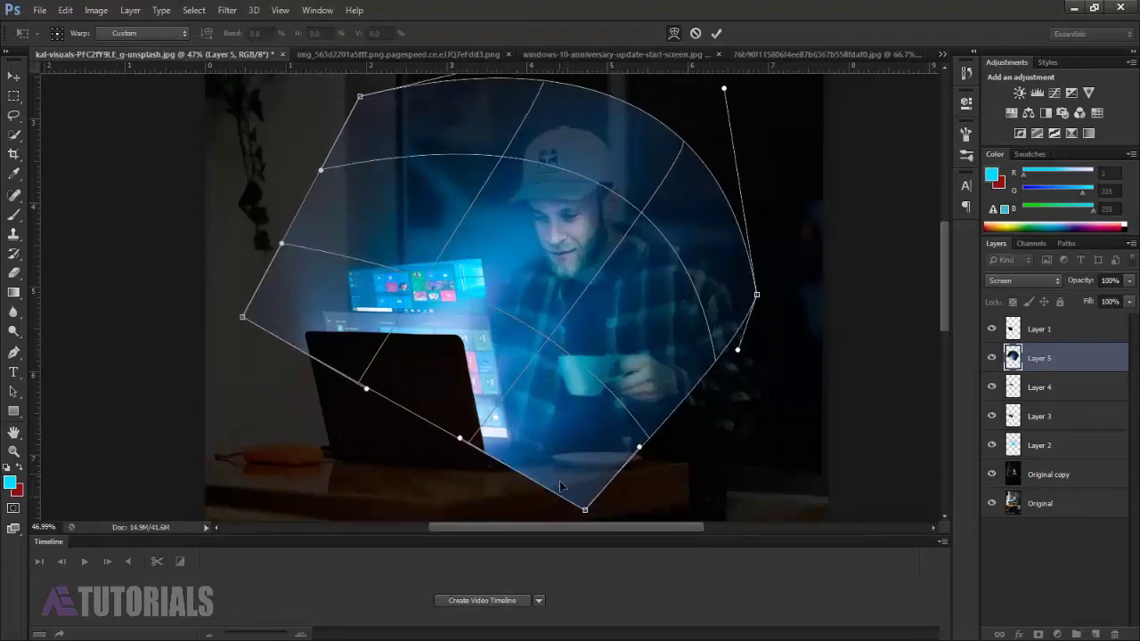
left_click_drag(266, 322, 276, 306)
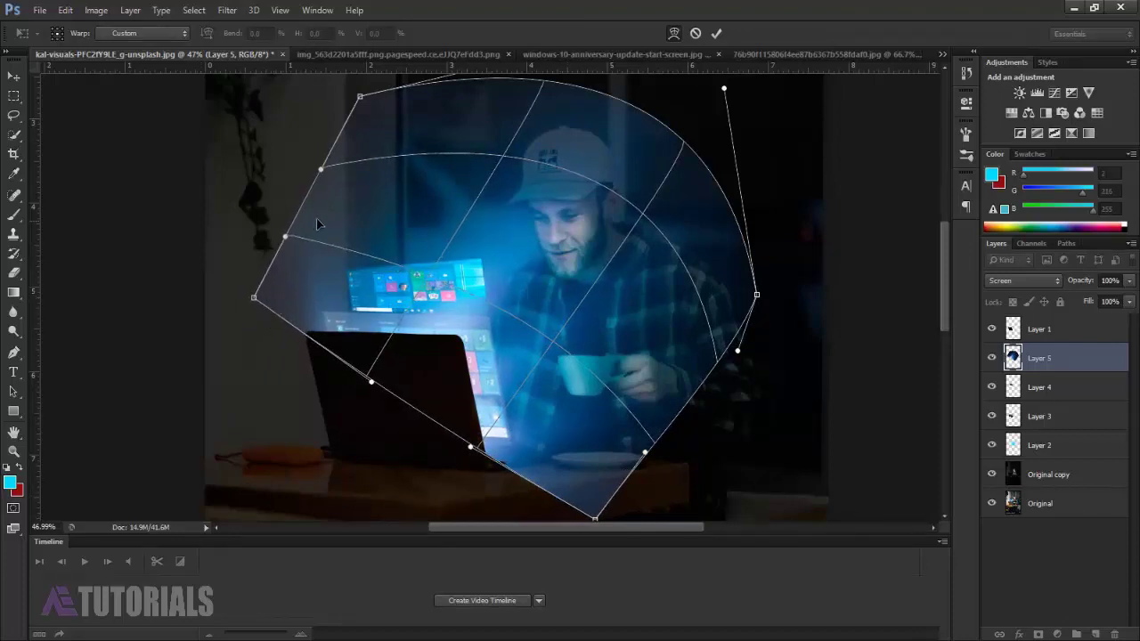
left_click_drag(363, 144, 348, 121)
left_click_drag(542, 424, 562, 458)
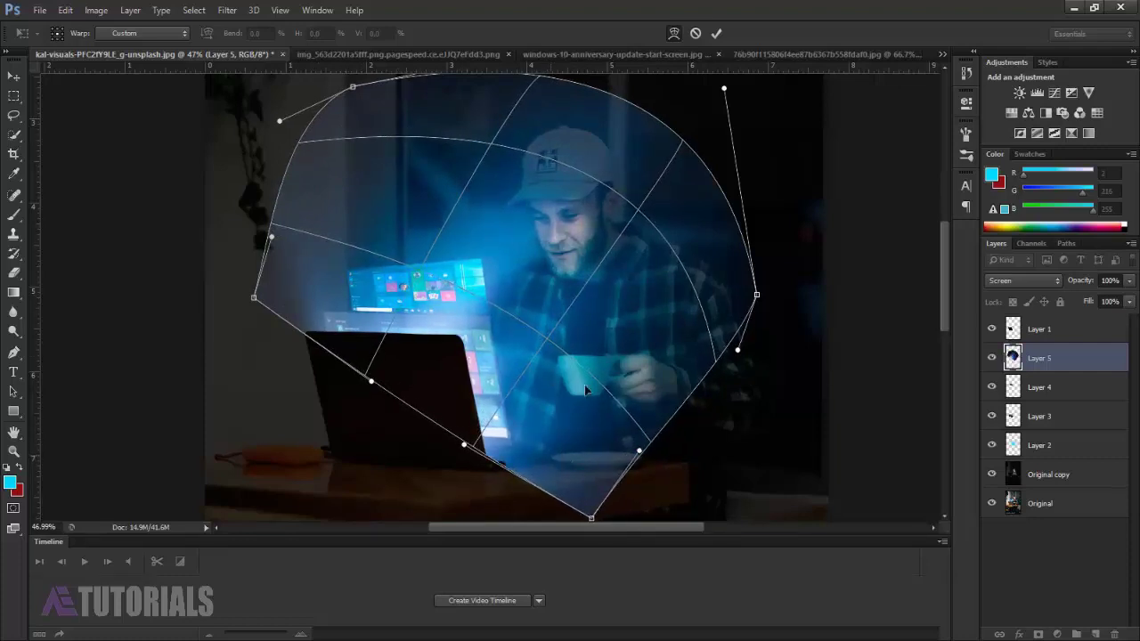
left_click(715, 35)
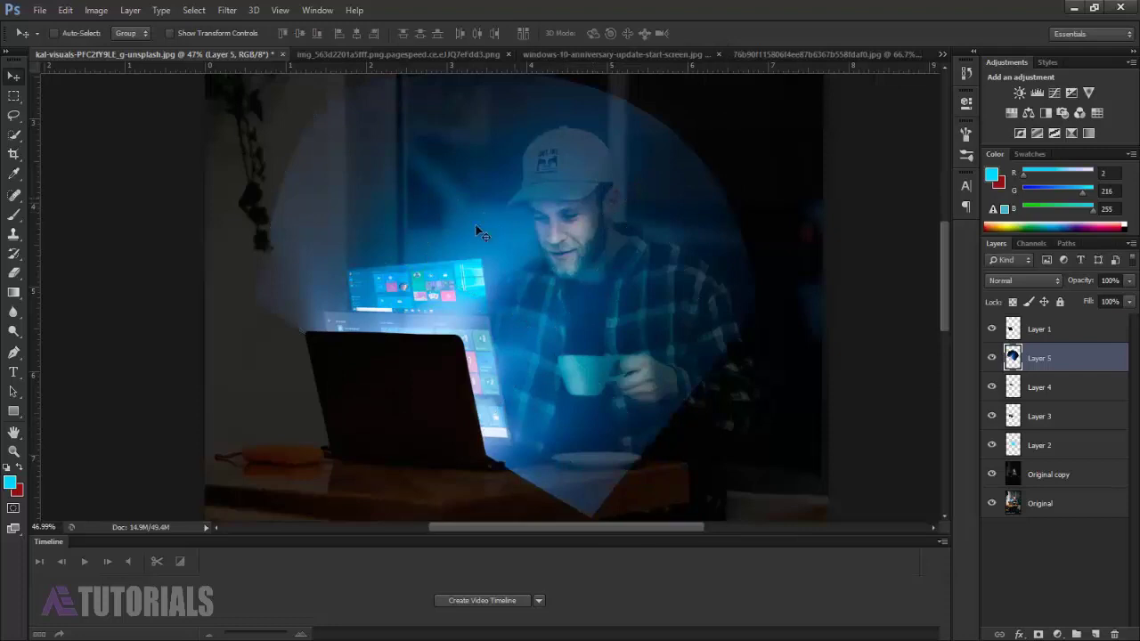
- Erase the glow above the cap and over the table with a 300px eraser at 24%
left_click(16, 276)
key("bracketright")
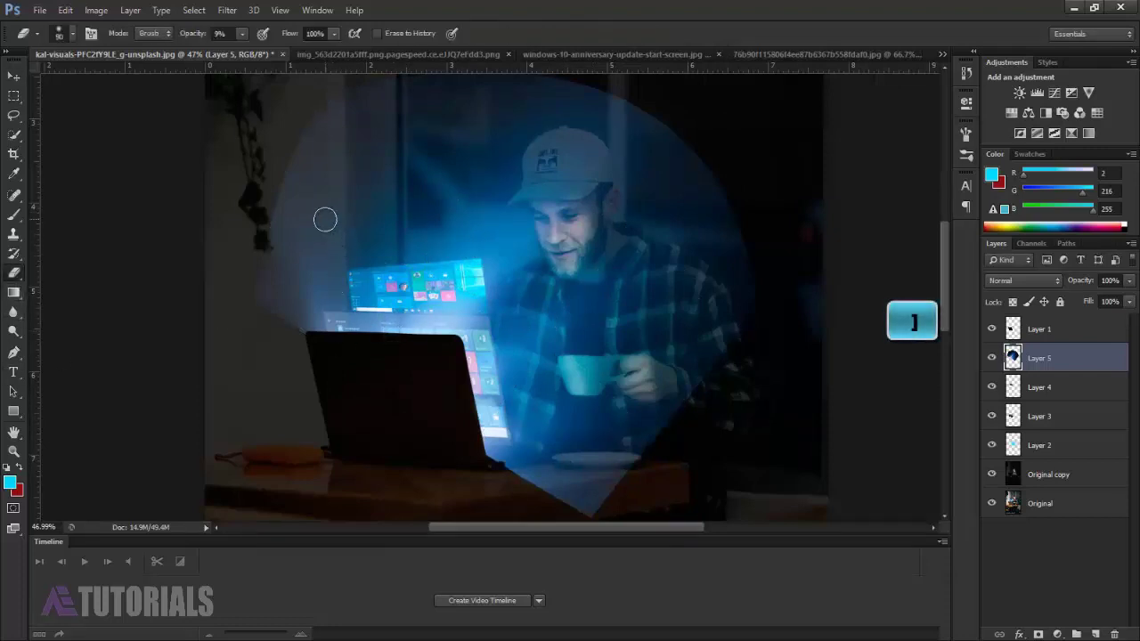
key("bracketright")
key("bracketright")
key("bracketright")
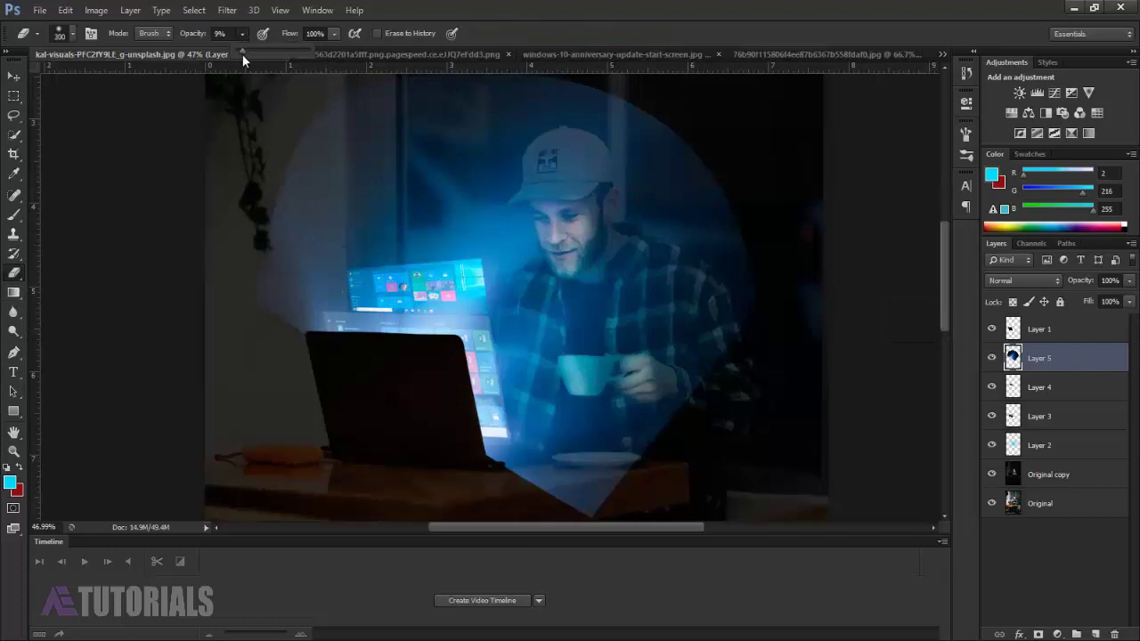
key("bracketright")
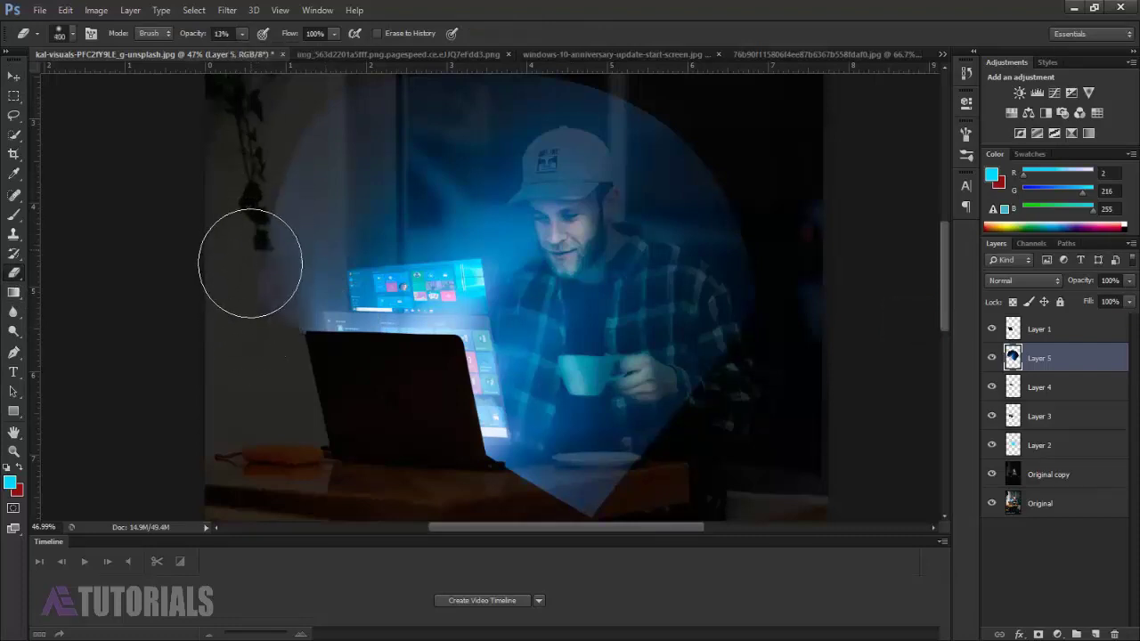
key("bracketleft")
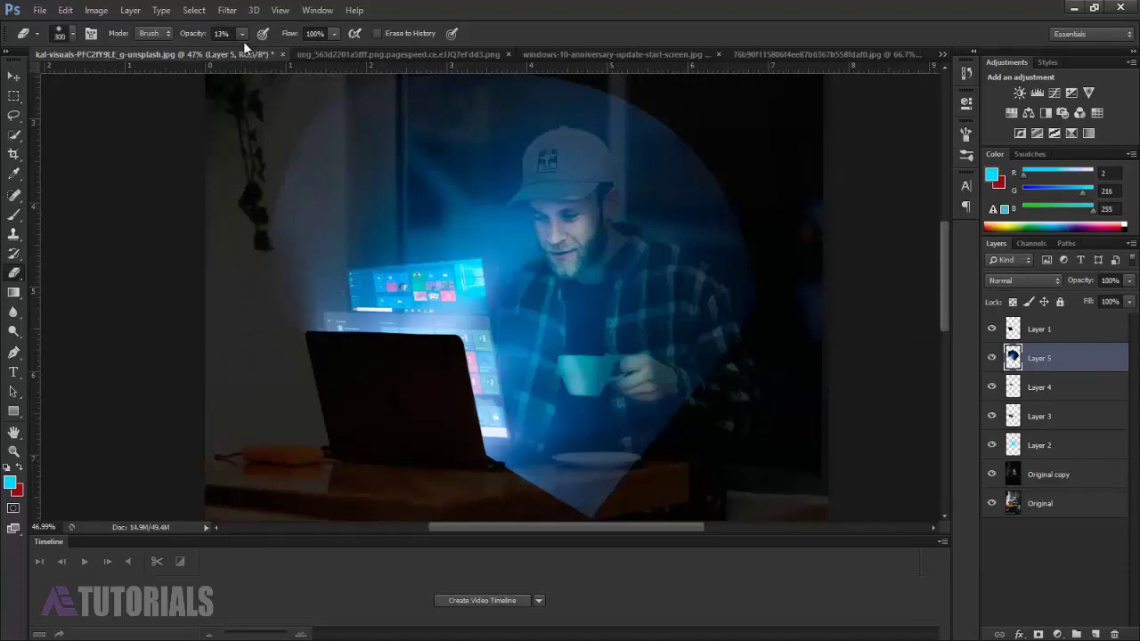
left_click_drag(249, 51, 251, 51)
left_click_drag(944, 298, 945, 267)
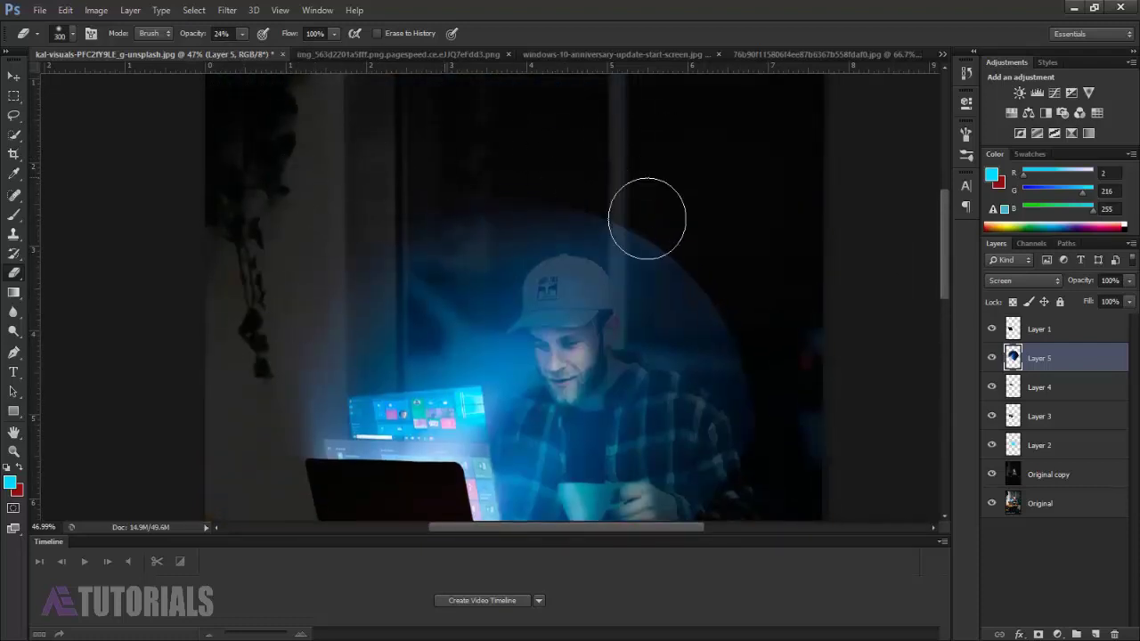
mouse_move(649, 216)
left_mouse_down()
mouse_move(677, 221)
mouse_move(784, 353)
mouse_move(779, 427)
left_mouse_up()
left_click_drag(945, 242, 945, 283)
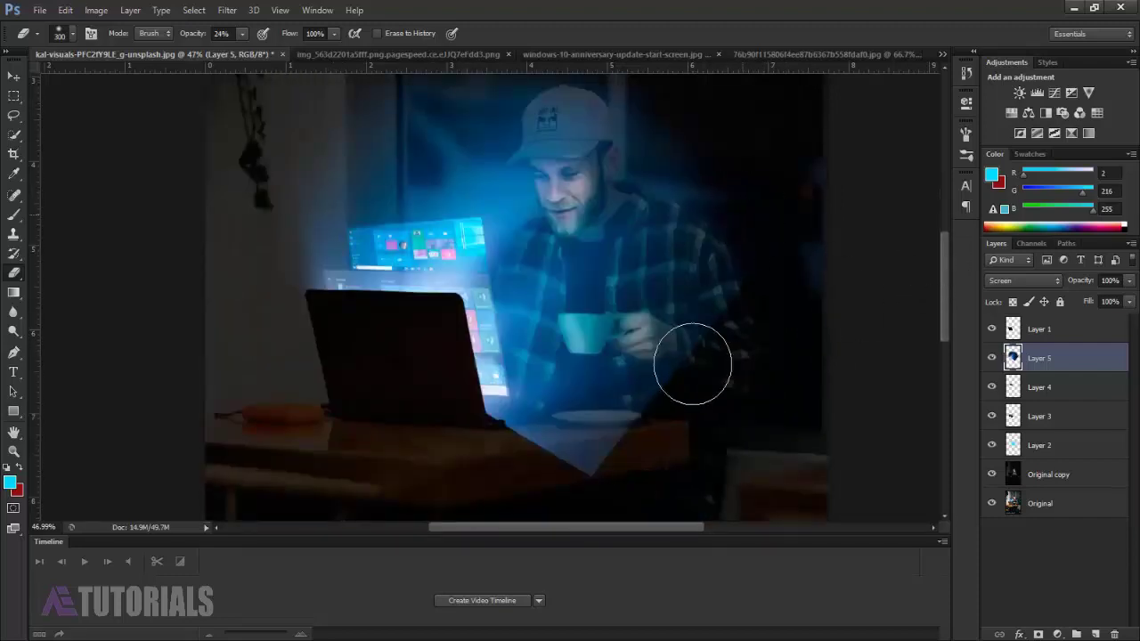
mouse_move(666, 409)
left_mouse_down()
mouse_move(629, 471)
mouse_move(651, 478)
mouse_move(490, 455)
left_mouse_up()
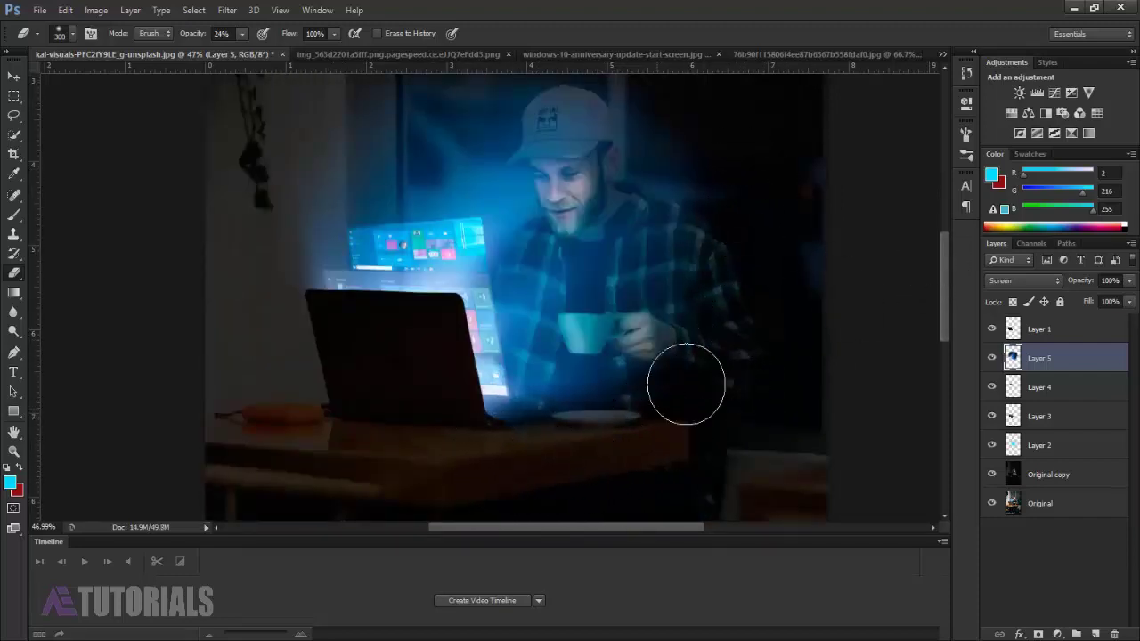
- Shift the glow layer slightly, erase leftover glow, and lower its opacity to 40%
left_click(14, 76)
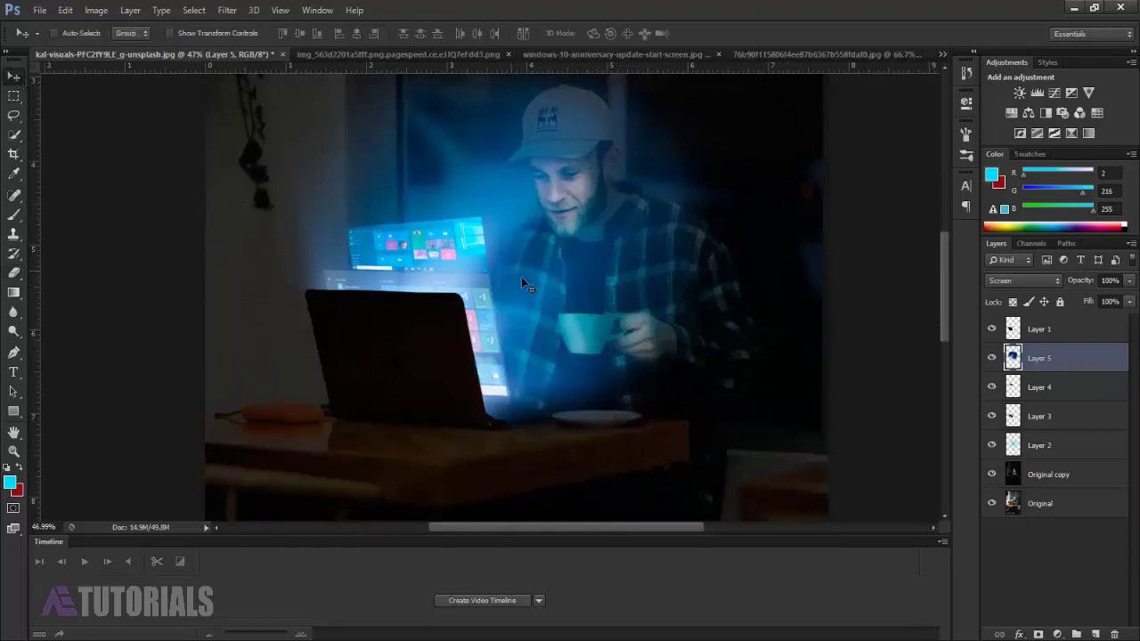
left_click_drag(514, 340, 500, 342)
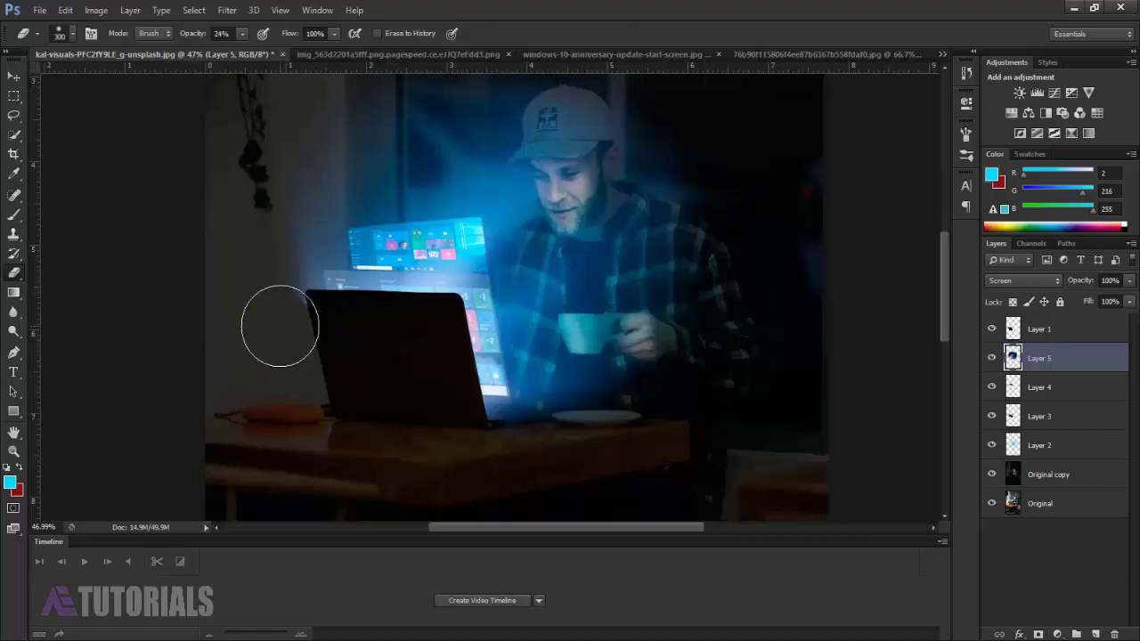
mouse_move(275, 324)
left_mouse_down()
mouse_move(270, 283)
mouse_move(282, 313)
mouse_move(252, 271)
left_mouse_up()
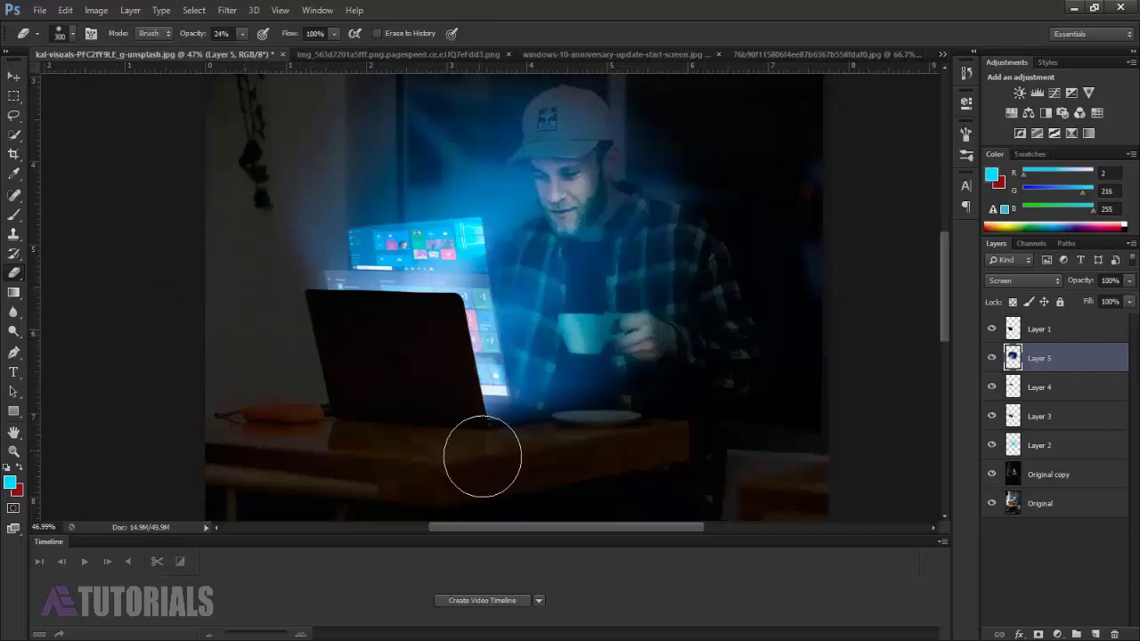
mouse_move(484, 458)
left_mouse_down()
mouse_move(540, 471)
mouse_move(488, 471)
left_mouse_up()
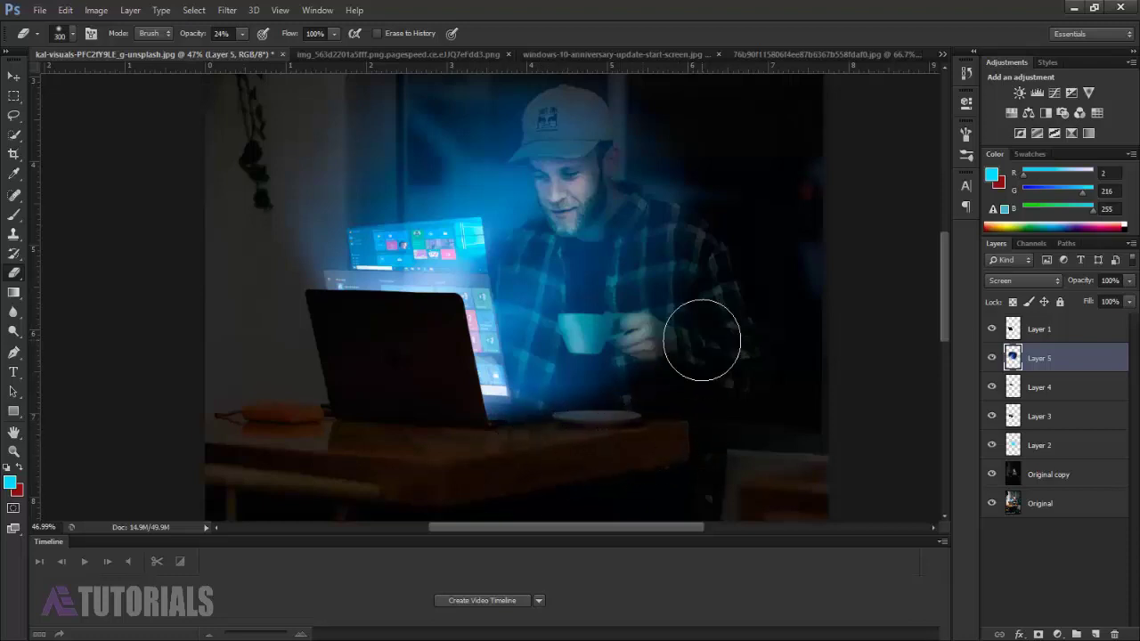
left_click_drag(1085, 283, 1051, 283)
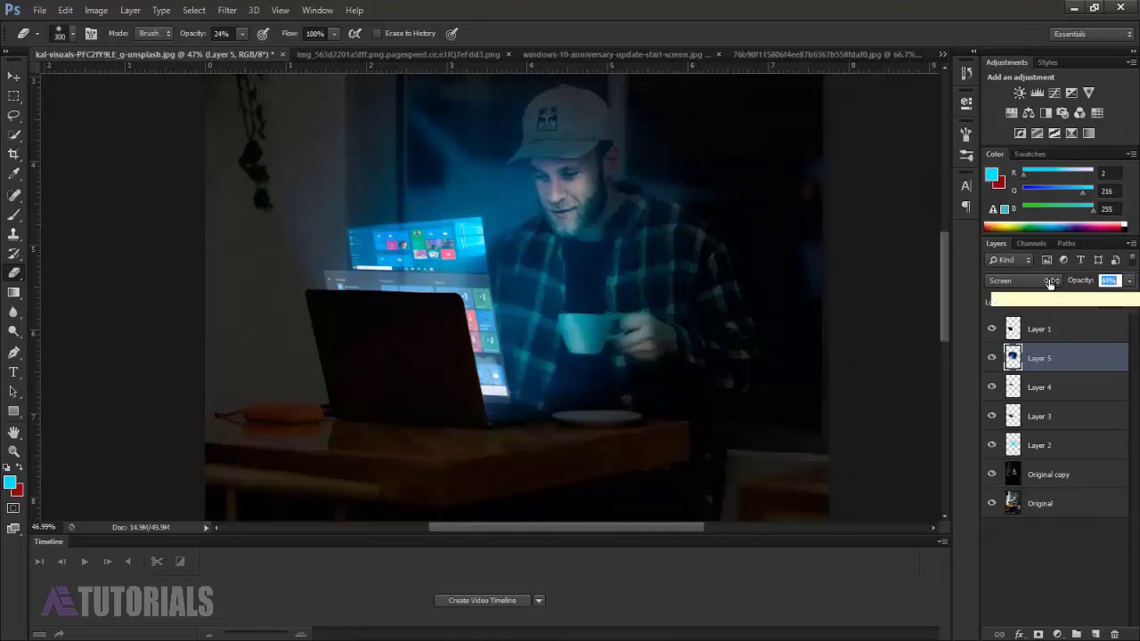
key("Return")
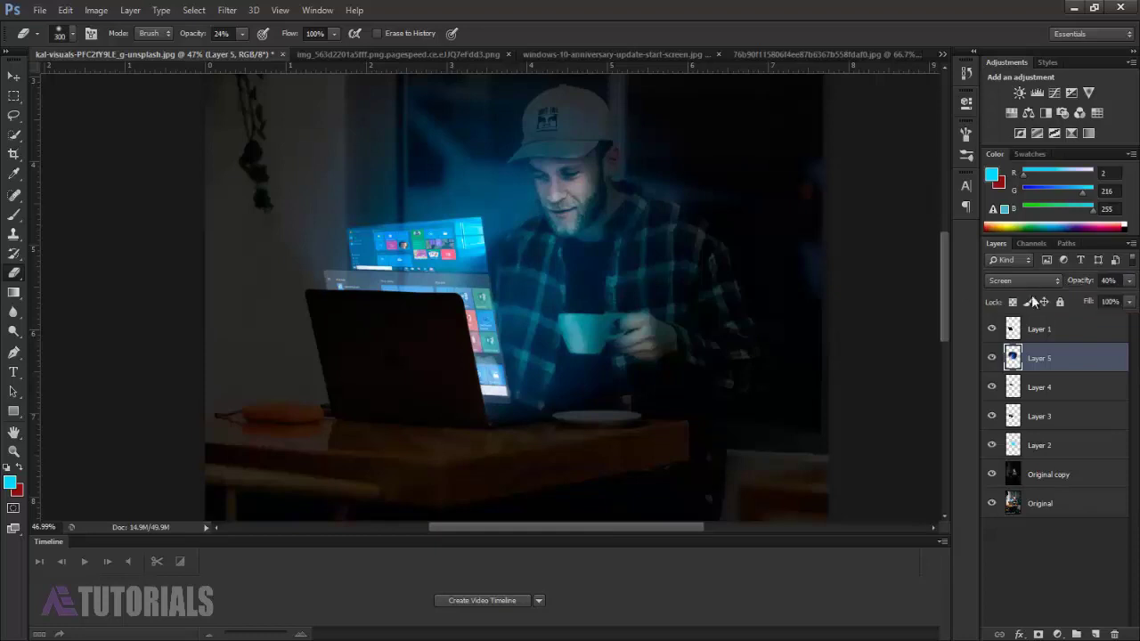
- Erase more of Layer 5's glow above the laptop and cap, then select Layer 1
left_click(13, 451)
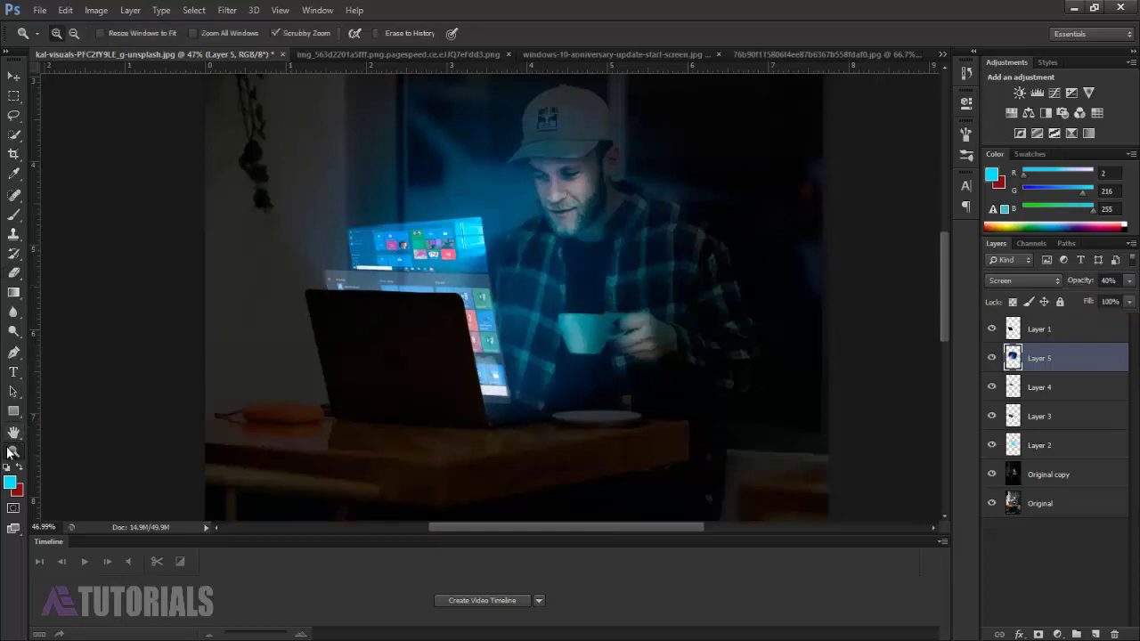
left_click(543, 294, "alt")
left_click_drag(576, 297, 546, 292)
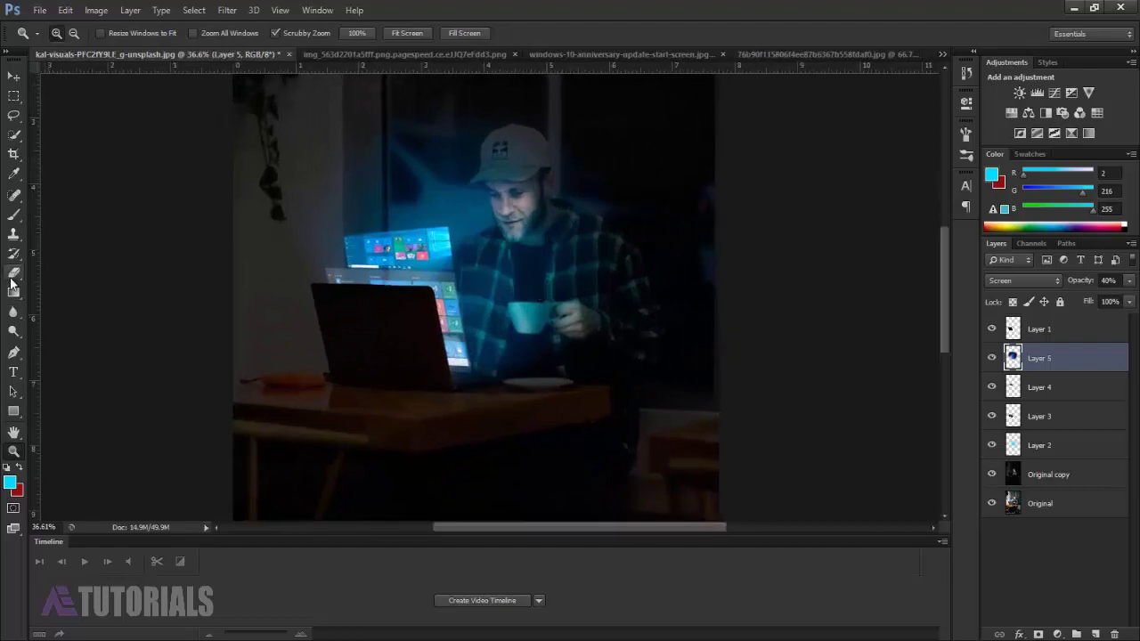
left_click(13, 272)
mouse_move(396, 117)
left_mouse_down()
mouse_move(422, 101)
mouse_move(356, 178)
mouse_move(402, 152)
mouse_move(412, 178)
mouse_move(395, 207)
mouse_move(478, 122)
mouse_move(496, 145)
mouse_move(403, 195)
mouse_move(440, 172)
mouse_move(400, 127)
mouse_move(491, 198)
mouse_move(555, 191)
left_mouse_up()
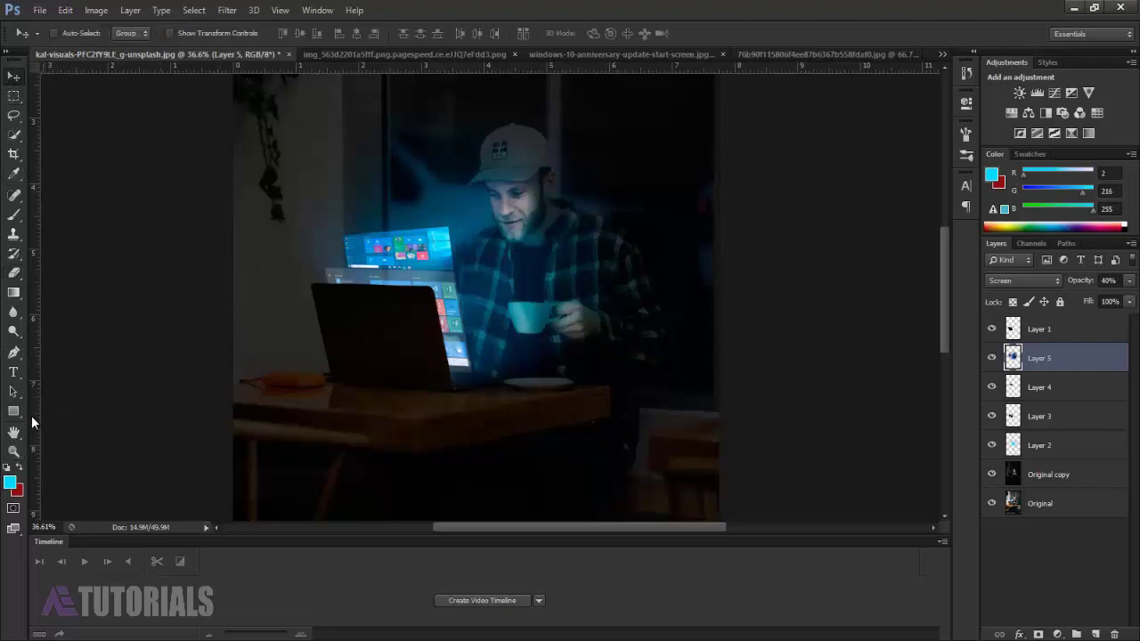
left_click(13, 450)
scroll(497, 327, "down", 3)
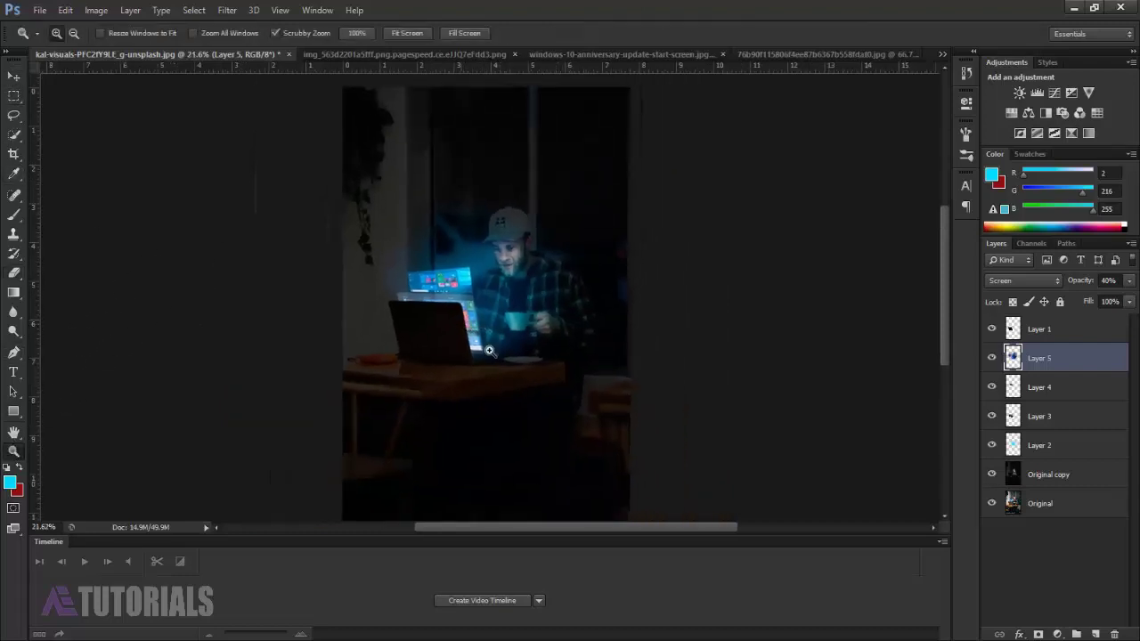
scroll(514, 341, "up", 3)
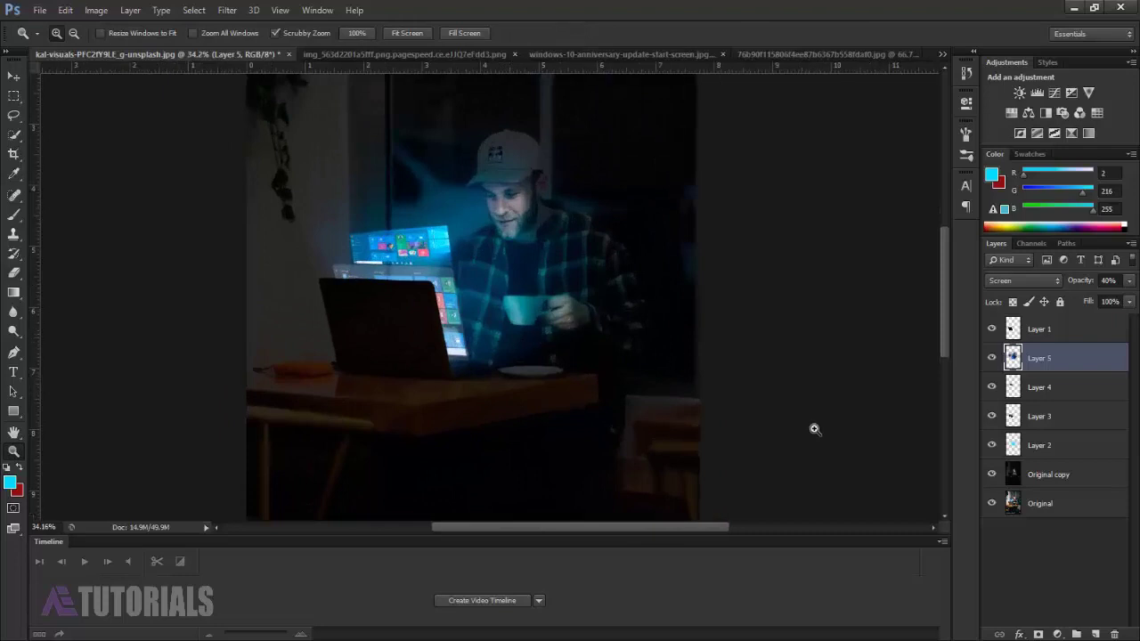
left_click(1022, 332)
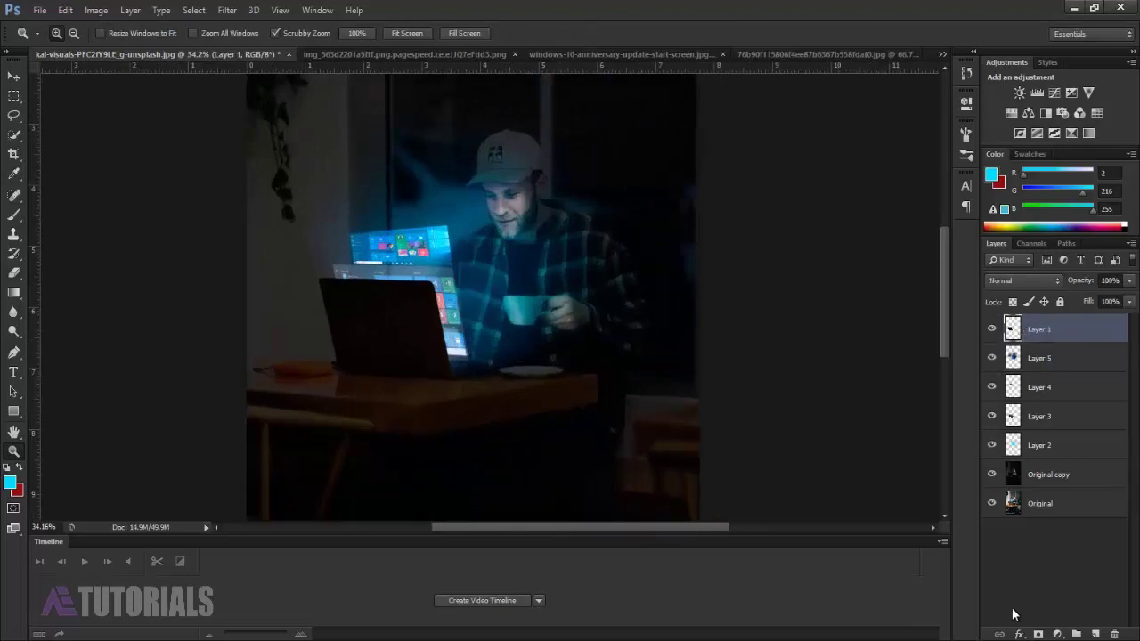
- Add a Gradient Fill layer using the Neutral Density preset
left_click(1057, 634)
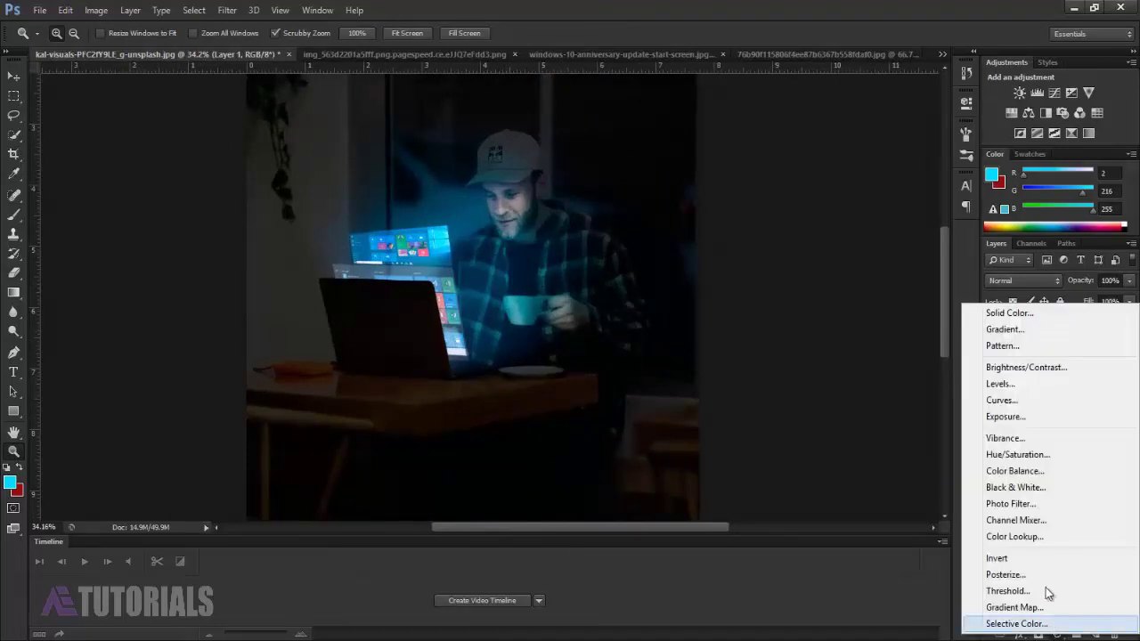
left_click(1004, 330)
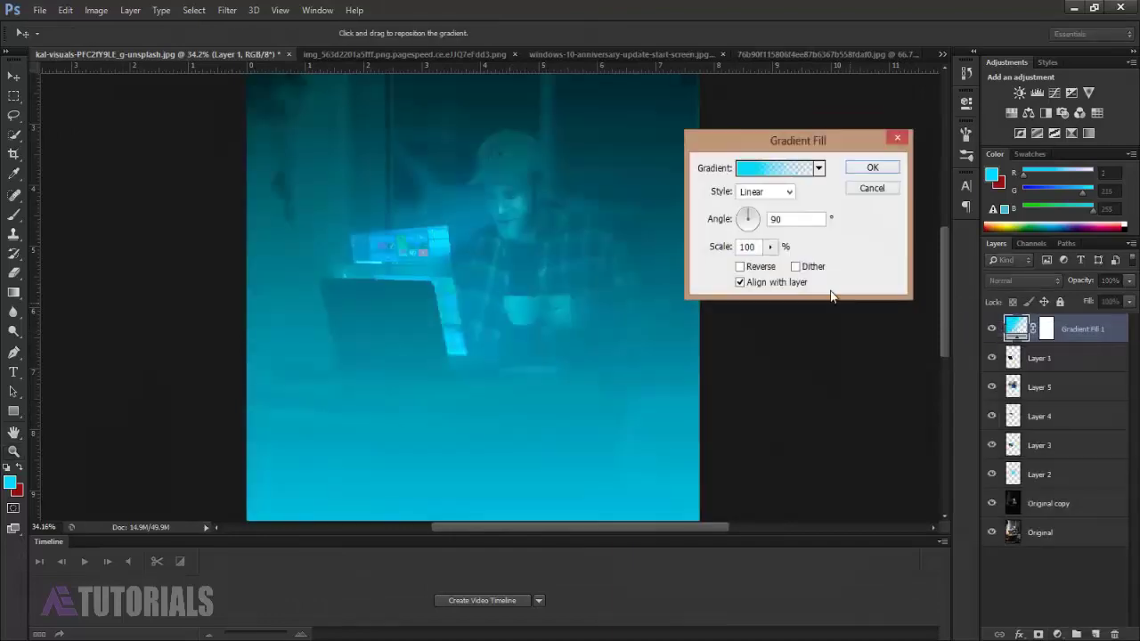
left_click(791, 174)
left_click(837, 136)
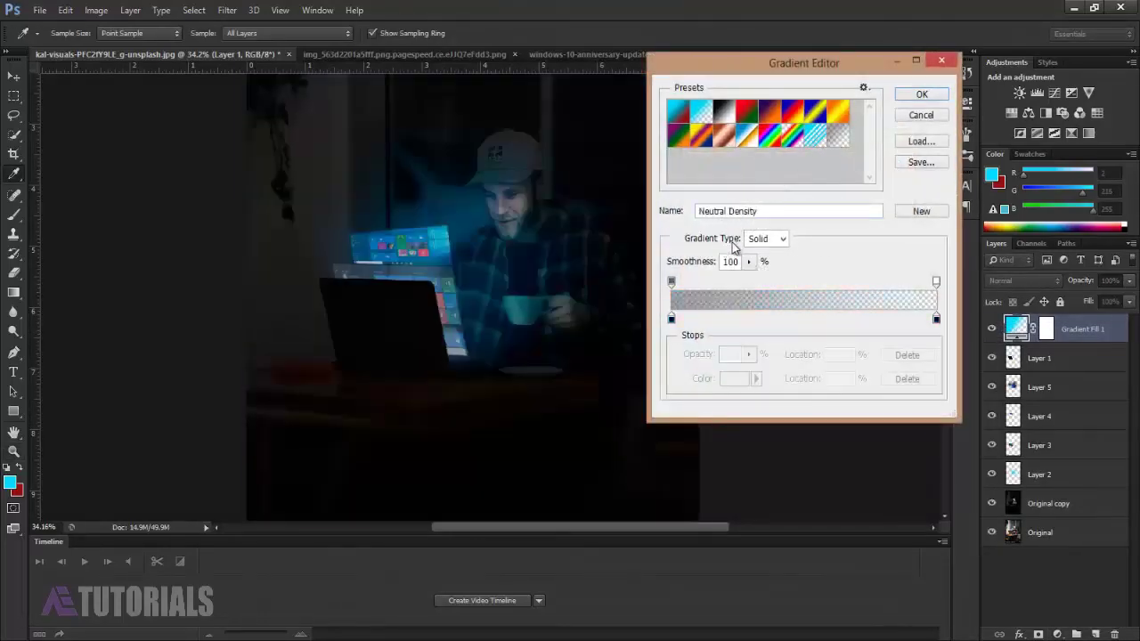
left_click(921, 94)
- Make the gradient radial and reversed, centred on the man's face, and commit it
left_click(780, 192)
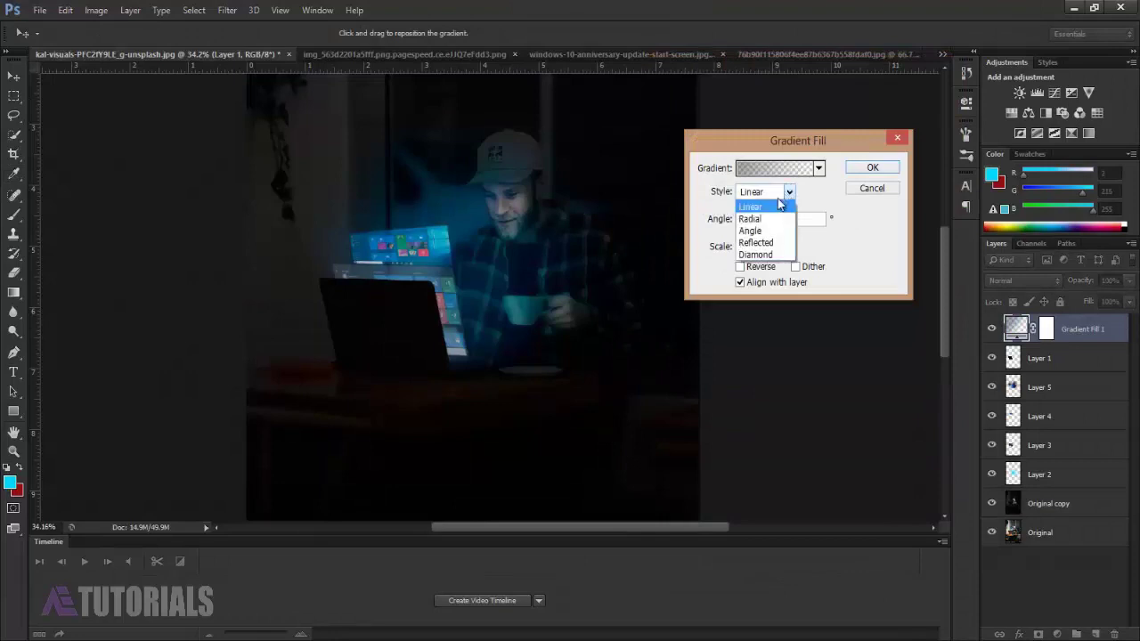
left_click(754, 219)
left_click(739, 267)
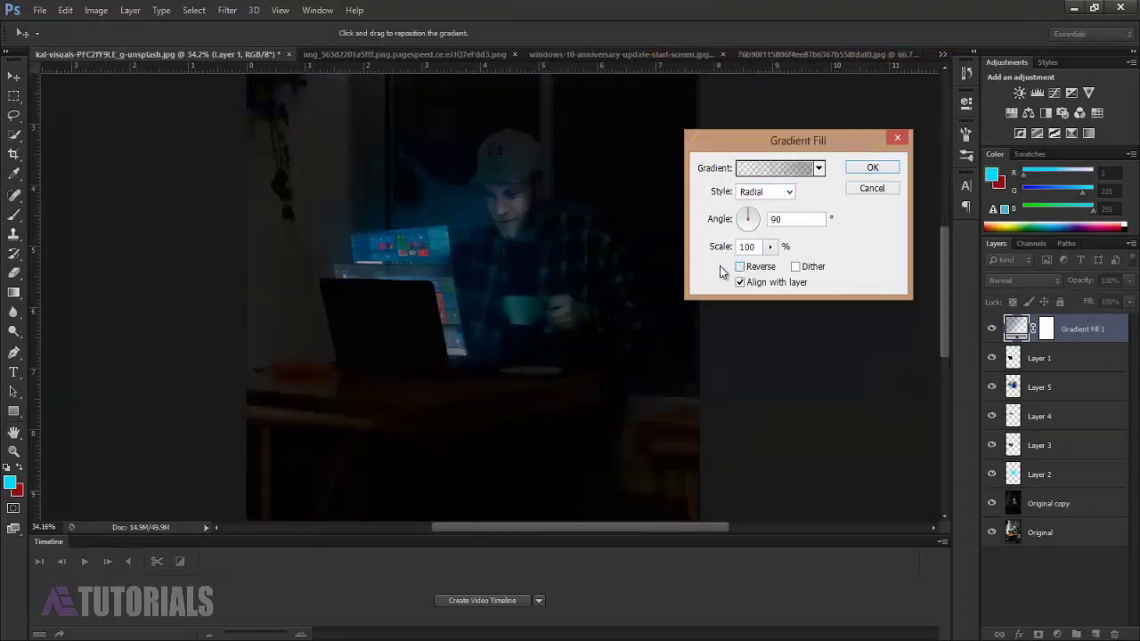
mouse_move(504, 287)
left_mouse_down()
mouse_move(547, 239)
mouse_move(583, 226)
left_mouse_up()
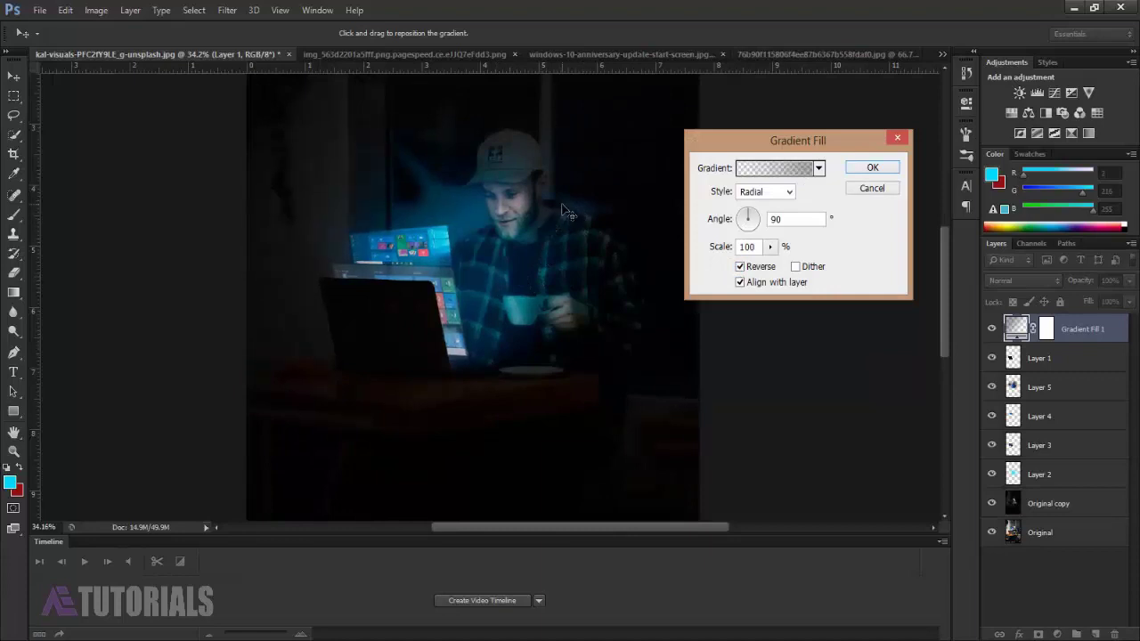
left_click(872, 168)
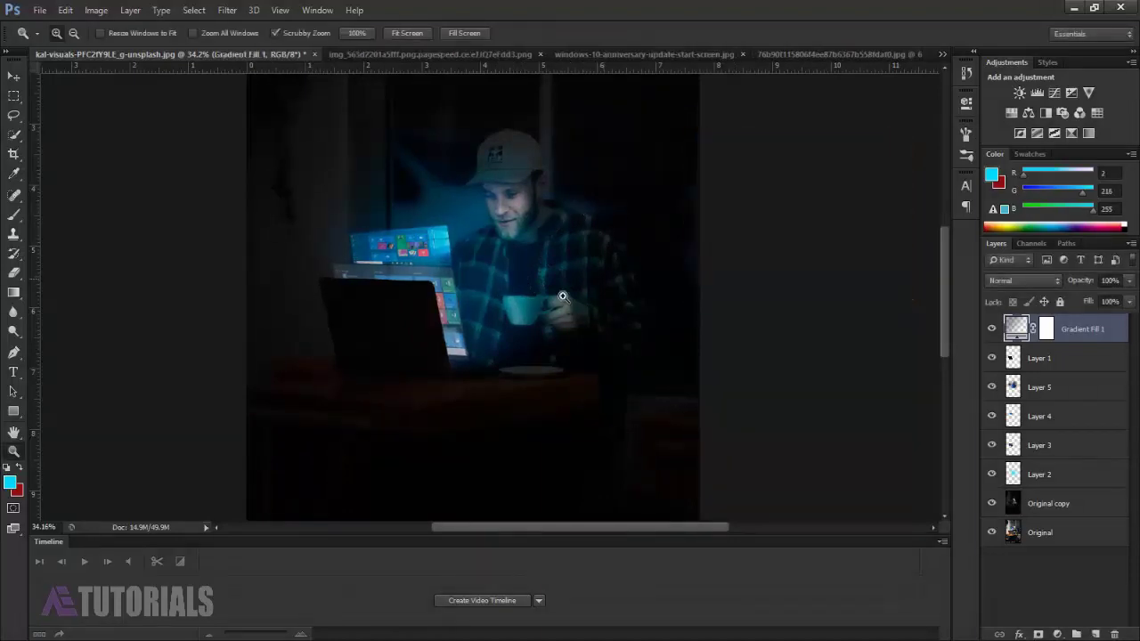
left_click_drag(494, 312, 662, 301)
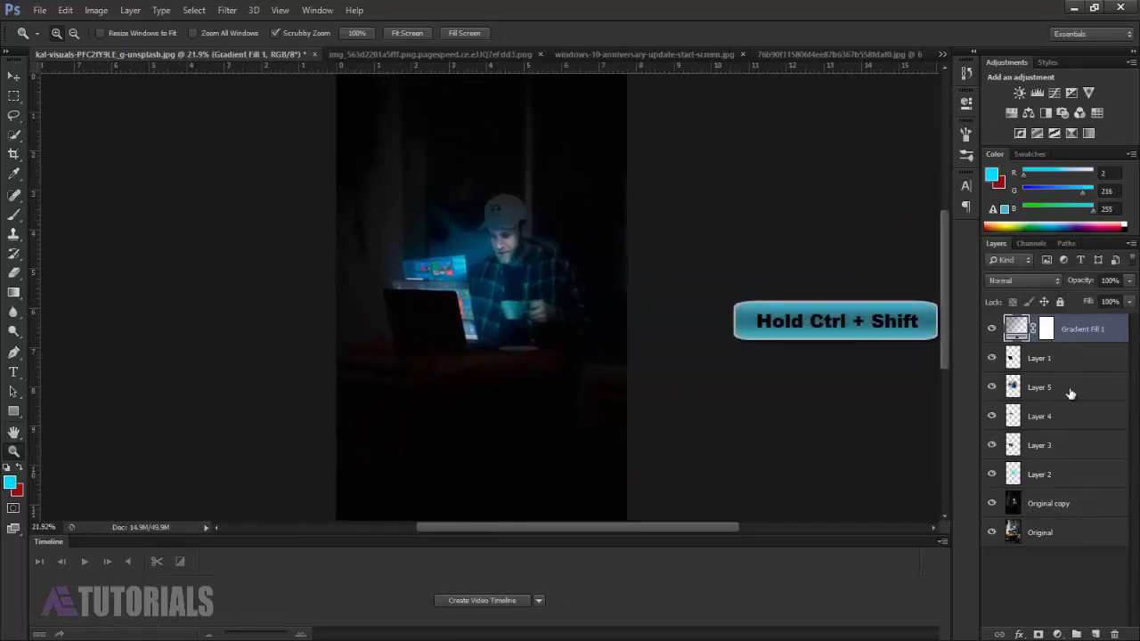
- Stamp the visible layers into Layer 6 and raise its black point with Curves
left_click(1073, 506, "shift")
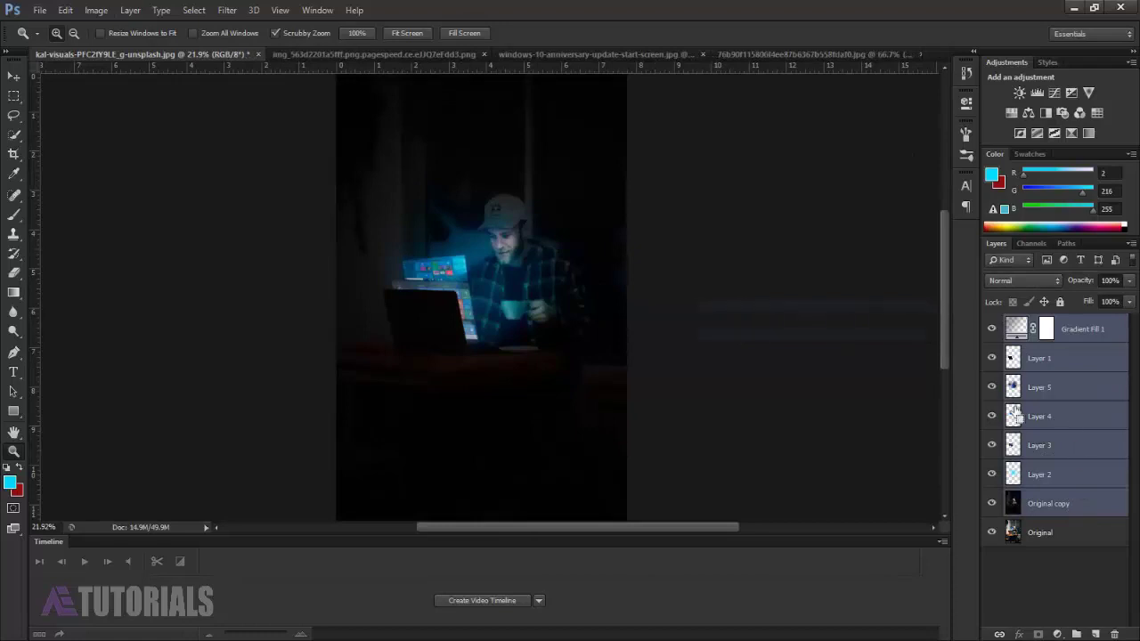
key("ctrl+shift+alt+e")
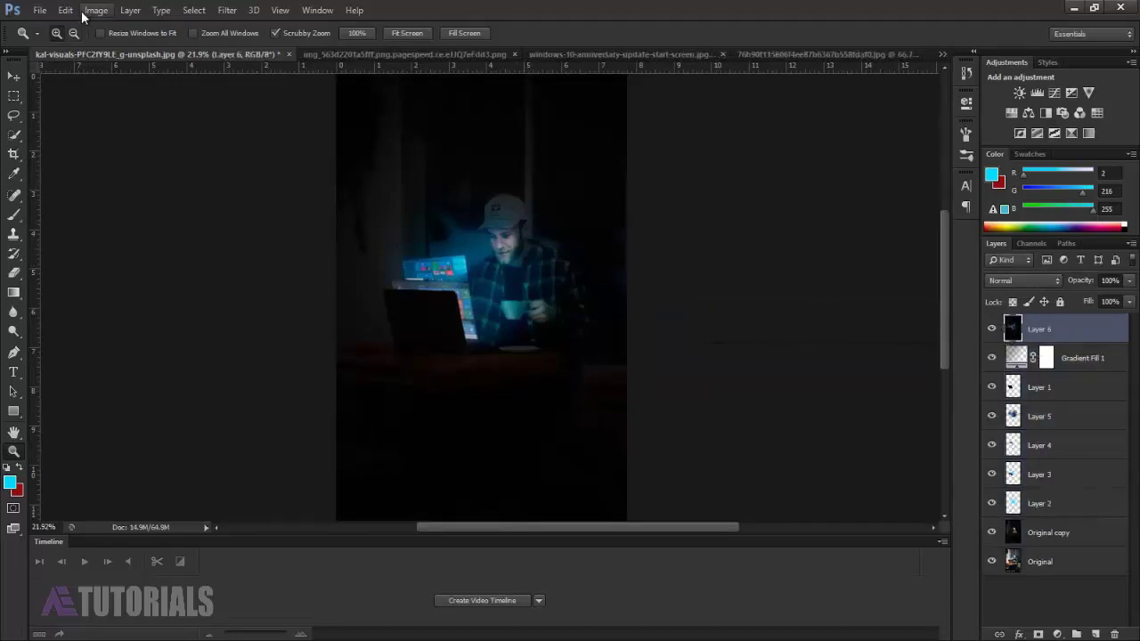
left_click(95, 10)
mouse_move(117, 48)
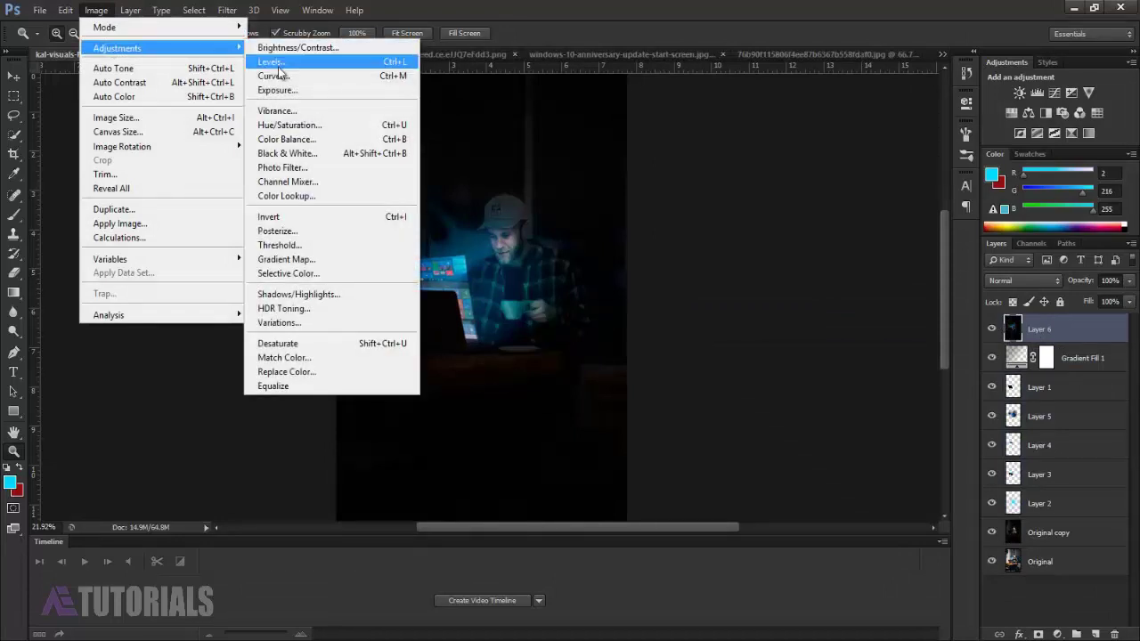
left_click(278, 76)
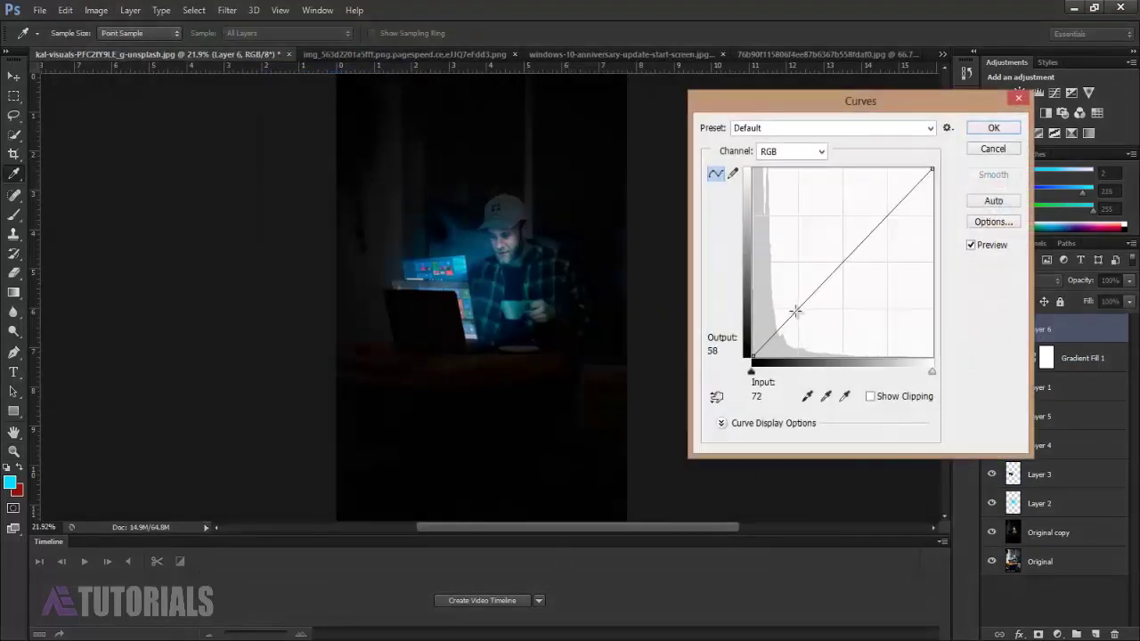
left_click(798, 311)
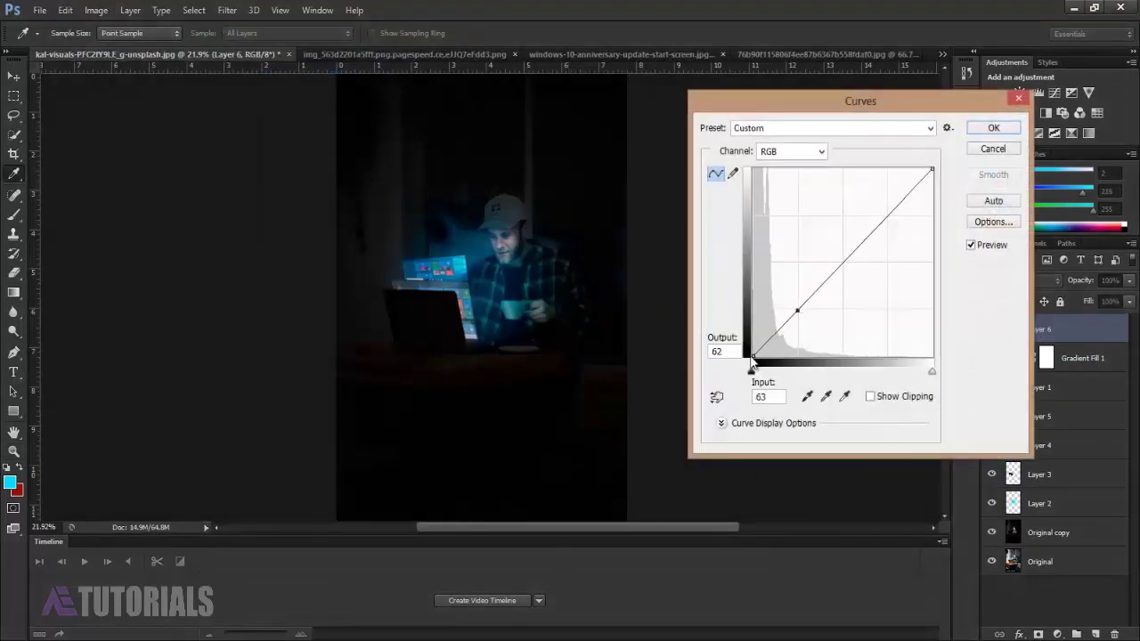
left_click_drag(753, 356, 753, 346)
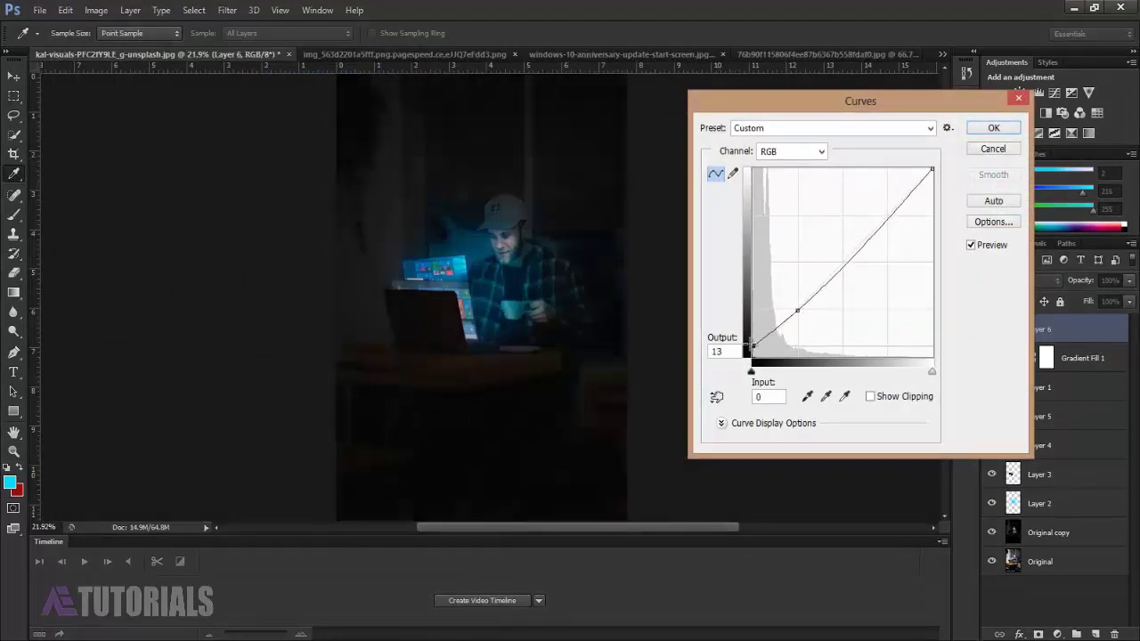
left_click(988, 129)
key("z")
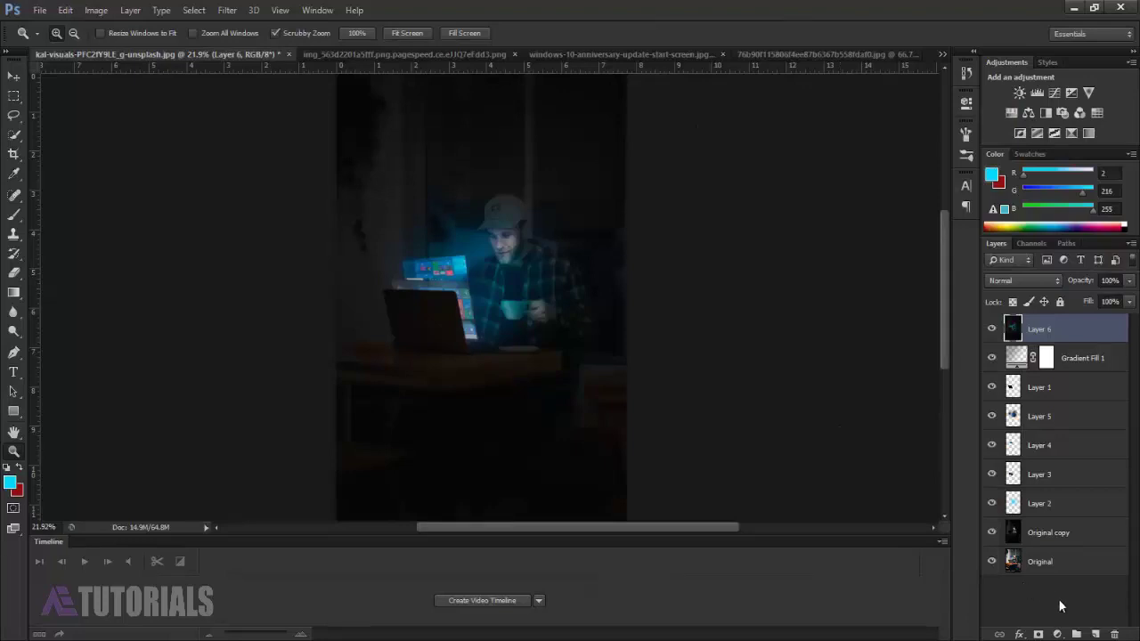
left_click(1056, 634)
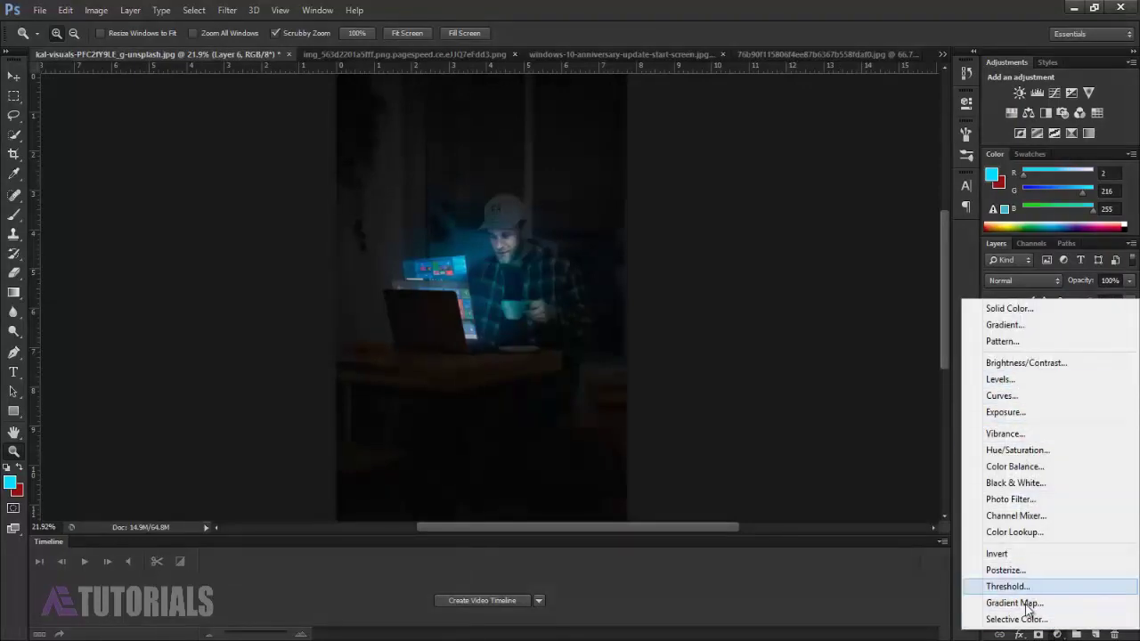
- Add a Gradient Map from the Violet, Orange preset with a dark purple (231932) left stop
left_click(1028, 611)
left_click(844, 145)
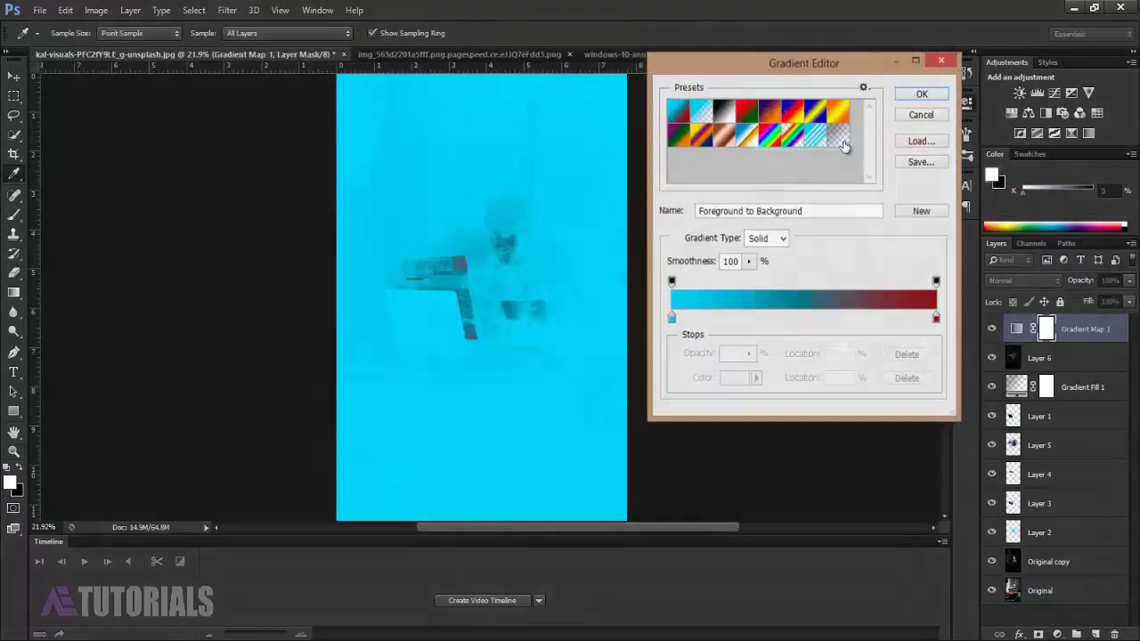
left_click(769, 111)
left_click(671, 318)
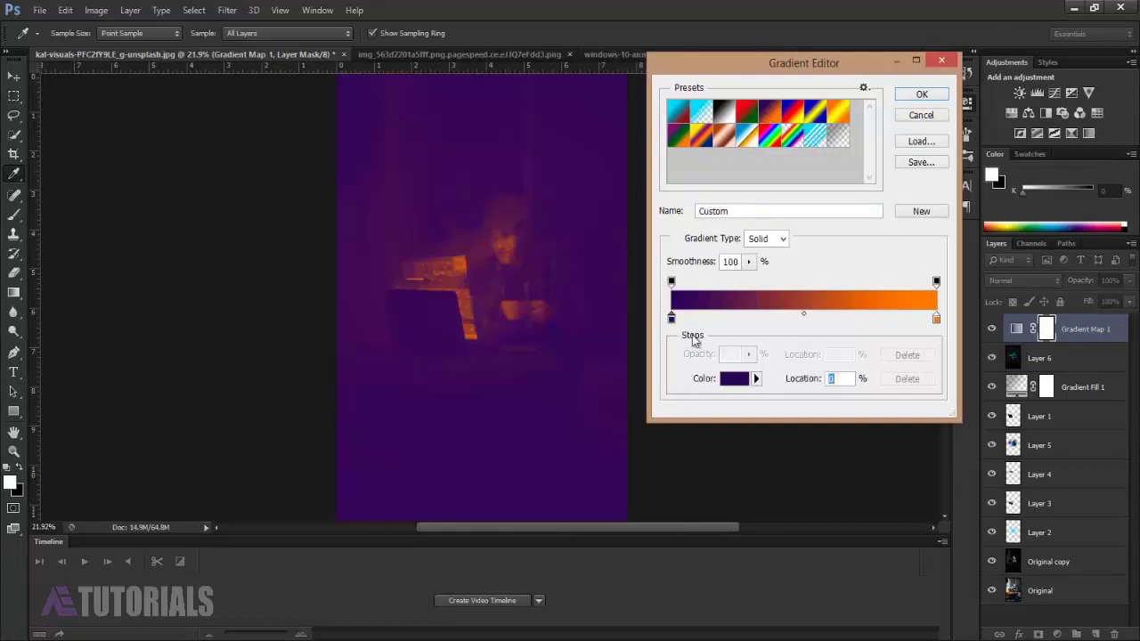
left_click(734, 378)
left_click_drag(831, 204, 845, 209)
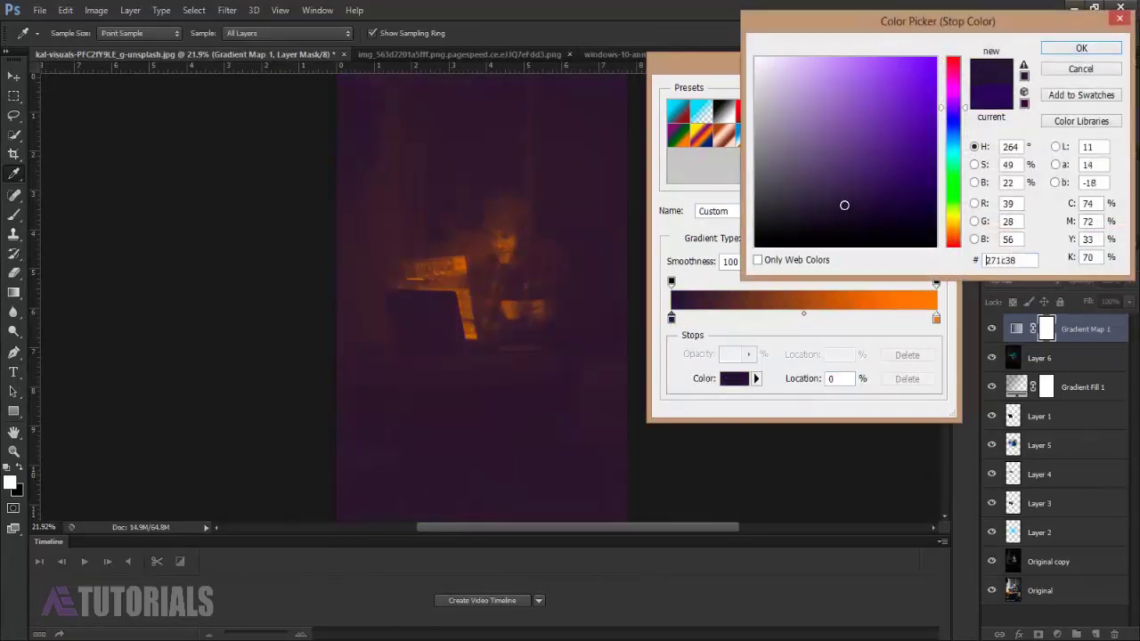
left_click_drag(845, 209, 844, 209)
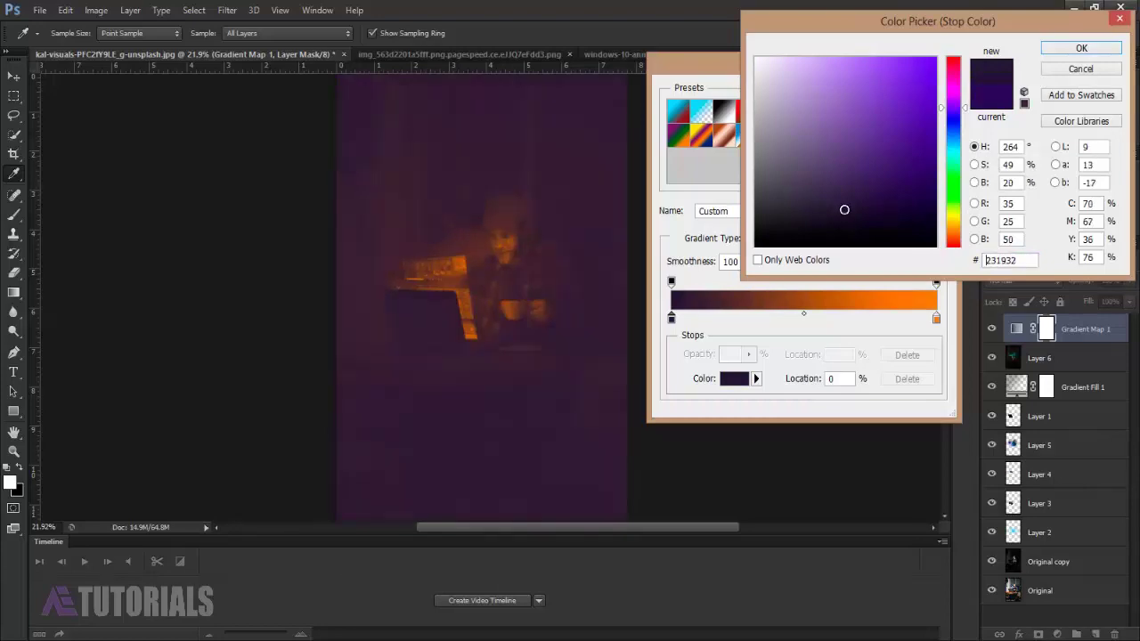
left_click(1073, 50)
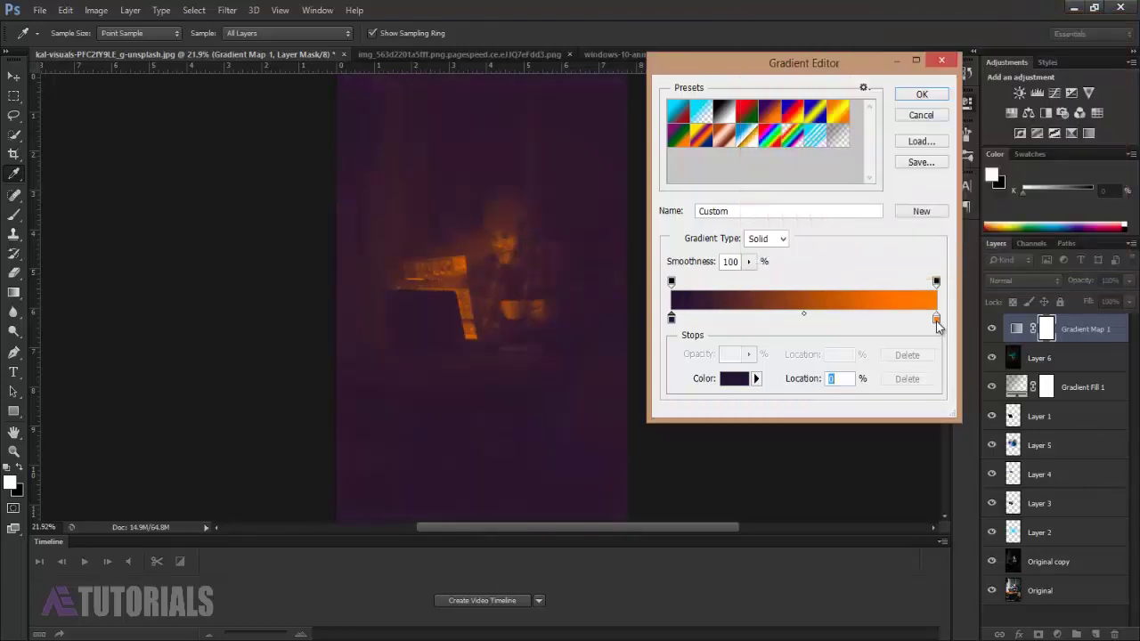
- Recolour the right gradient stop light blue (97c2f8) and apply the gradient
left_click(936, 318)
left_click(741, 379)
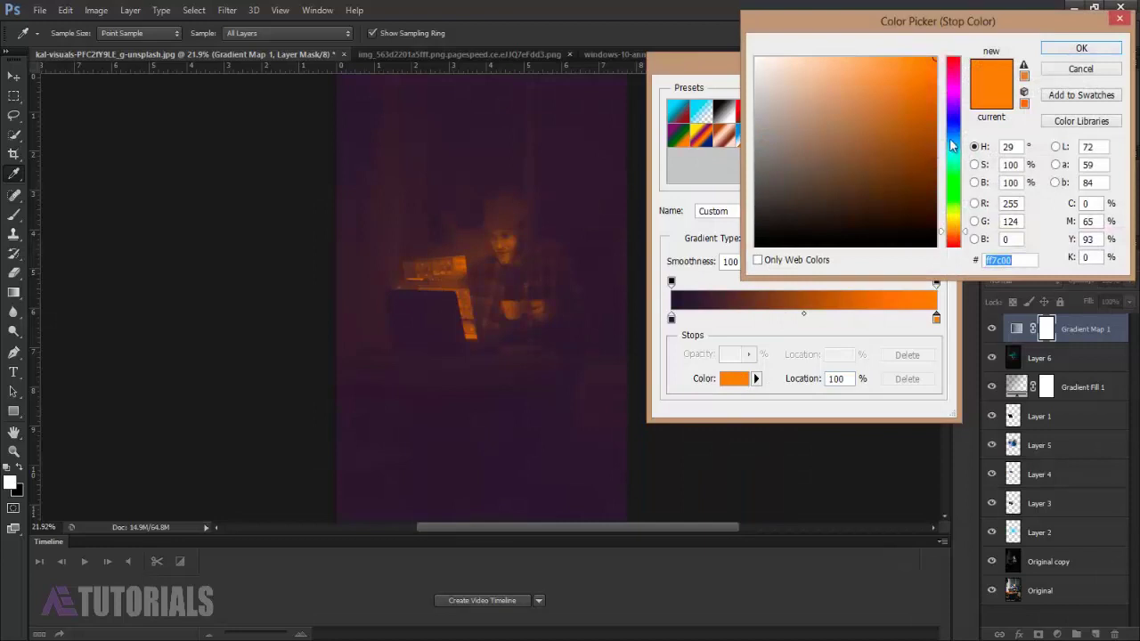
left_click(951, 135)
left_click(829, 82)
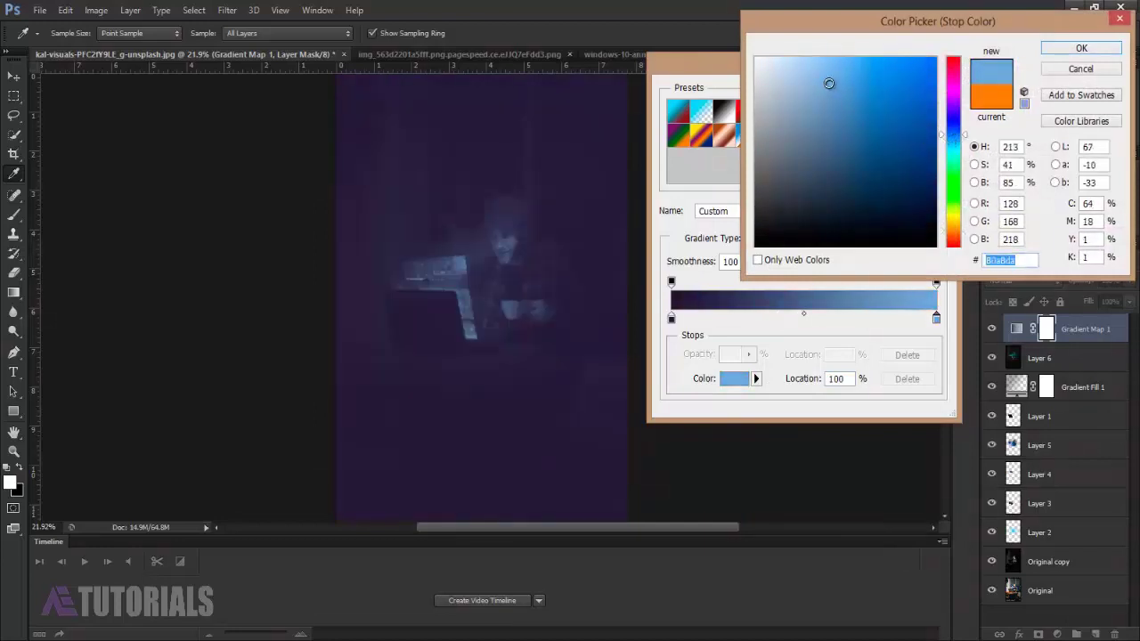
left_click_drag(828, 83, 830, 61)
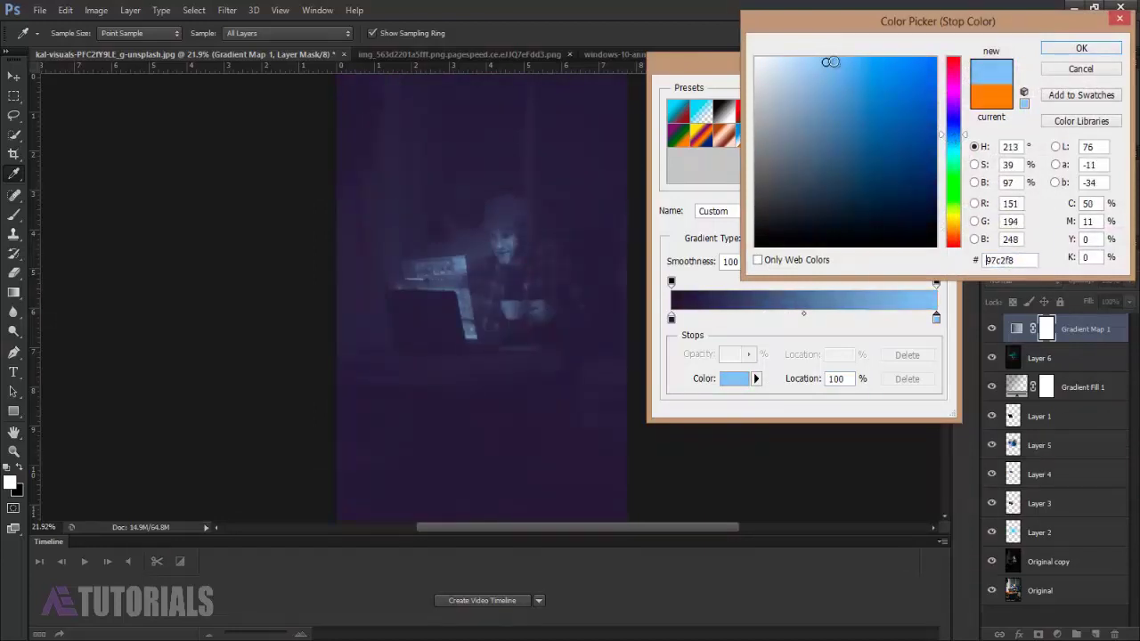
left_click(1078, 49)
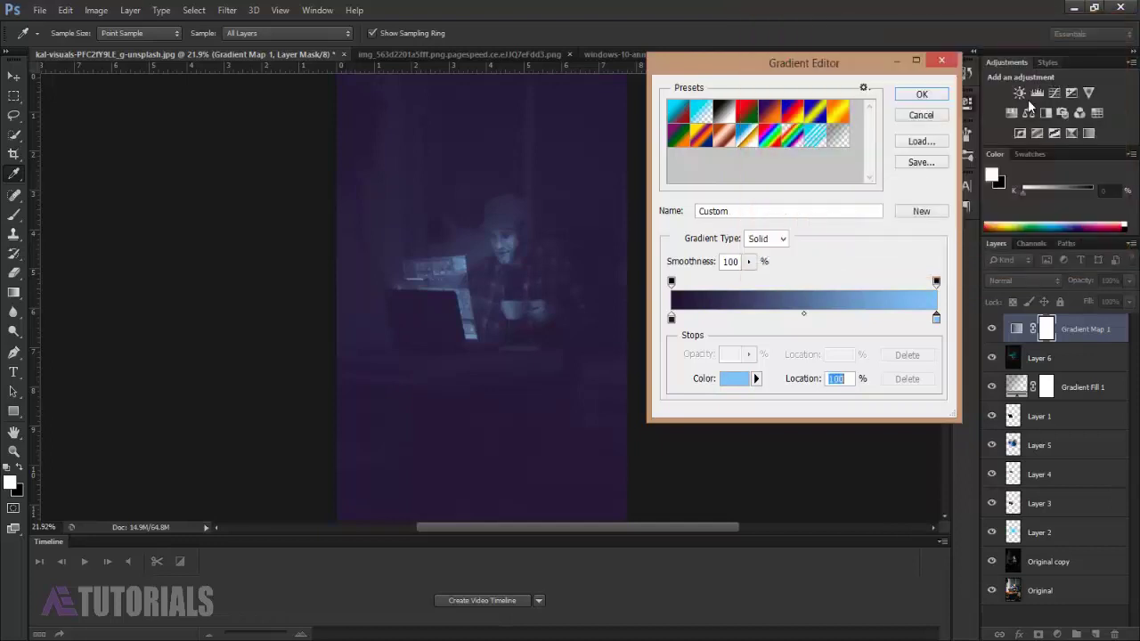
left_click(935, 99)
left_click(1033, 281)
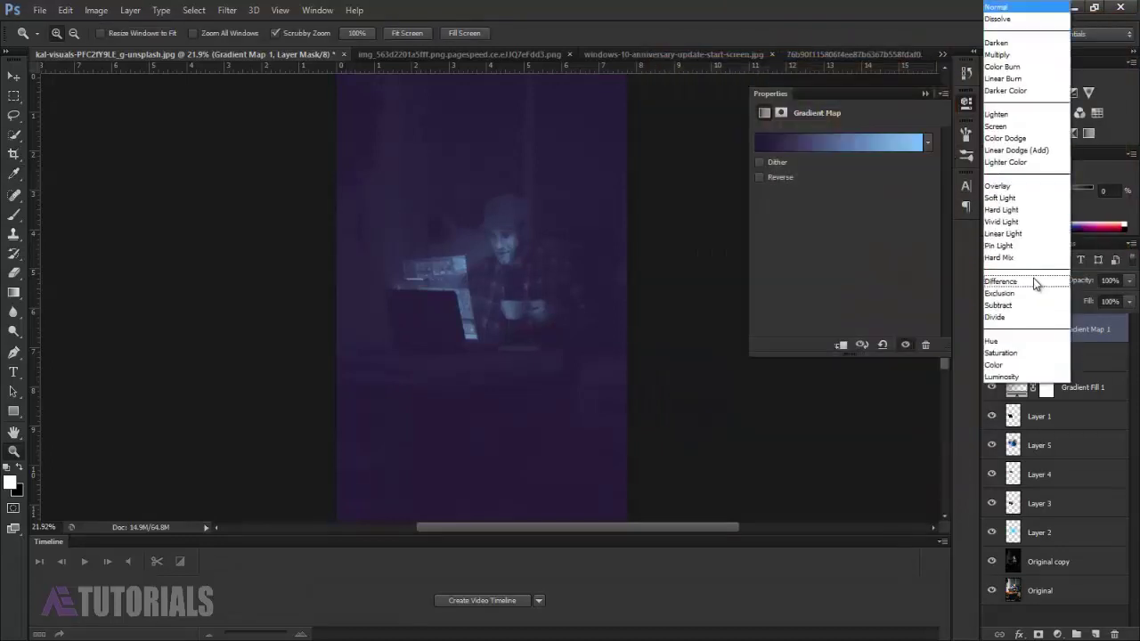
- Set Gradient Map 1 to Soft Light at 50% opacity, then zoom in on the man
left_click(1006, 197)
left_click(923, 94)
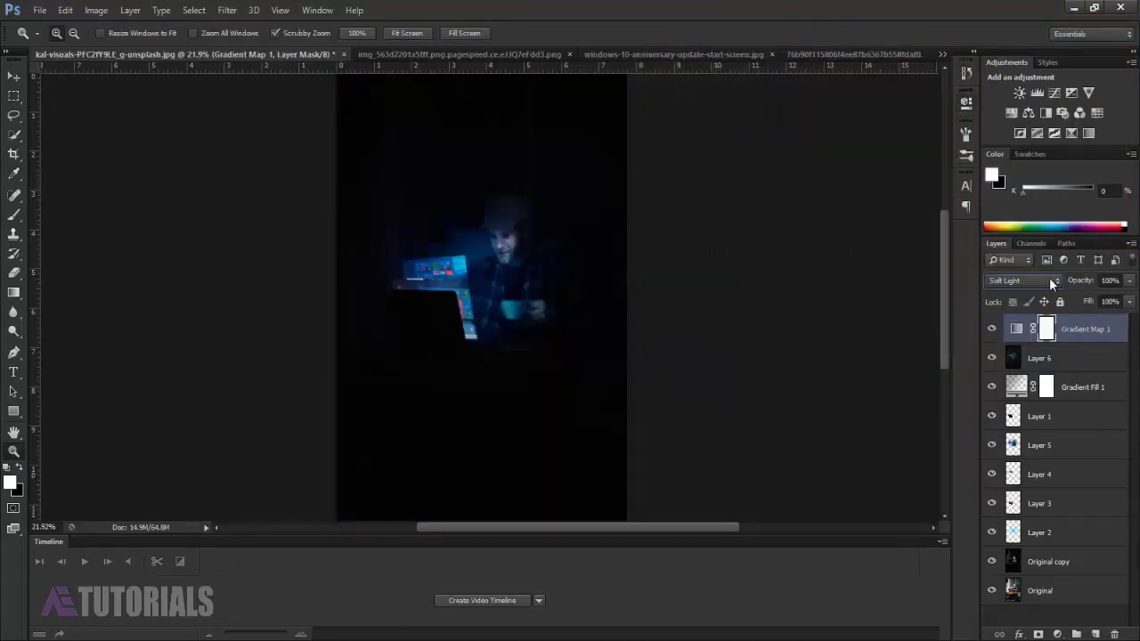
left_click_drag(1083, 282, 1051, 283)
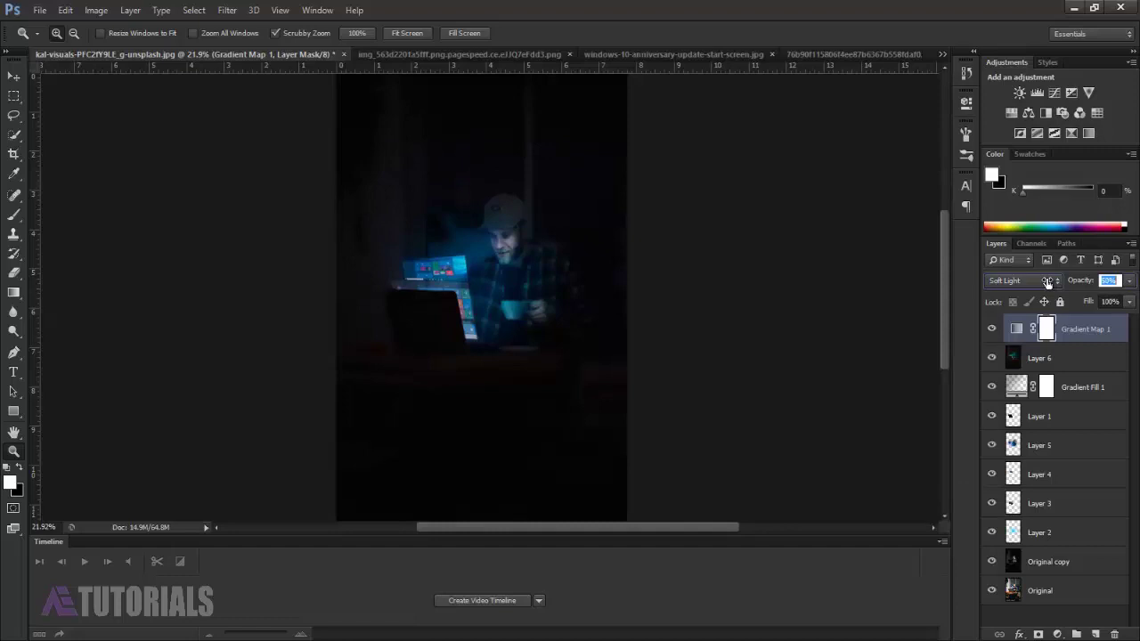
key("Return")
left_click_drag(586, 363, 595, 280)
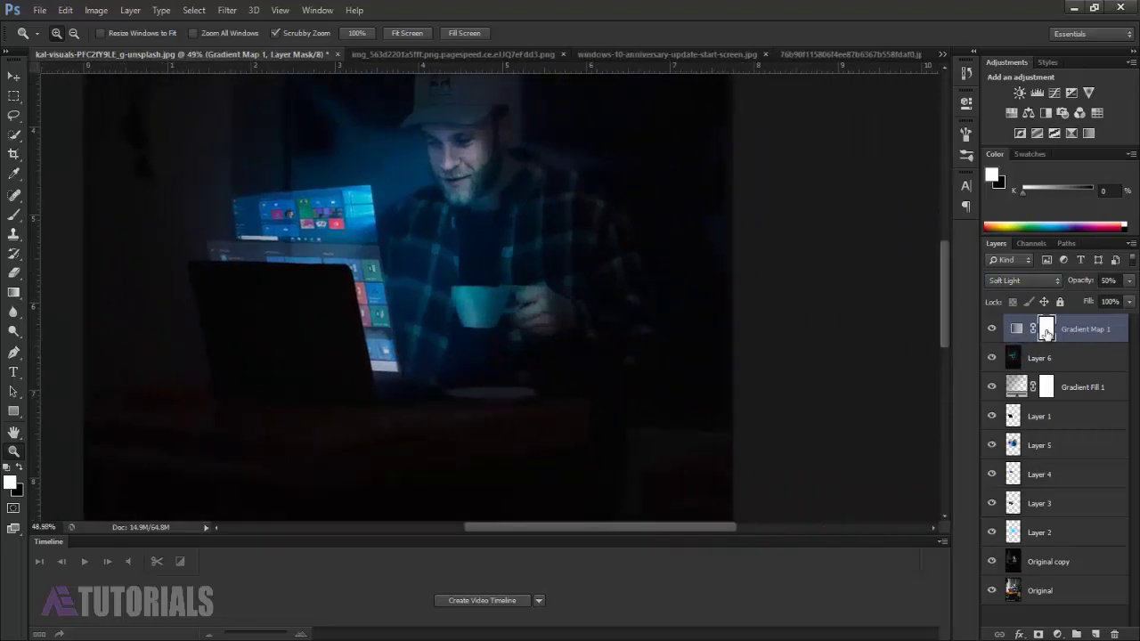
- Duplicate Layer 6 and apply a High Pass filter with radius 4.0
left_click(1035, 357)
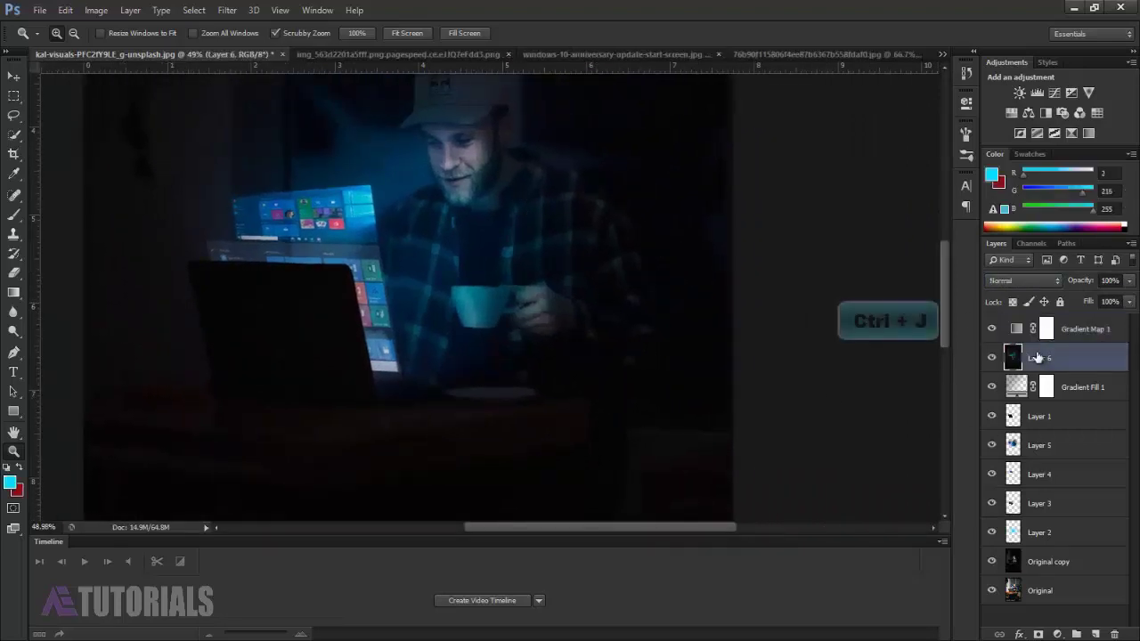
key("ctrl+j")
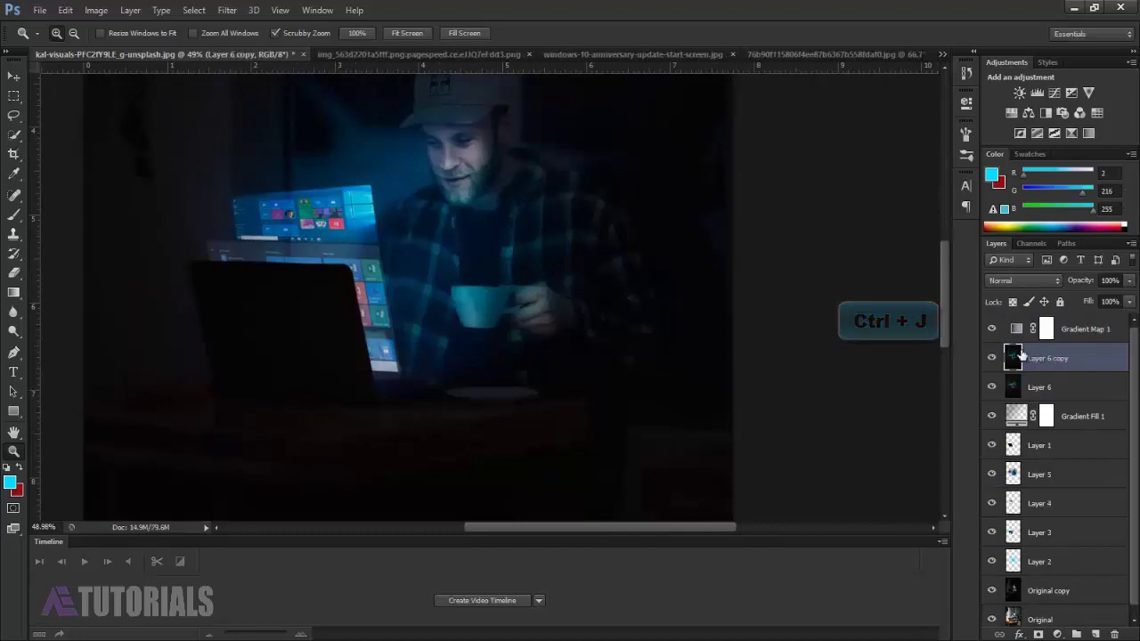
left_click(228, 10)
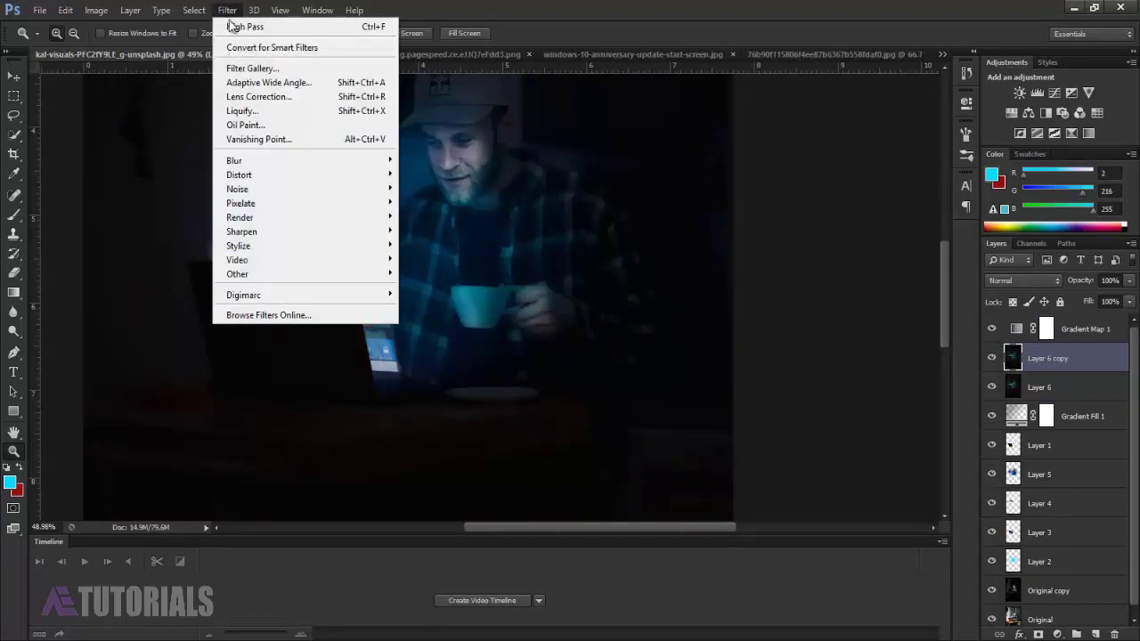
mouse_move(237, 275)
left_click(420, 290)
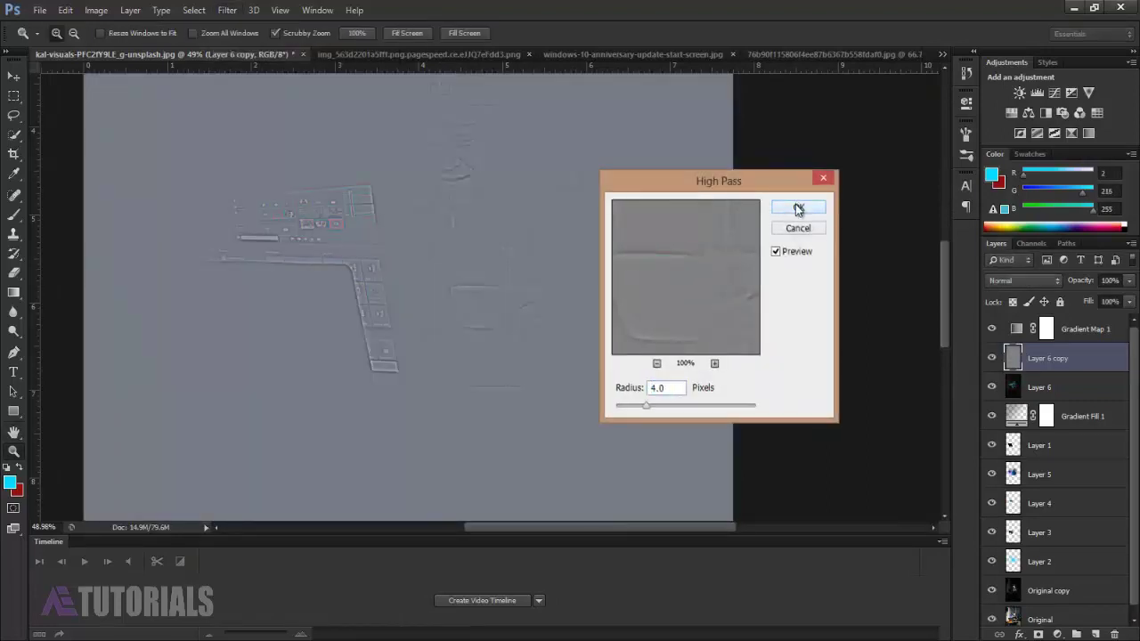
left_click(796, 207)
- Blend the high-pass copy in Overlay mode at 70% opacity
left_click(1038, 282)
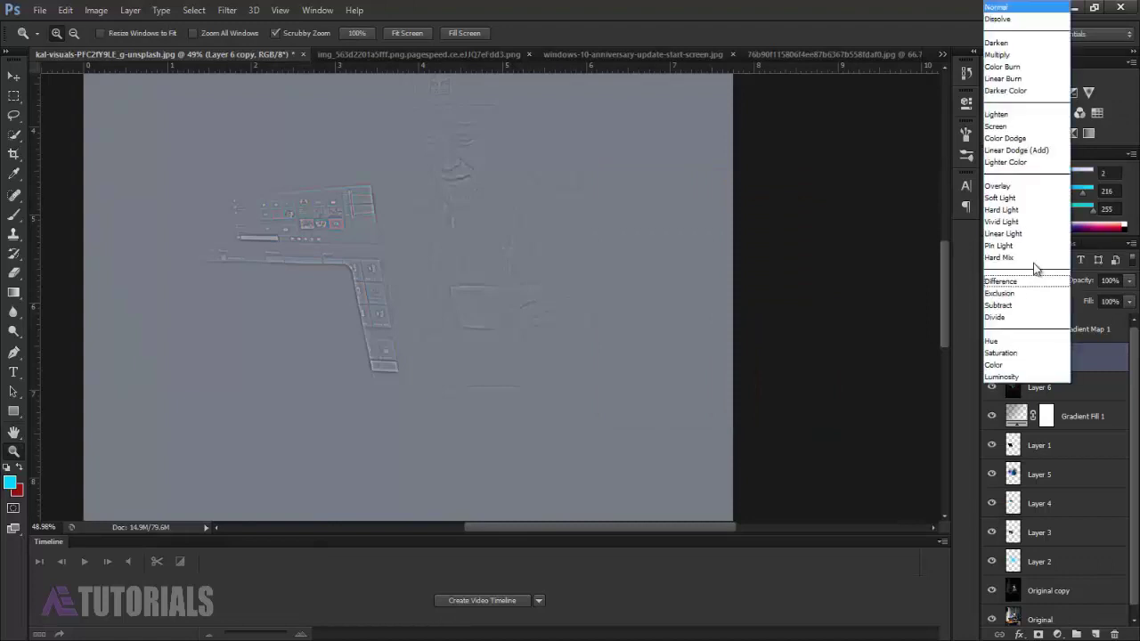
left_click(997, 185)
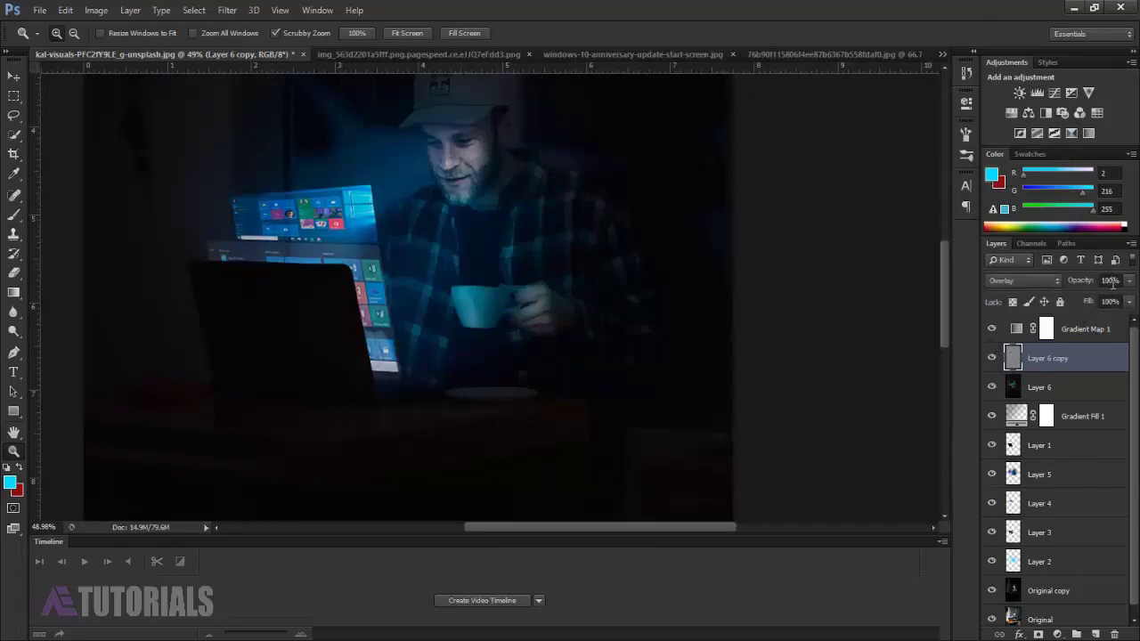
left_click(1113, 282)
type("70")
key("Return")
mouse_move(495, 227)
left_mouse_down()
mouse_move(420, 227)
mouse_move(566, 269)
left_mouse_up()
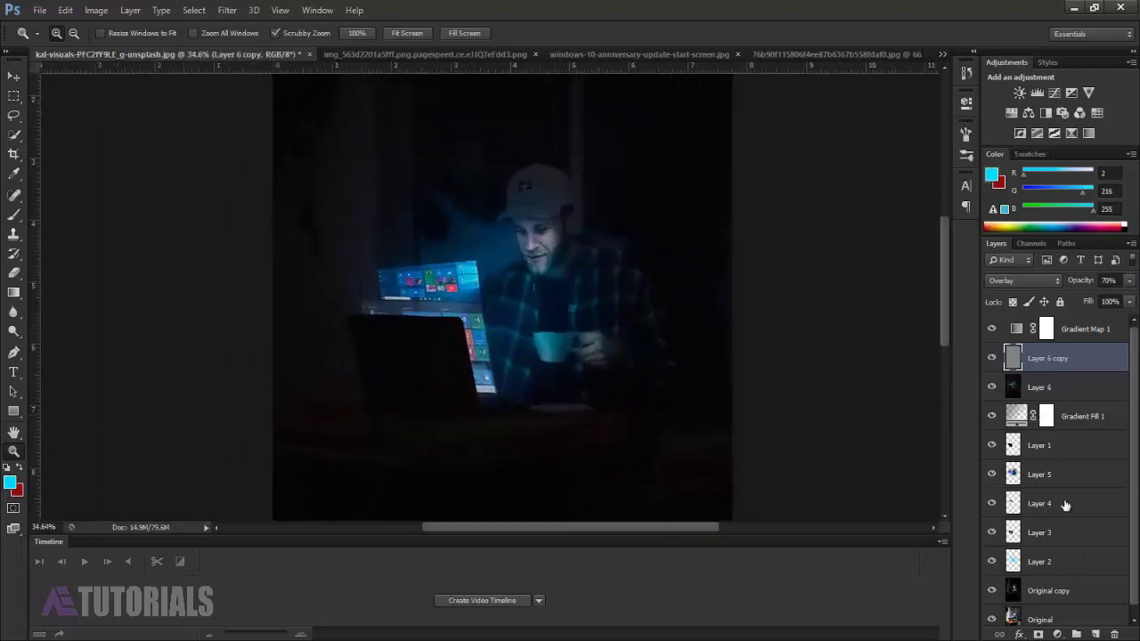
- Create a new layer and set up a small brush at 11% opacity
left_click(1095, 634)
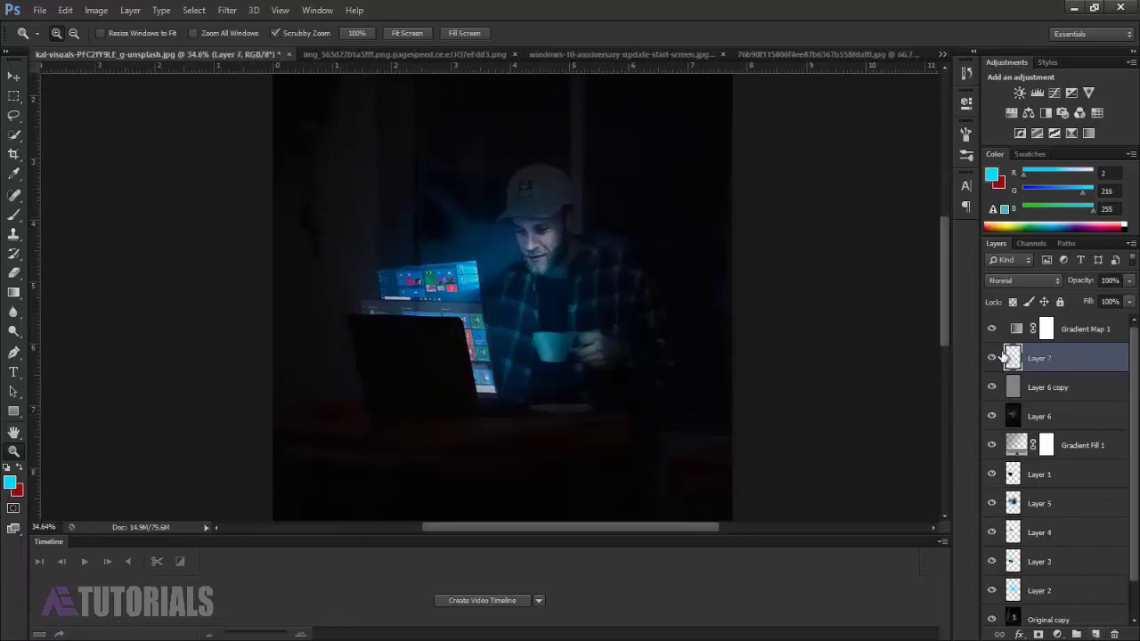
left_click(14, 215)
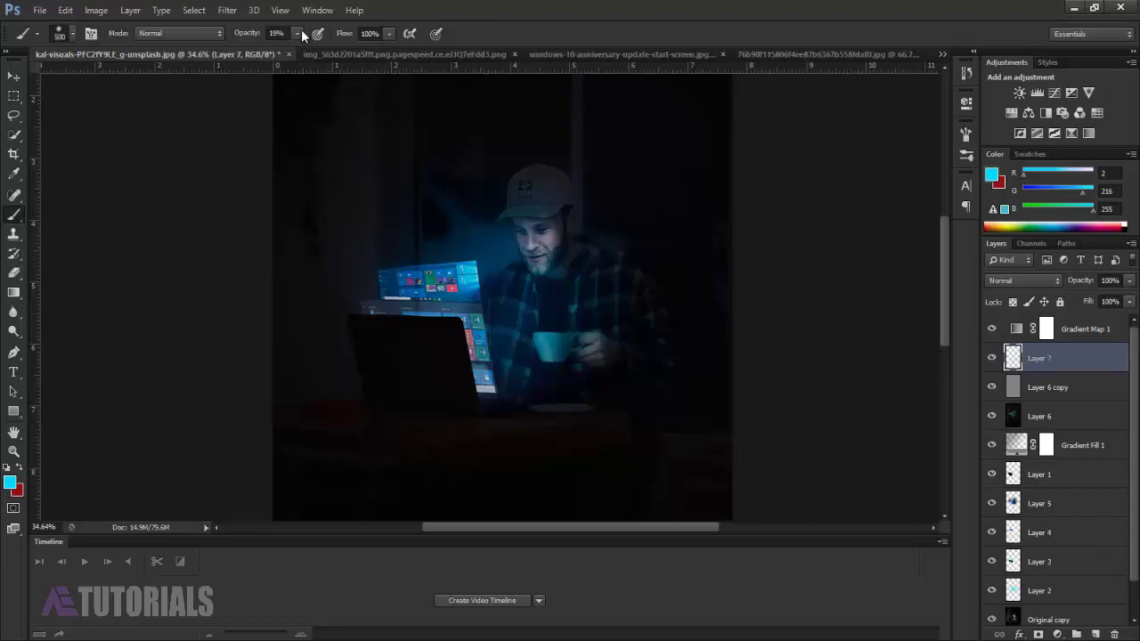
left_click_drag(291, 49, 292, 50)
key("[")
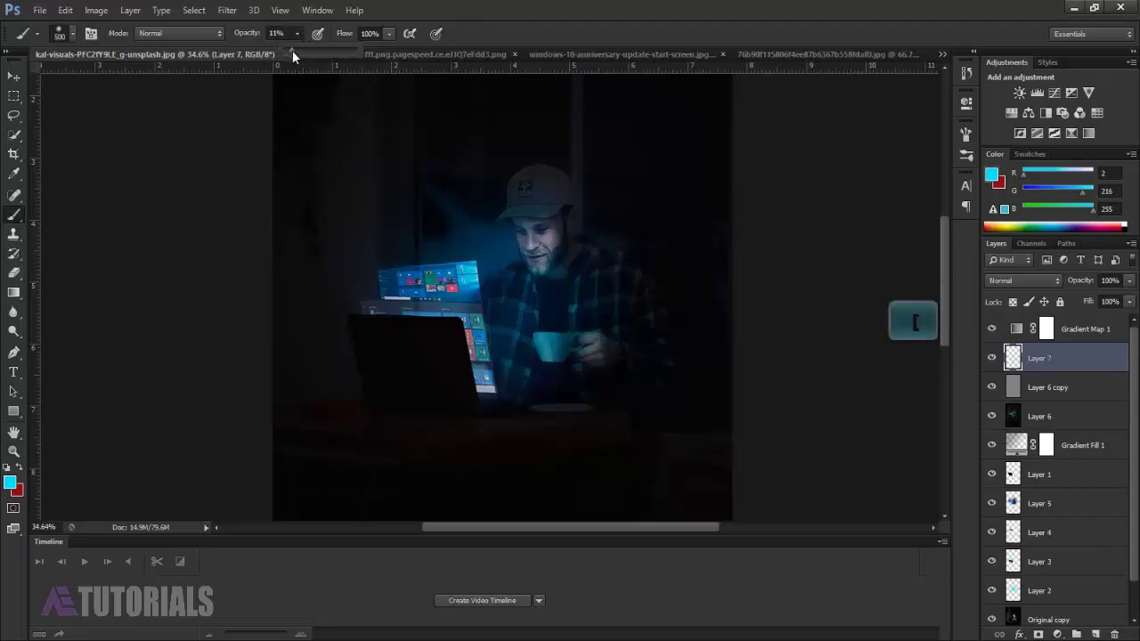
key("[")
key("[")
key("bracketleft")
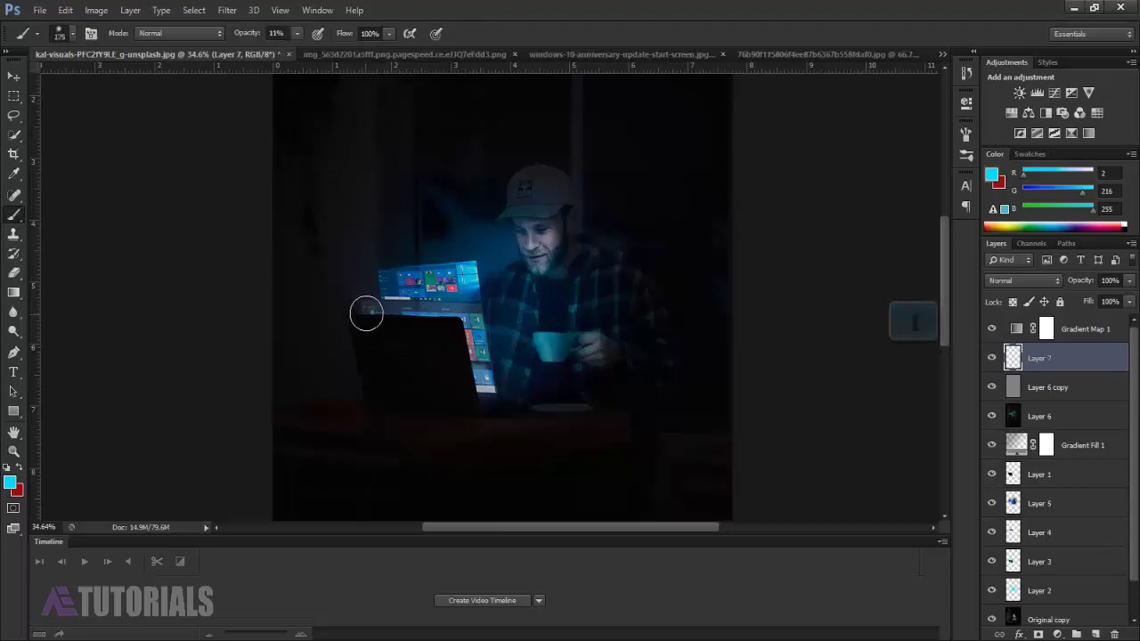
- Paint a soft cyan glow along the laptop's edges and dim the layer to 30%
mouse_move(364, 314)
left_mouse_down()
mouse_move(403, 315)
mouse_move(475, 389)
left_mouse_up()
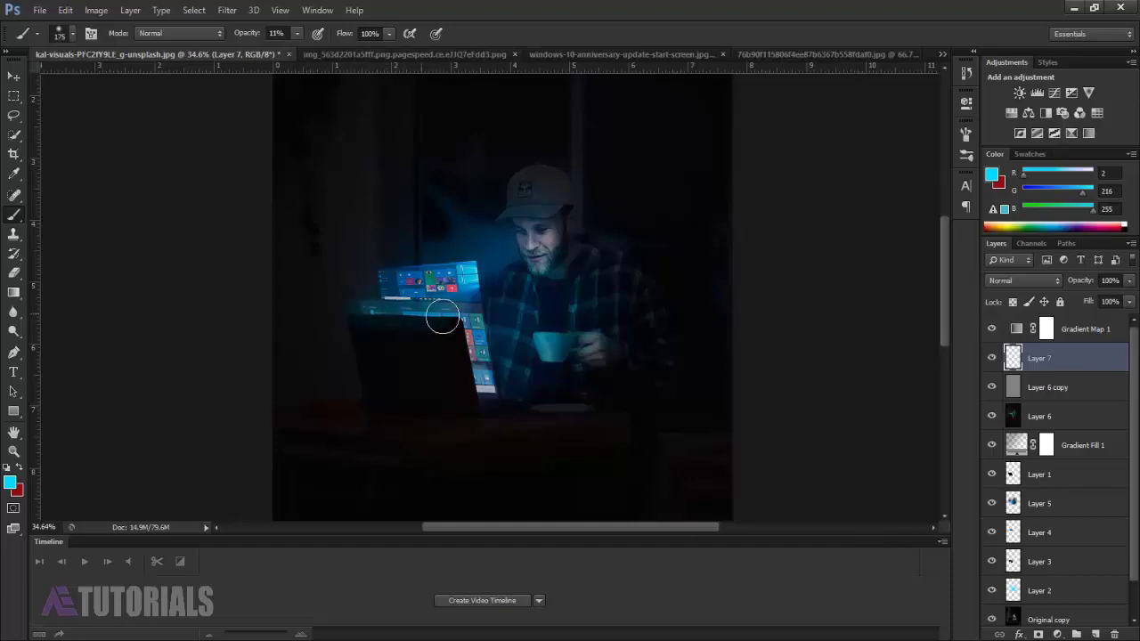
key("bracketleft")
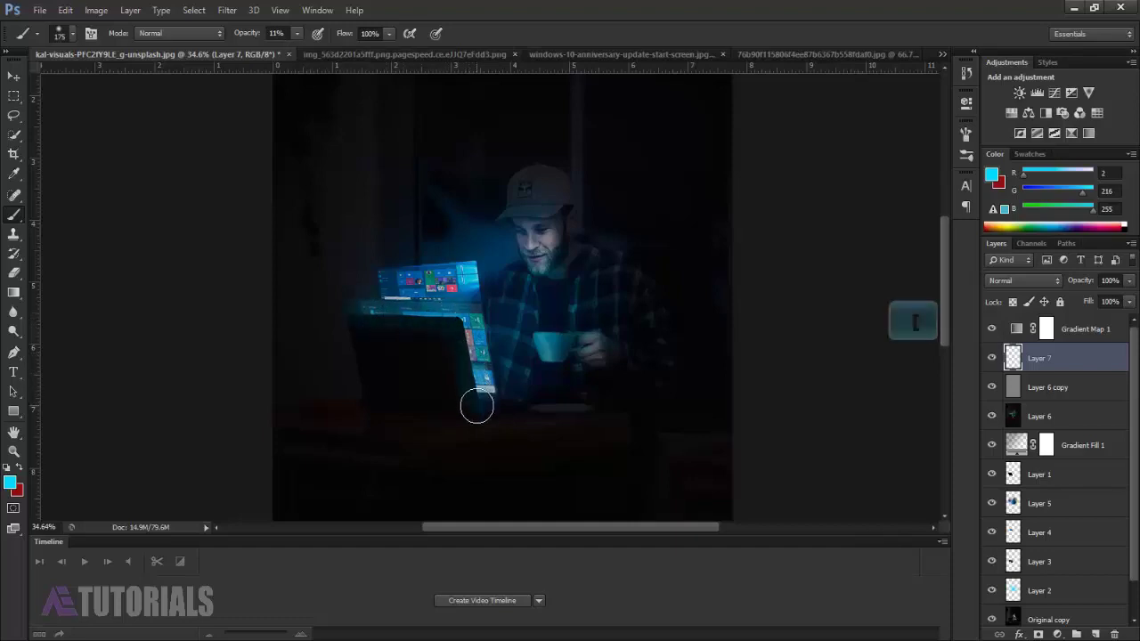
key("bracketleft")
key("bracketleft")
key("bracketleft")
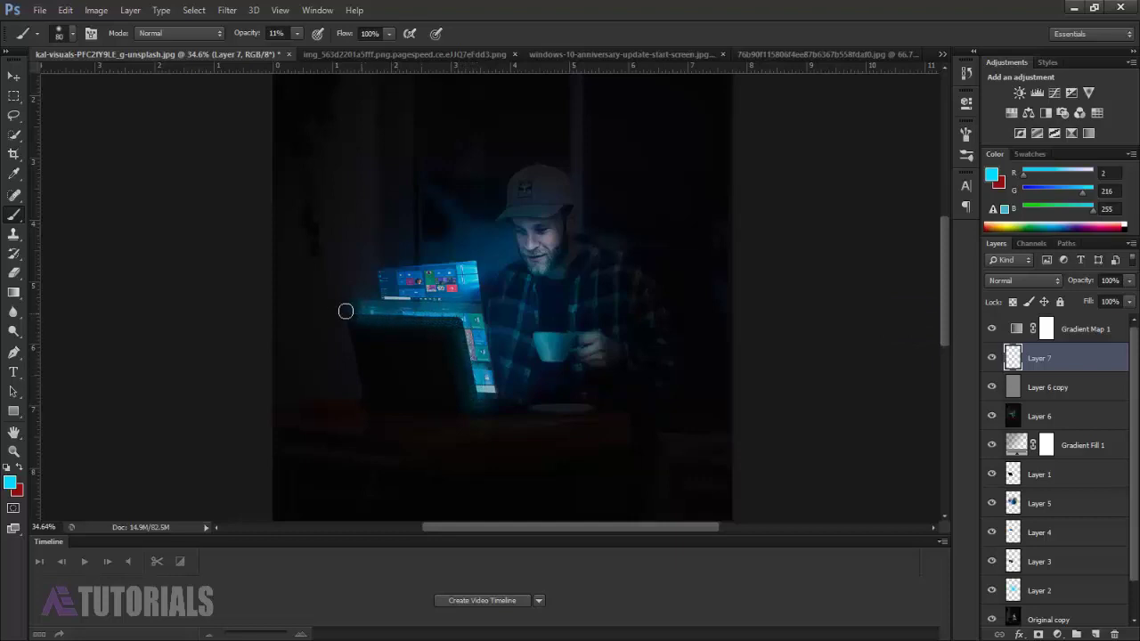
left_click_drag(1081, 282, 1047, 283)
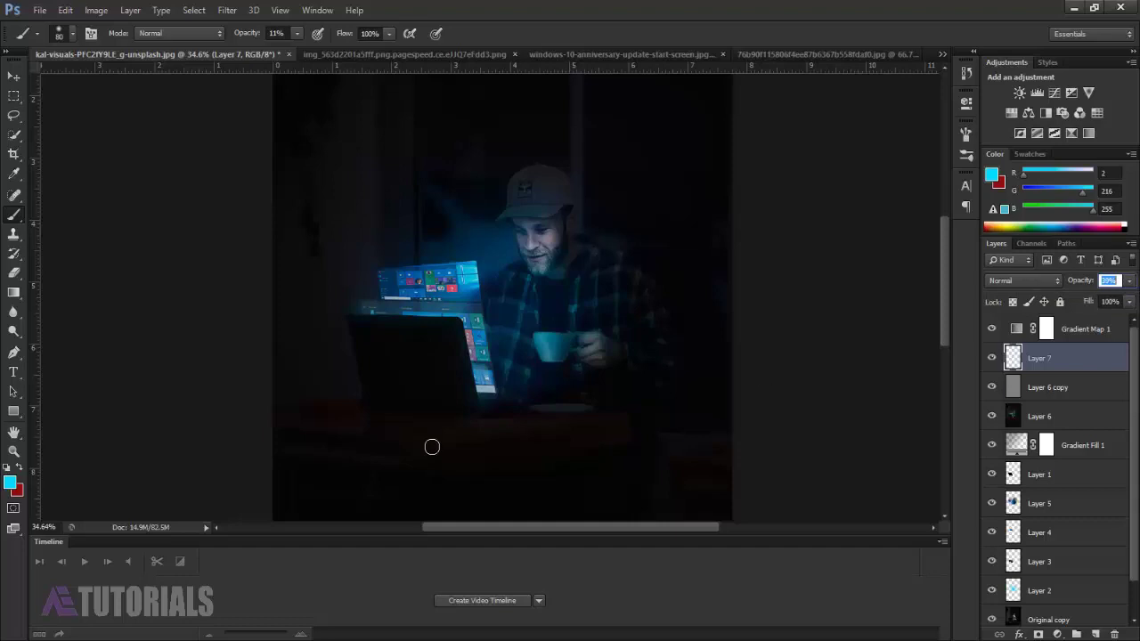
left_click(14, 452)
left_click_drag(389, 341, 471, 351)
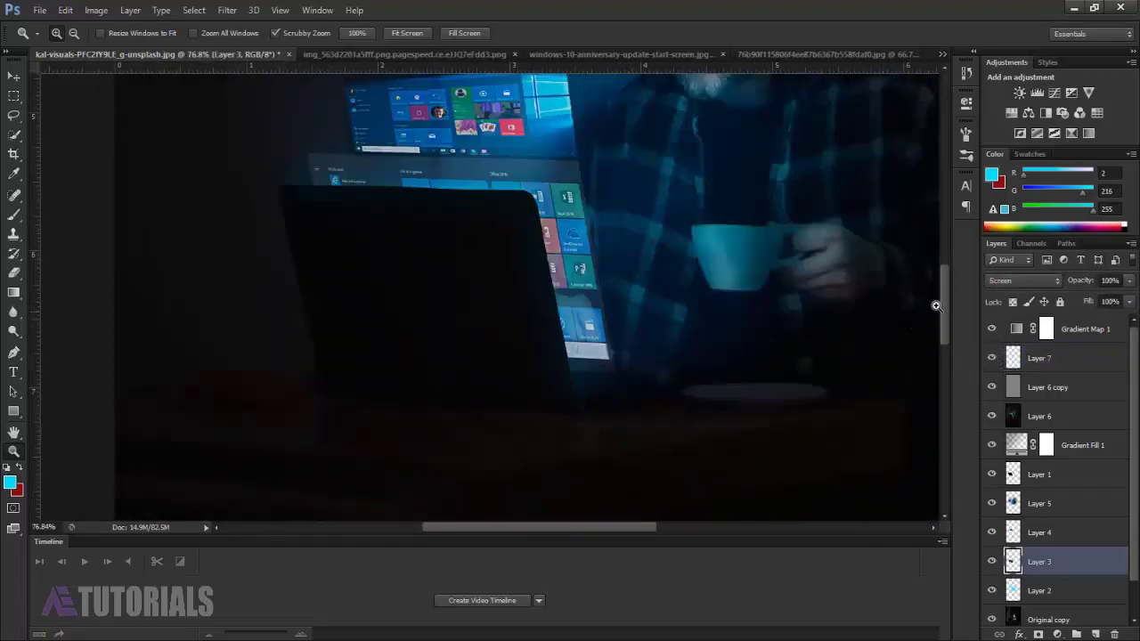
left_click_drag(945, 309, 733, 318)
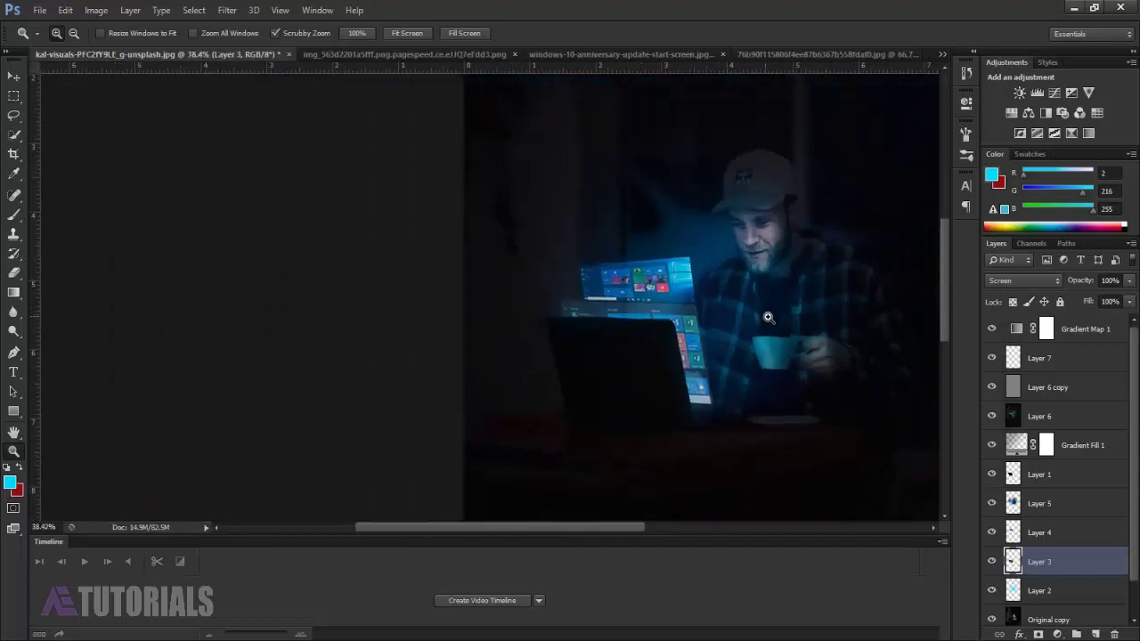
left_click_drag(518, 255, 588, 262)
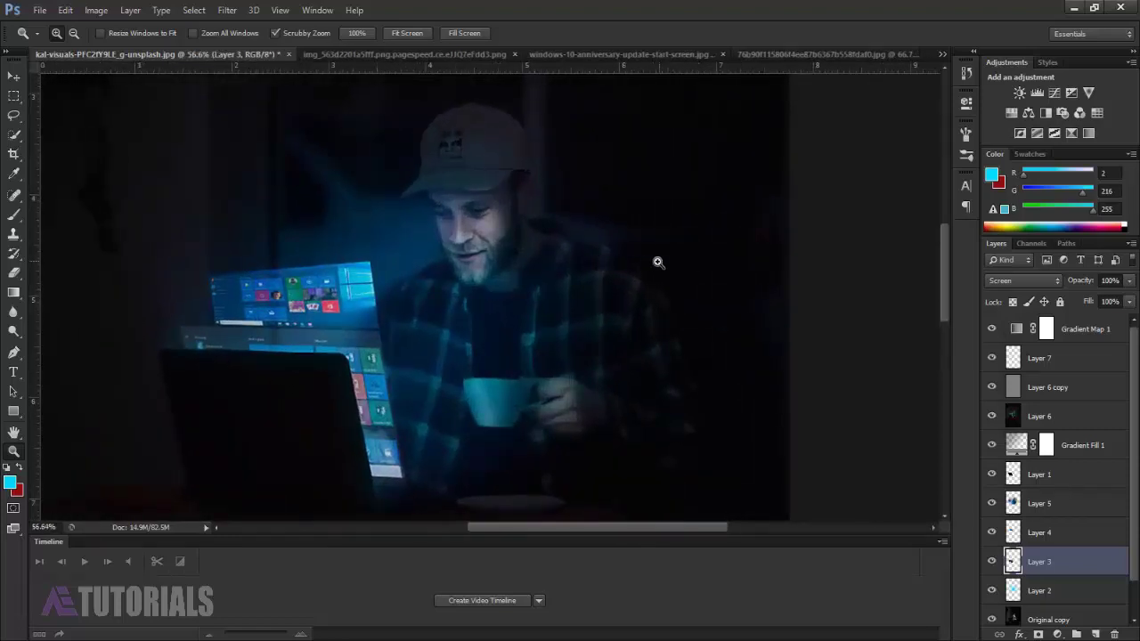
left_click_drag(656, 259, 632, 265)
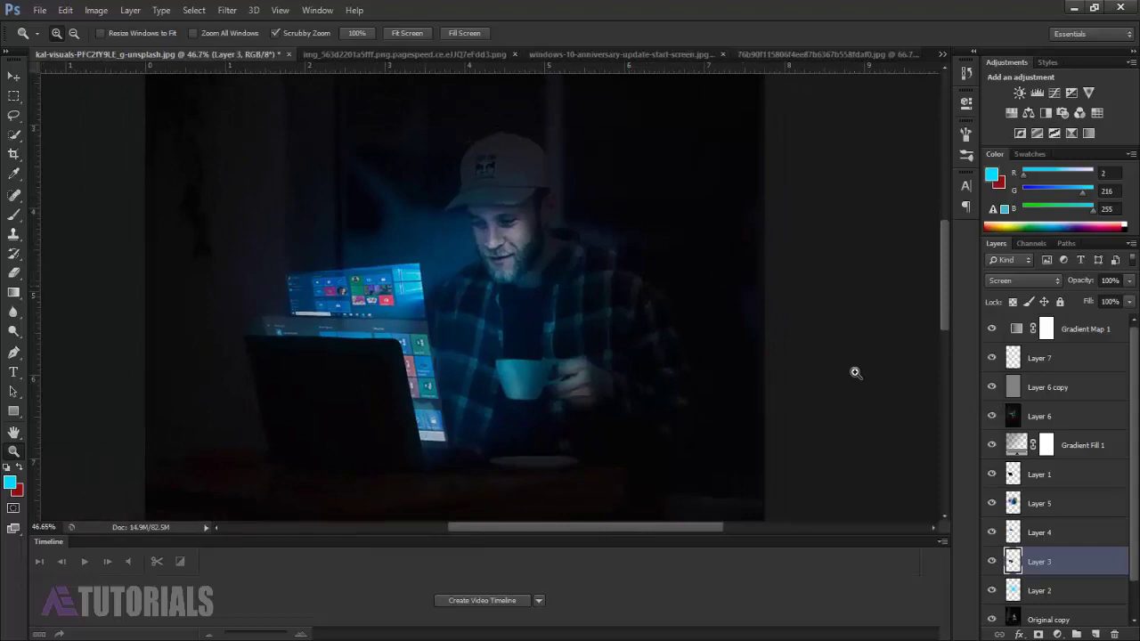
left_click_drag(1137, 415, 1138, 461)
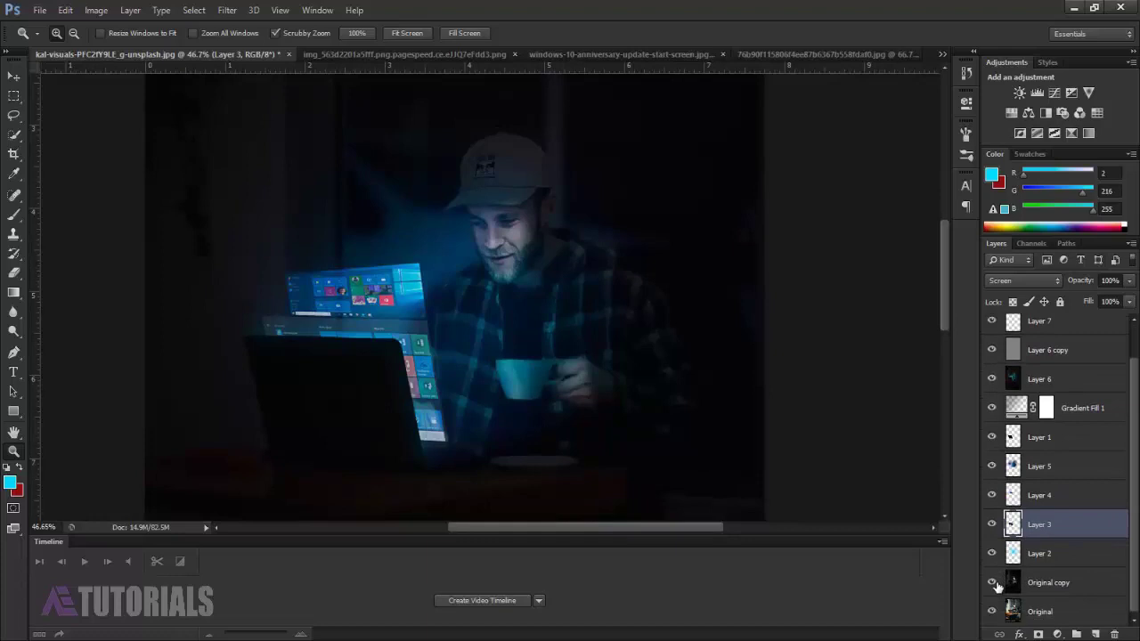
left_click_drag(1137, 520, 1137, 459)
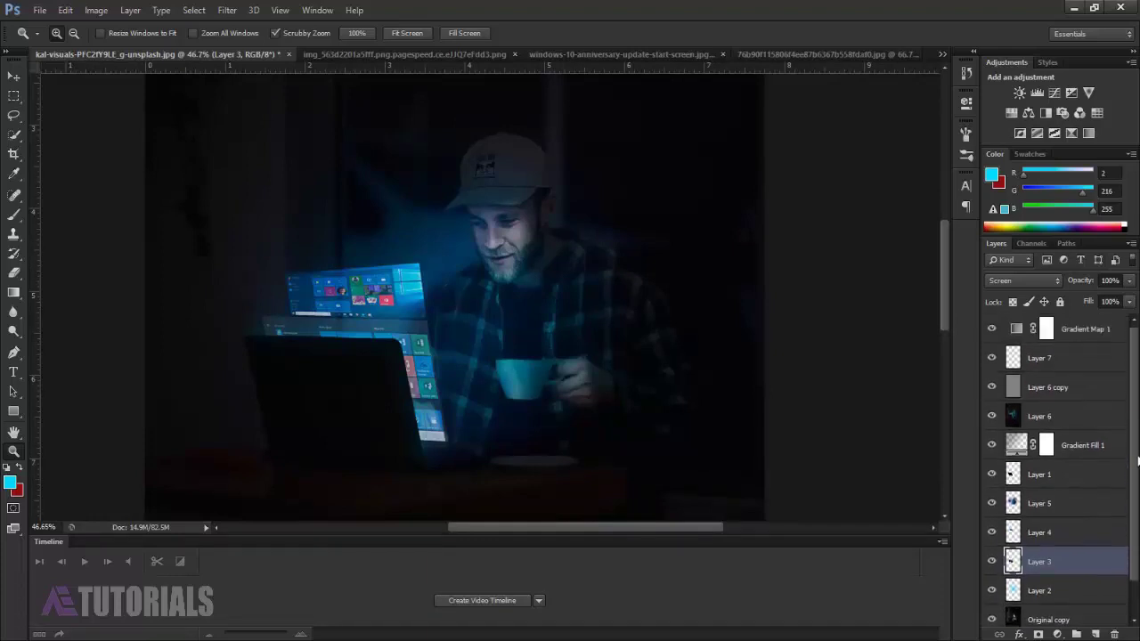
- Group all layers from Gradient Map 1 down to Original copy into Group 1
left_click(1080, 332, "ctrl")
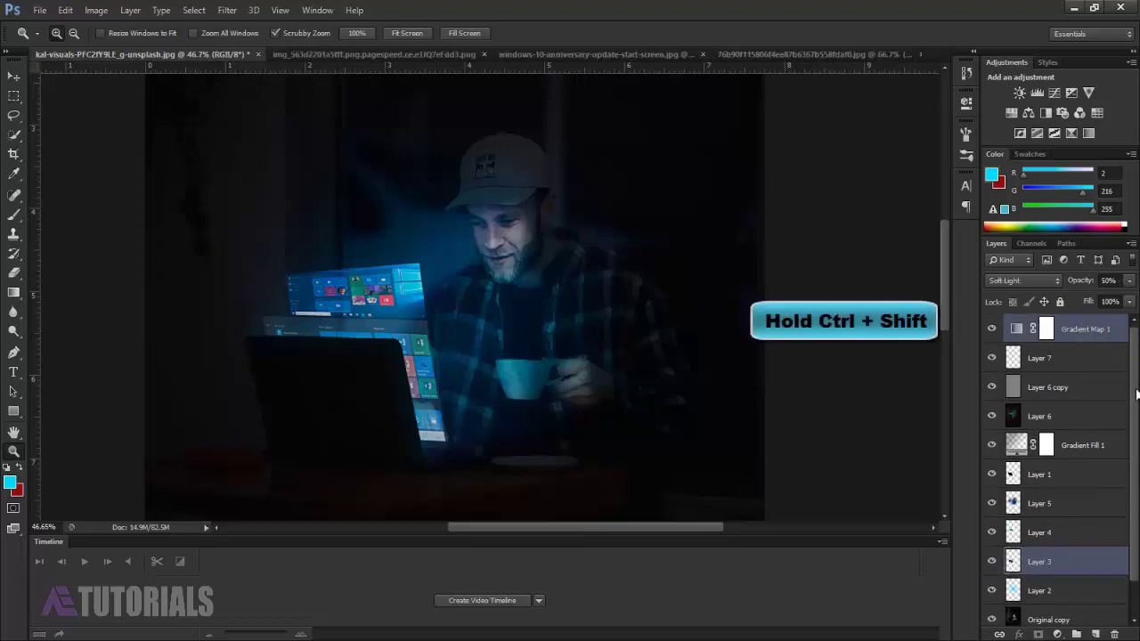
left_click_drag(1137, 394, 1137, 453)
left_click(1058, 584, "ctrl+shift")
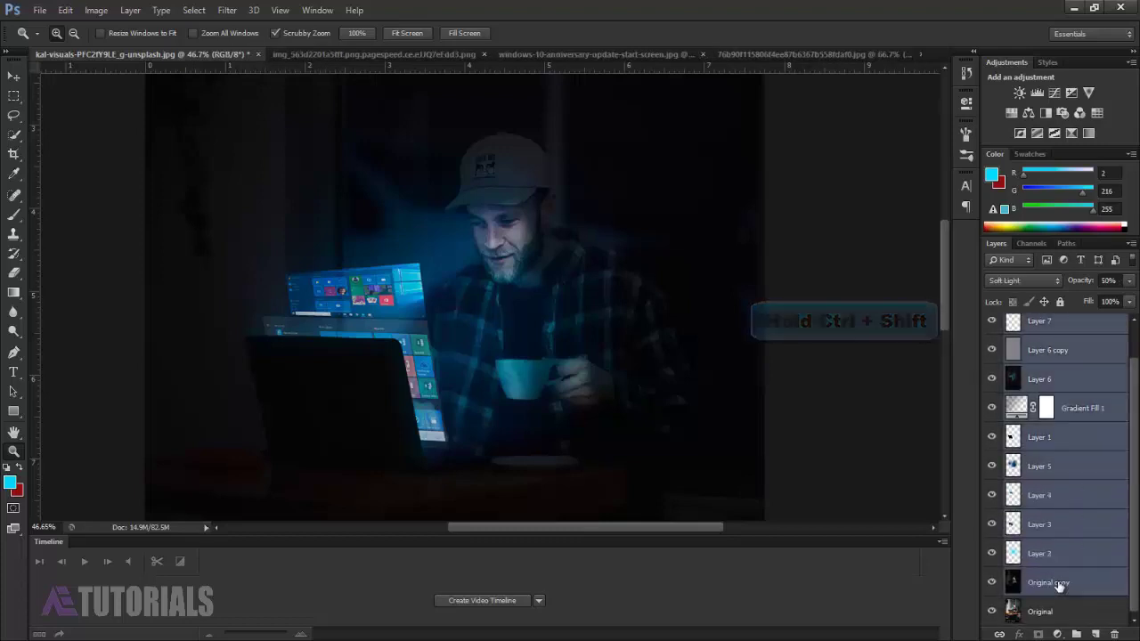
key("ctrl+g")
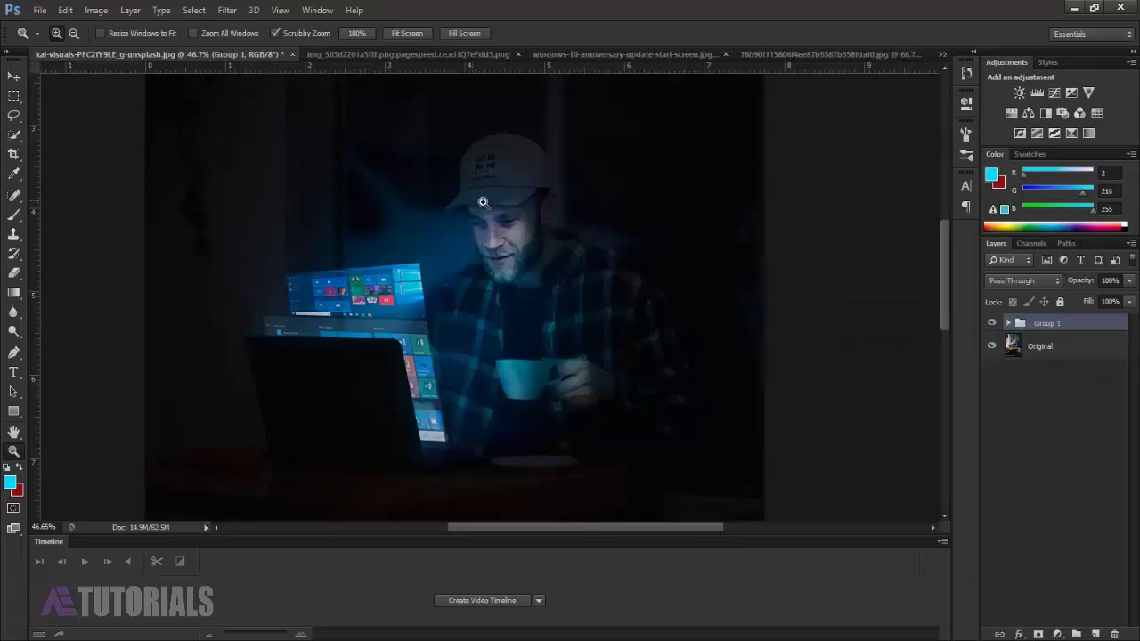
- Toggle Group 1's visibility to compare before and after, leaving it hidden
left_click(994, 322)
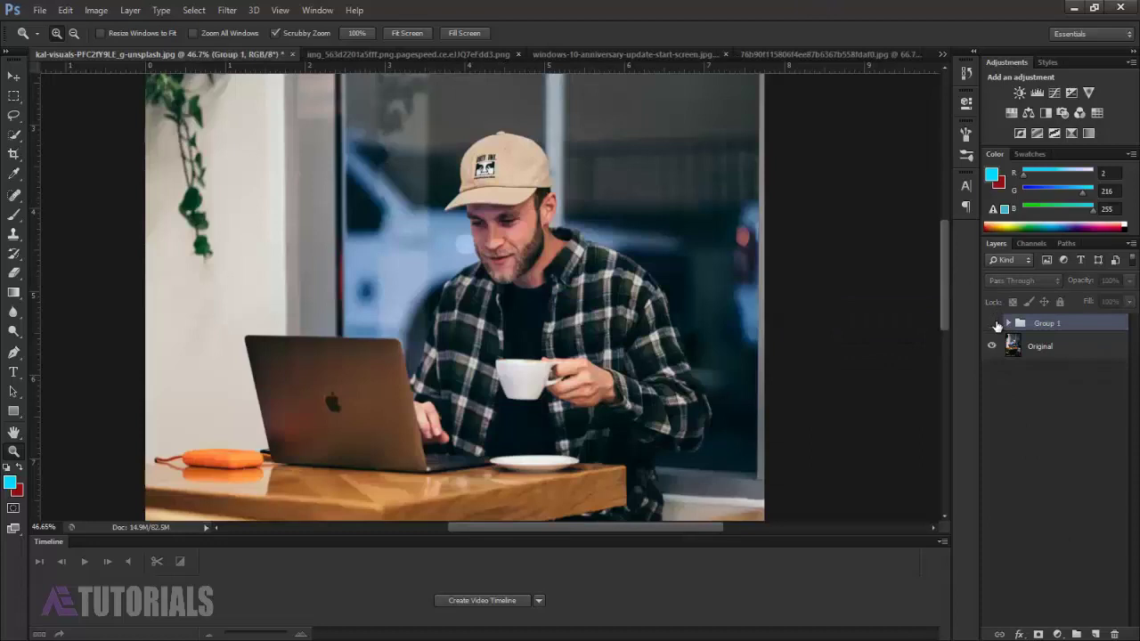
left_click(995, 323)
left_click(995, 322)
left_click(994, 323)
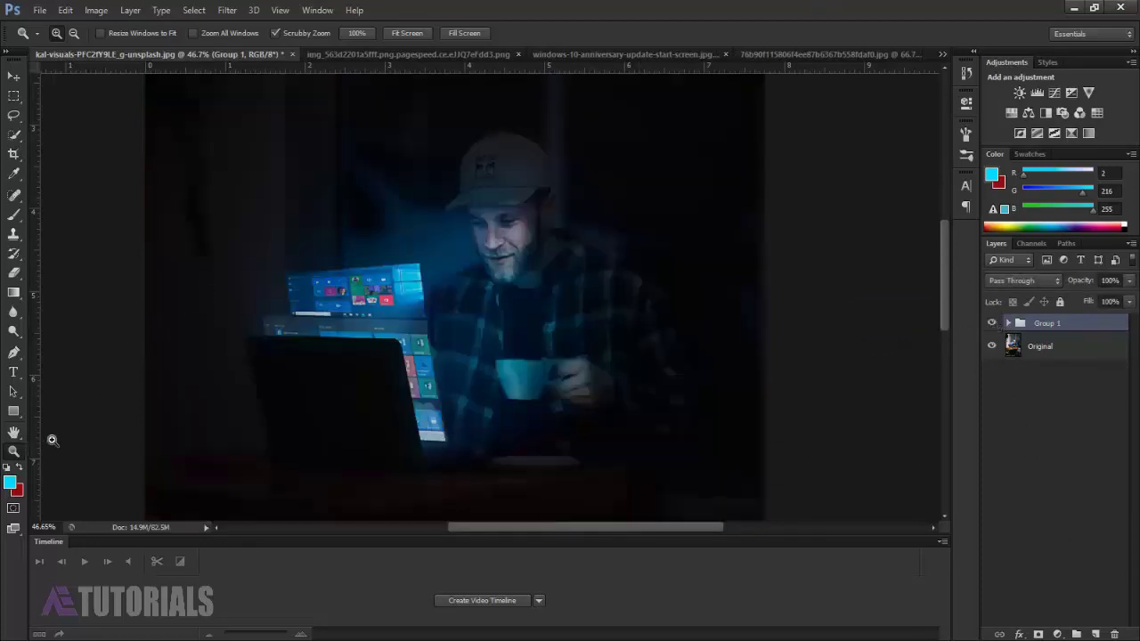
mouse_move(532, 385)
left_mouse_down()
mouse_move(466, 374)
mouse_move(534, 317)
mouse_move(552, 317)
left_mouse_up()
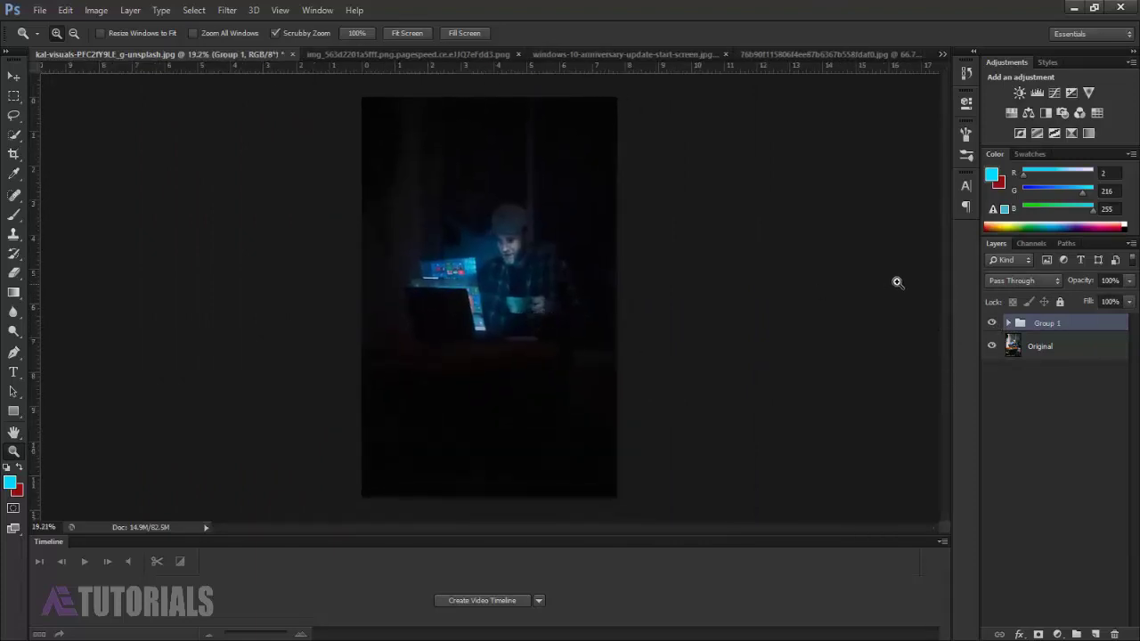
left_click(992, 322)
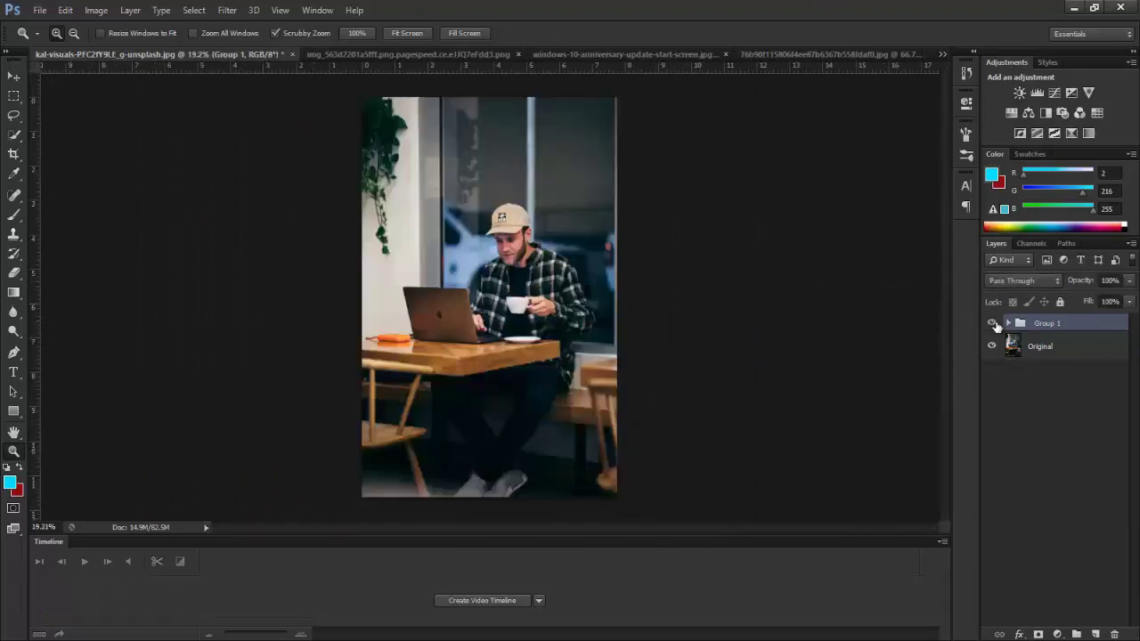